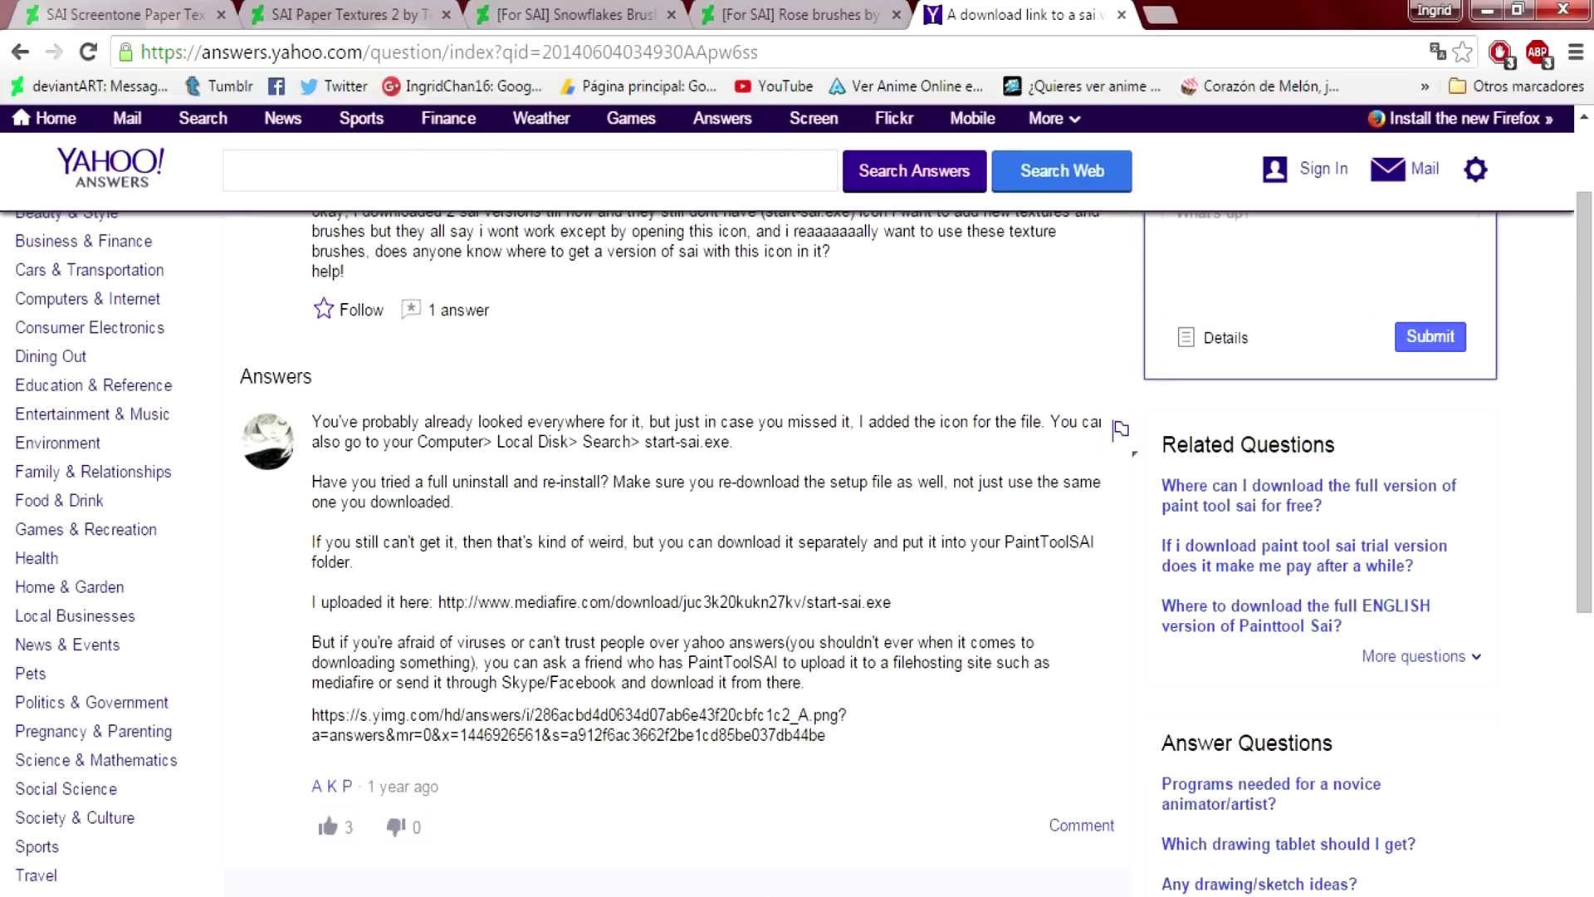
Select the start-sai.exe MediaFire download link in the Yahoo Answers answer.
left_click_drag(438, 601, 891, 601)
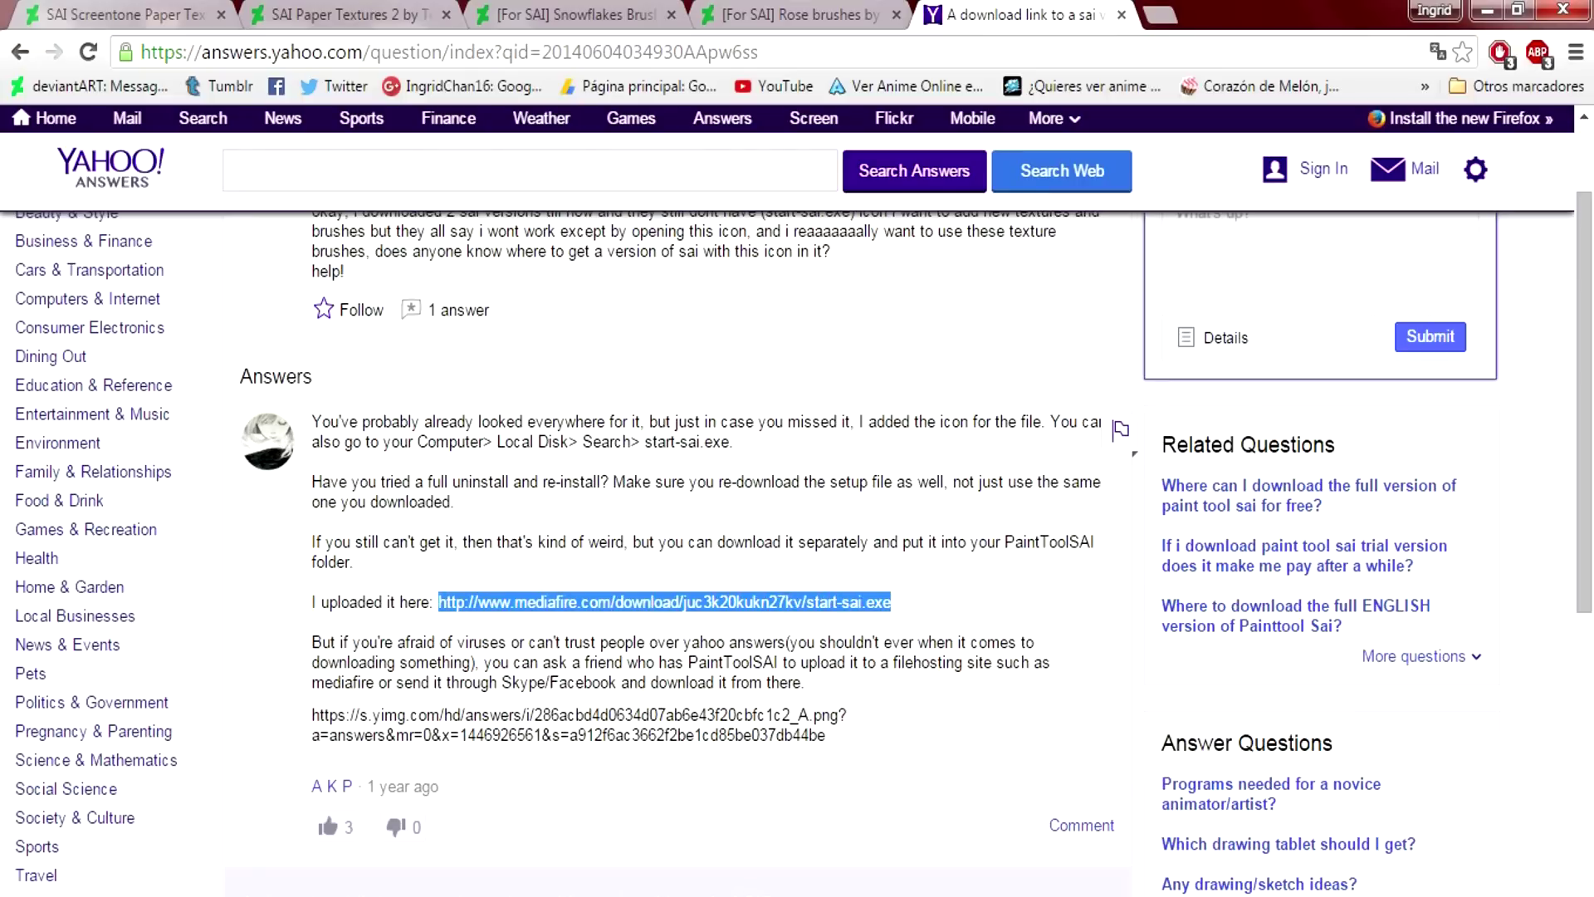
Follow the MediaFire link and save start-sai.exe (44.5 KB) to Escritorio.
right_click(840, 601)
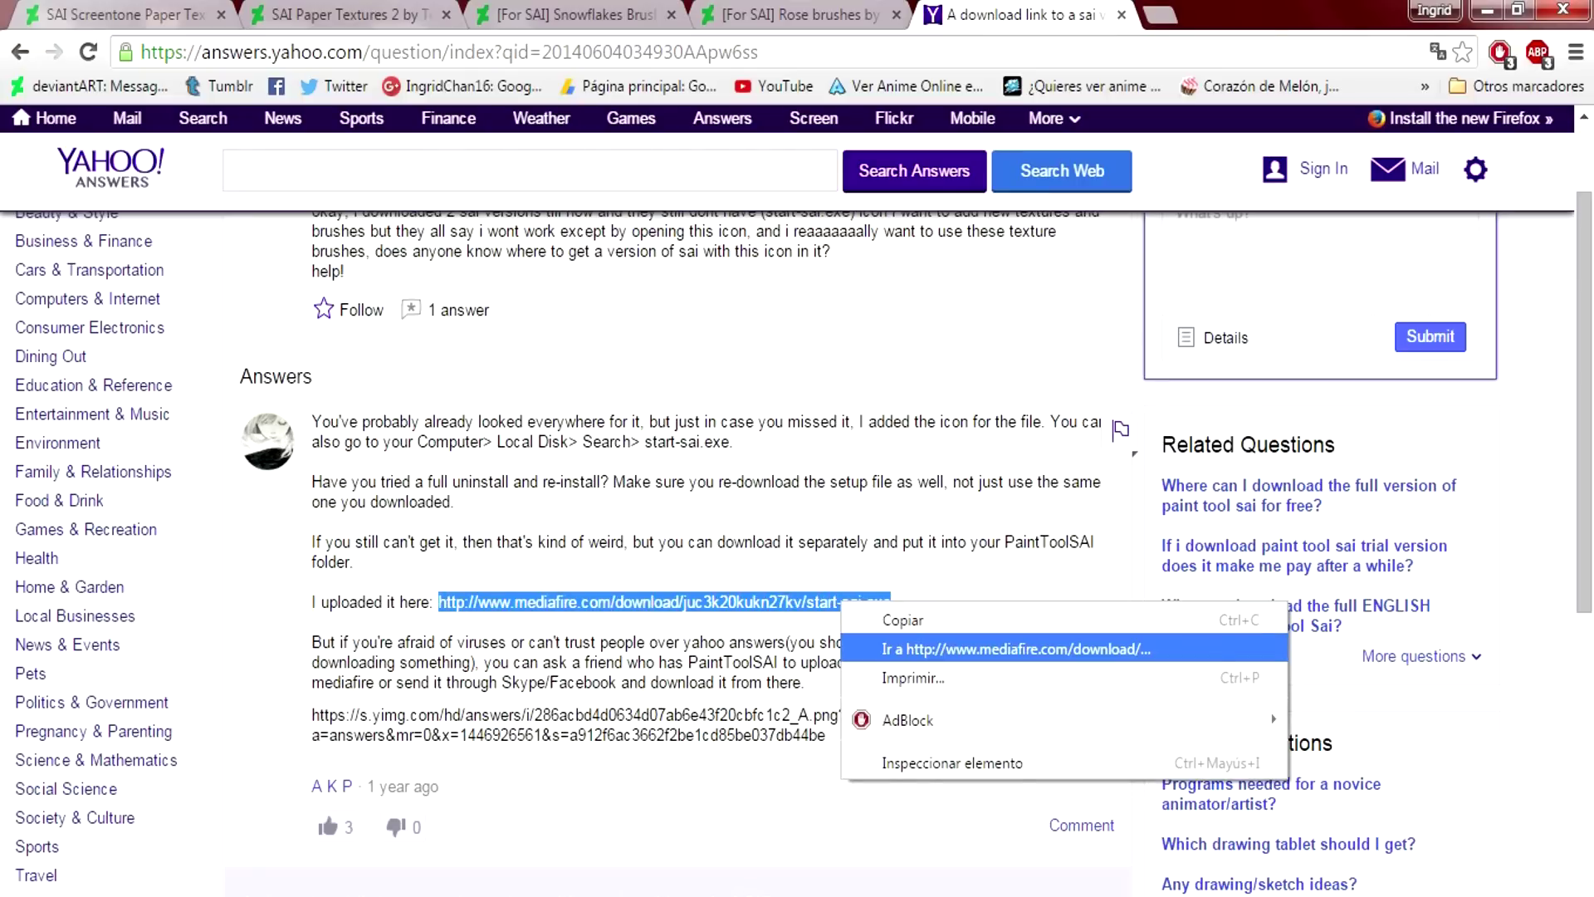
left_click(955, 648)
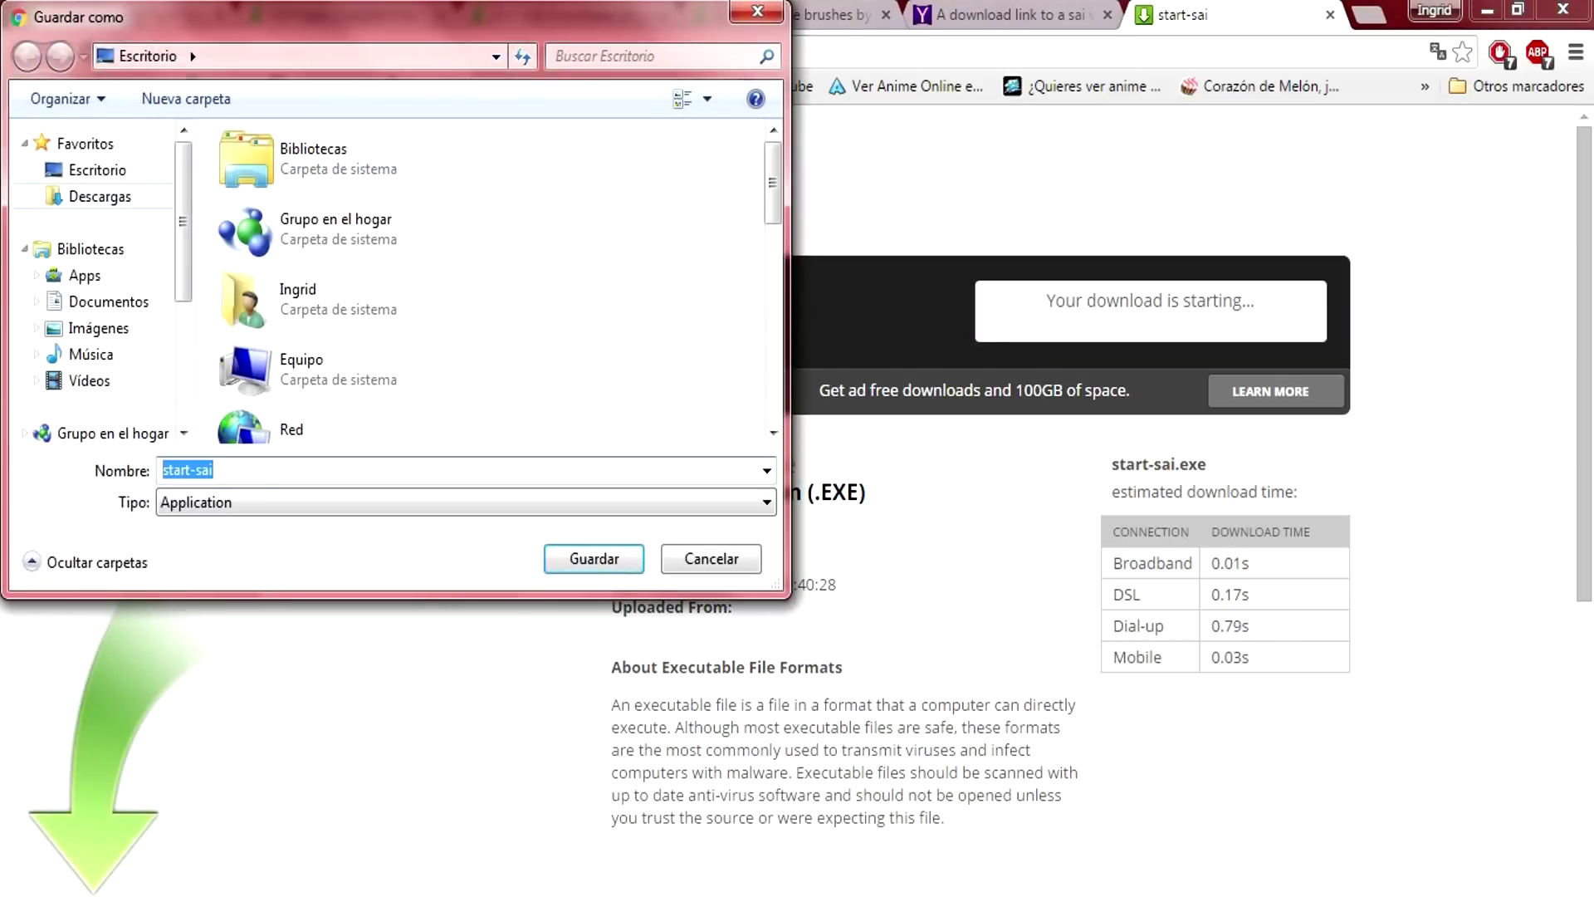
left_click(594, 558)
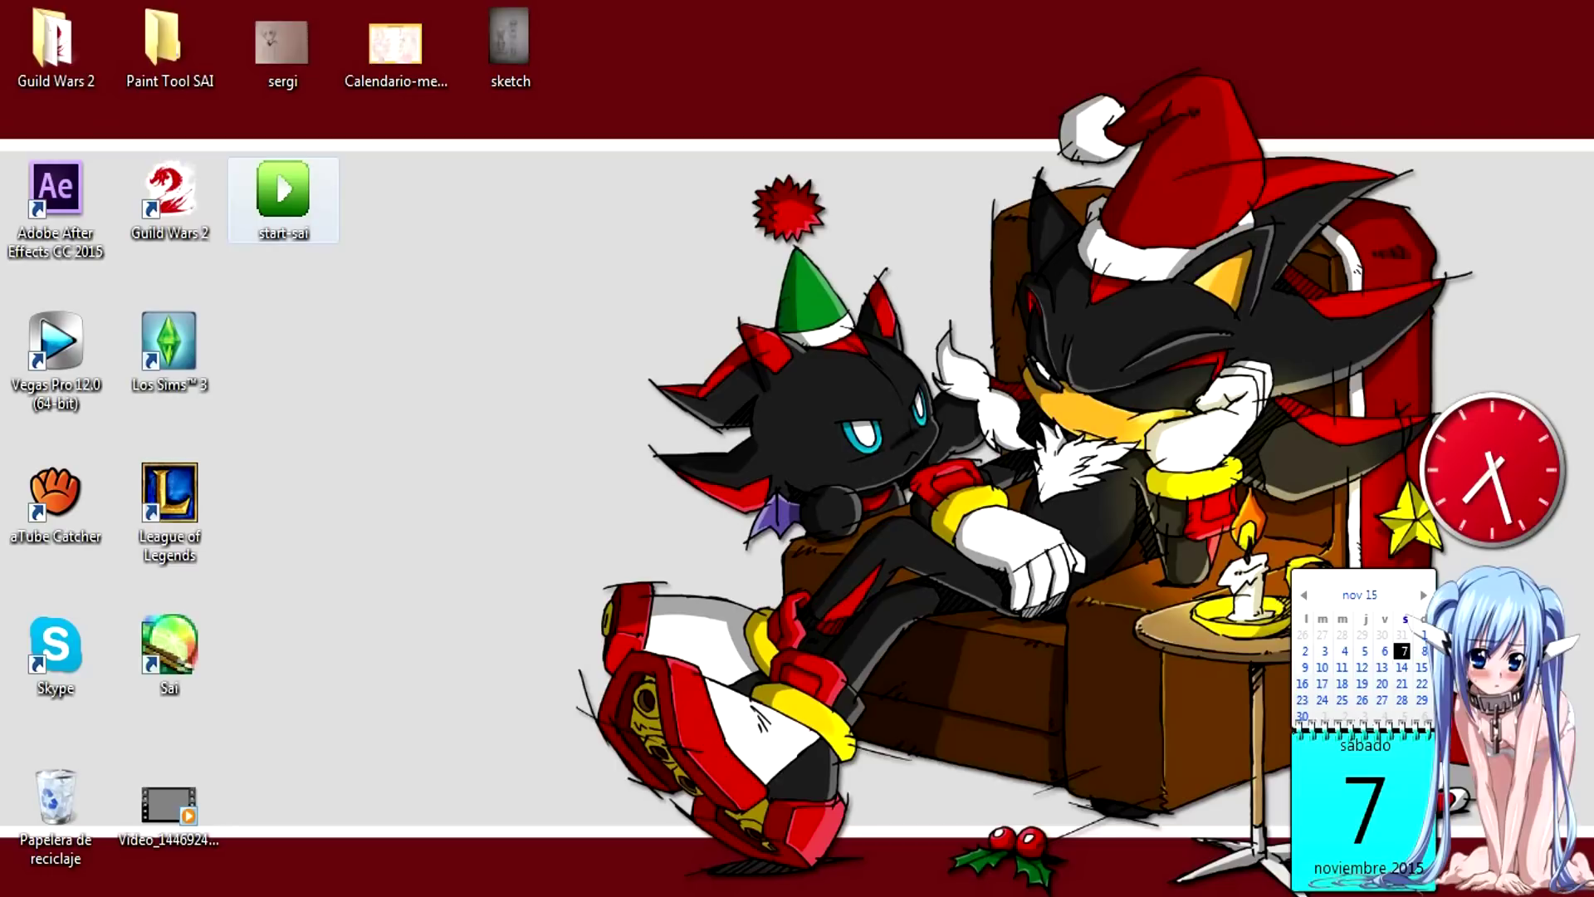
Open the Paint Tool SAI install folder from the Sai shortcut's properties, maximized.
left_click_drag(284, 189, 397, 493)
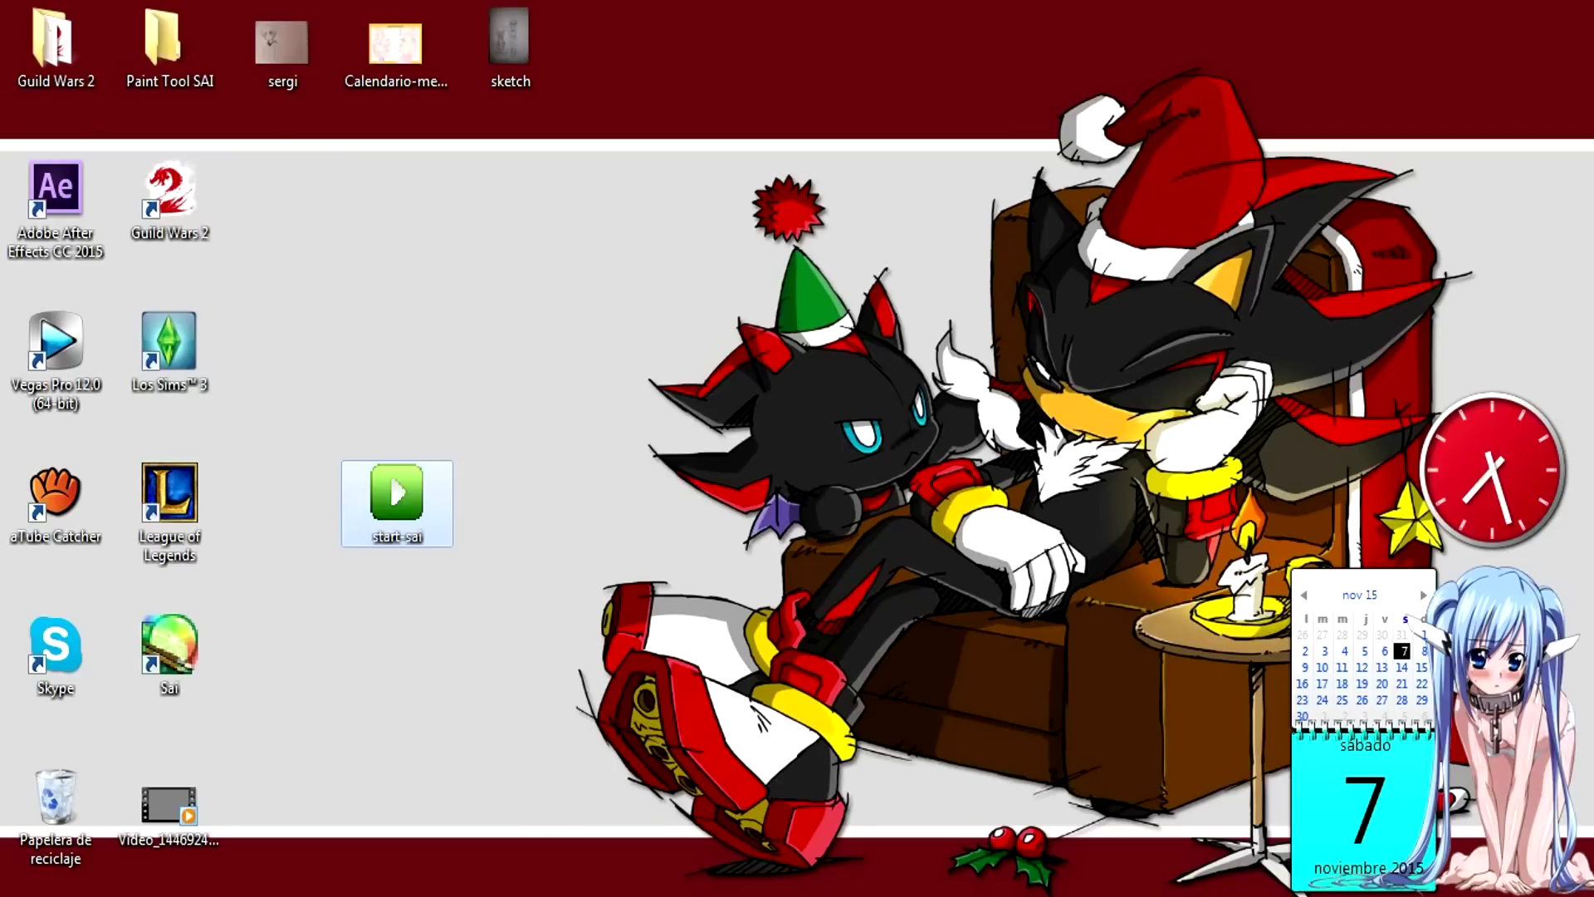
left_click_drag(313, 402, 458, 602)
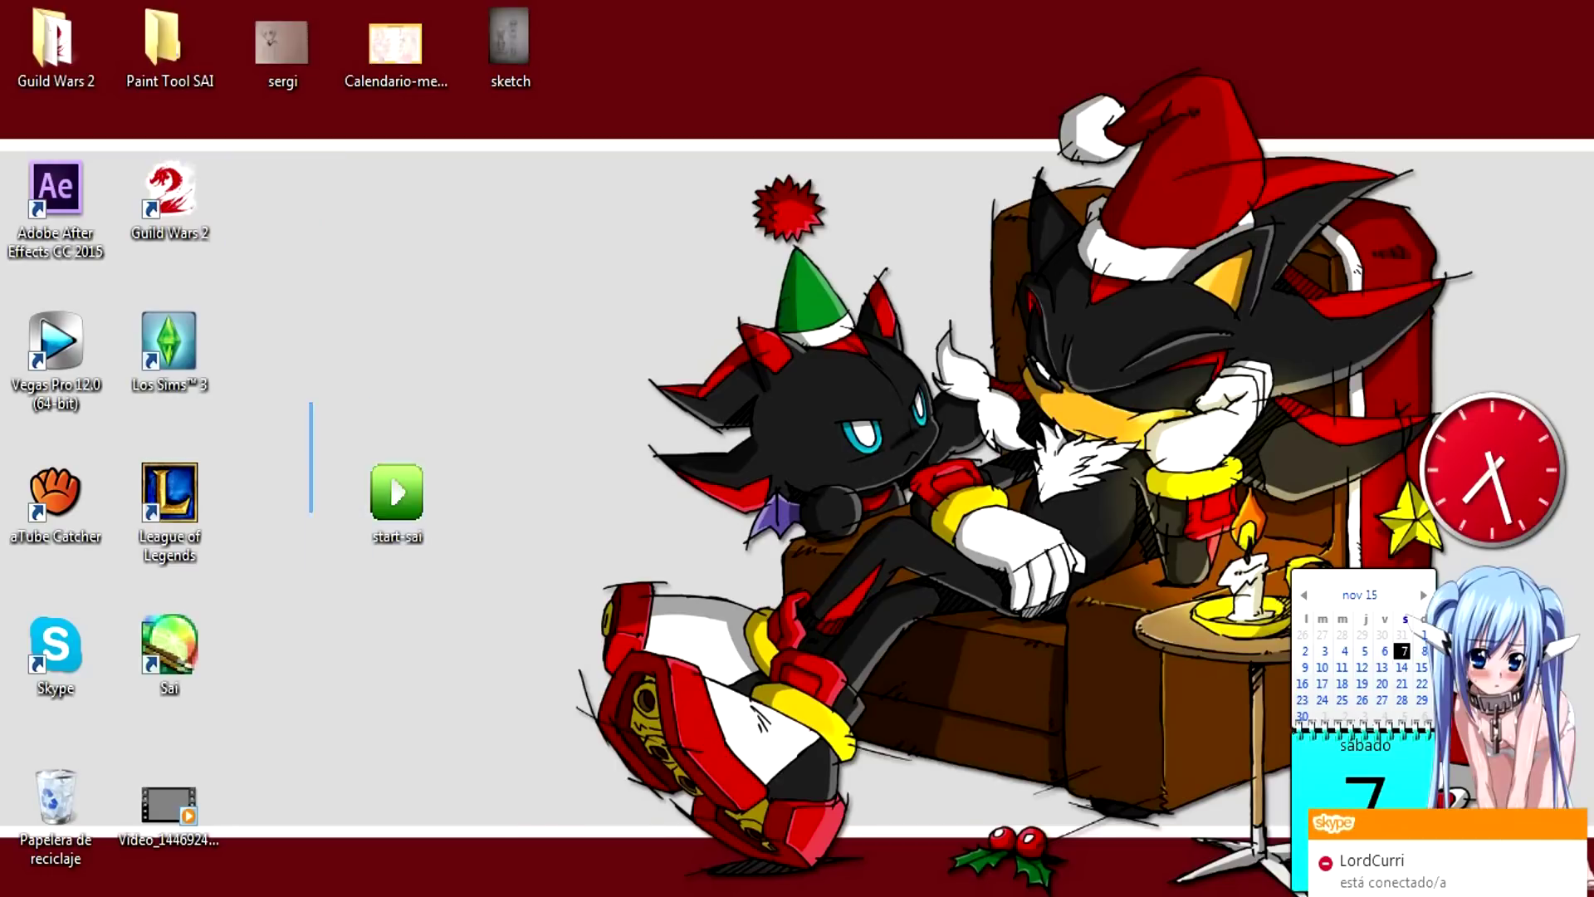
right_click(187, 643)
left_click(265, 625)
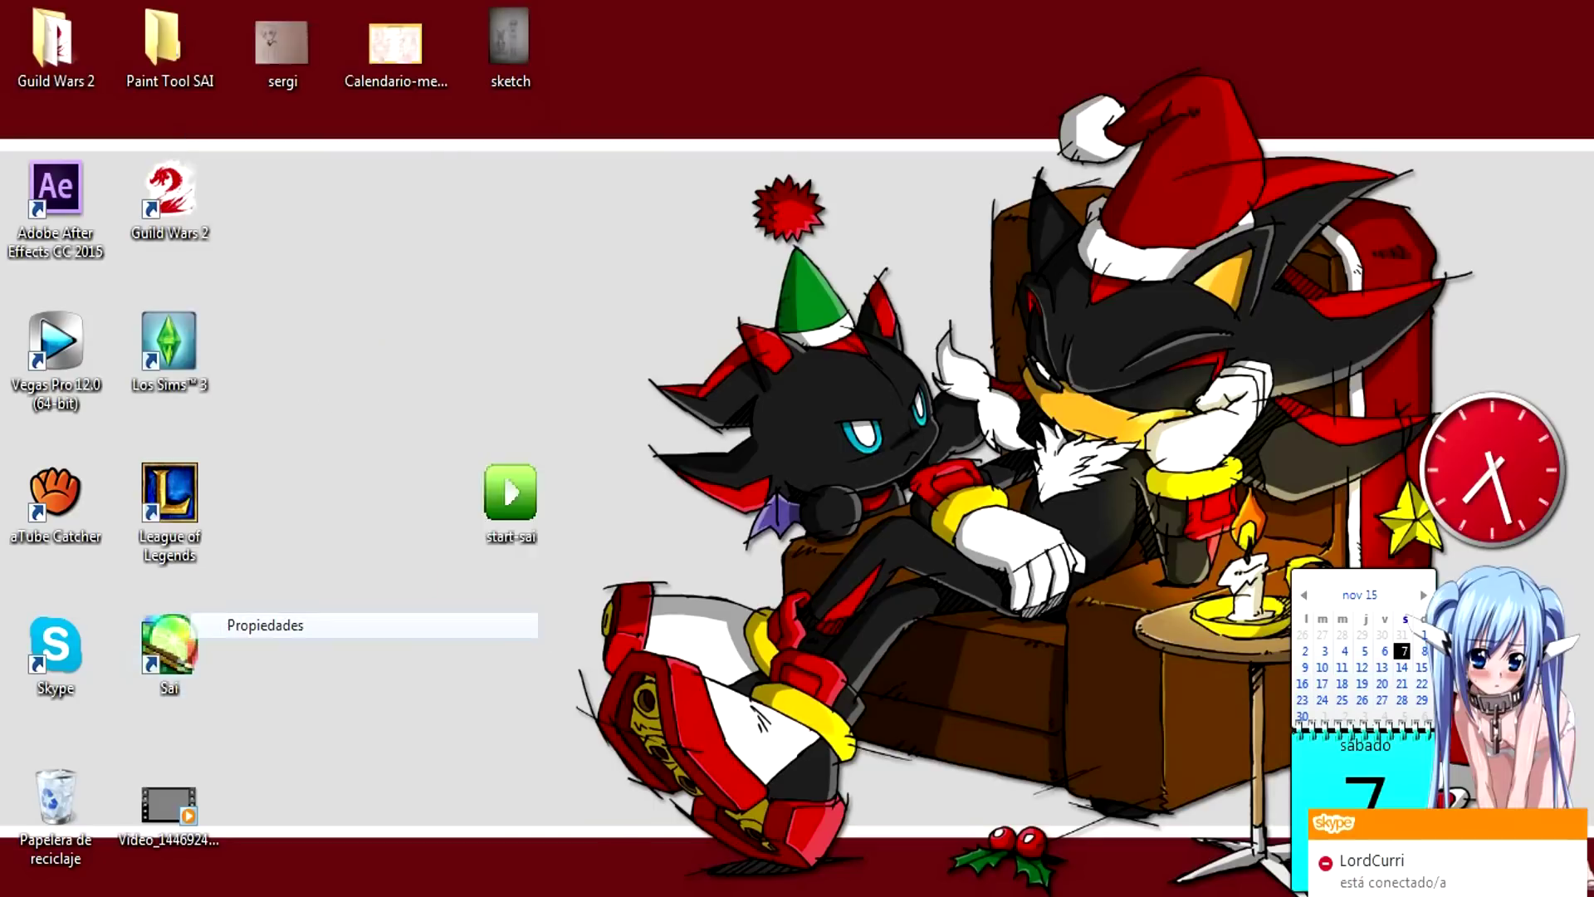
left_click(274, 686)
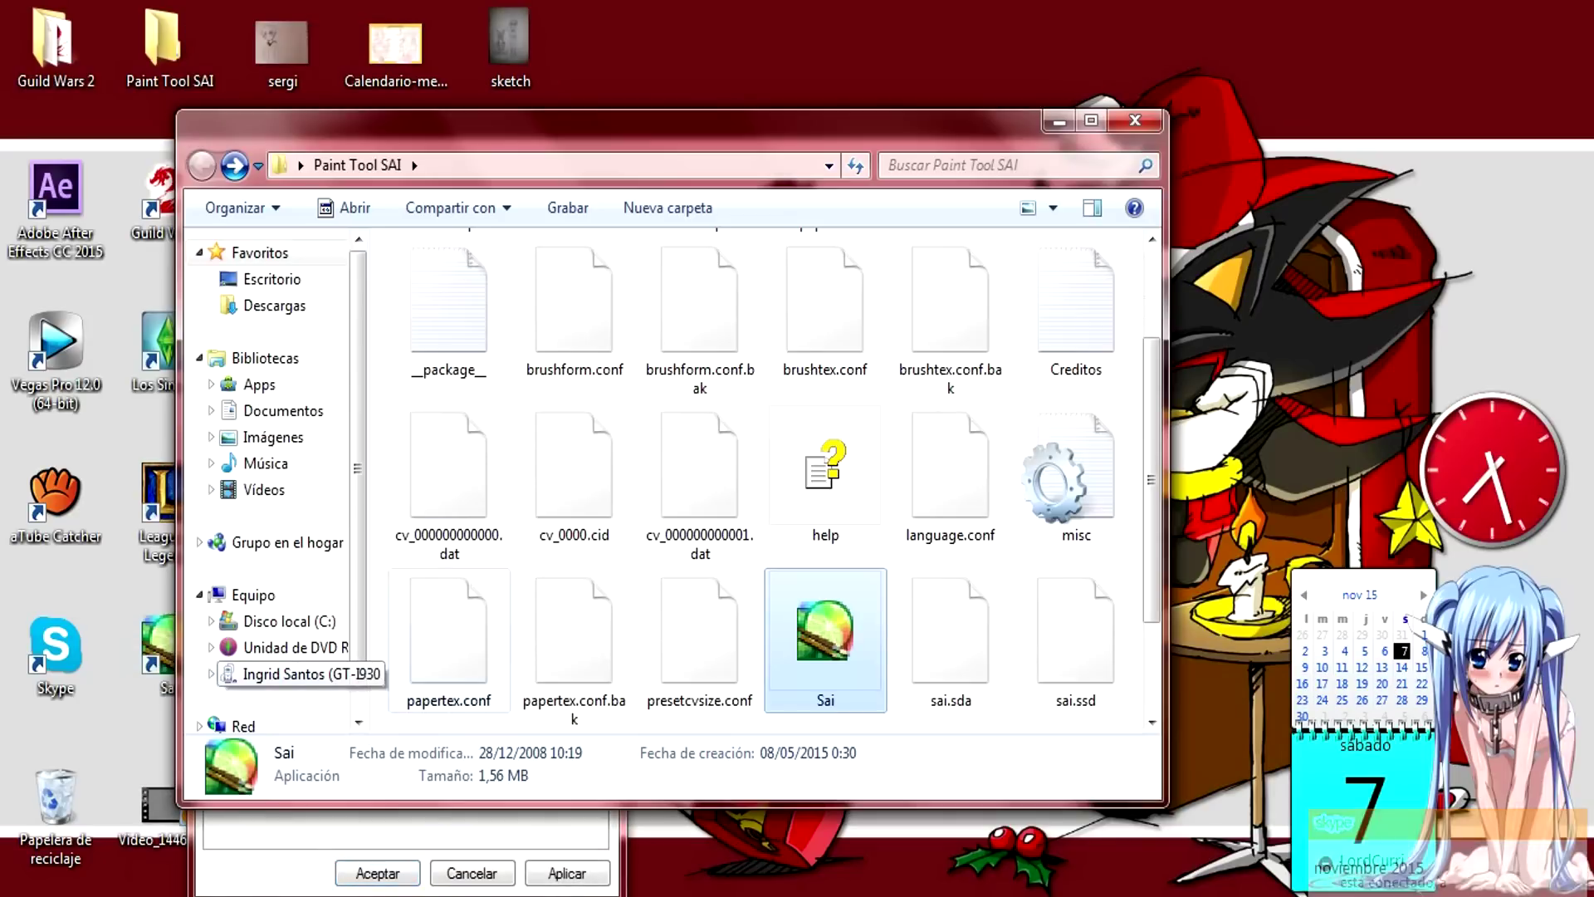
left_click(1091, 121)
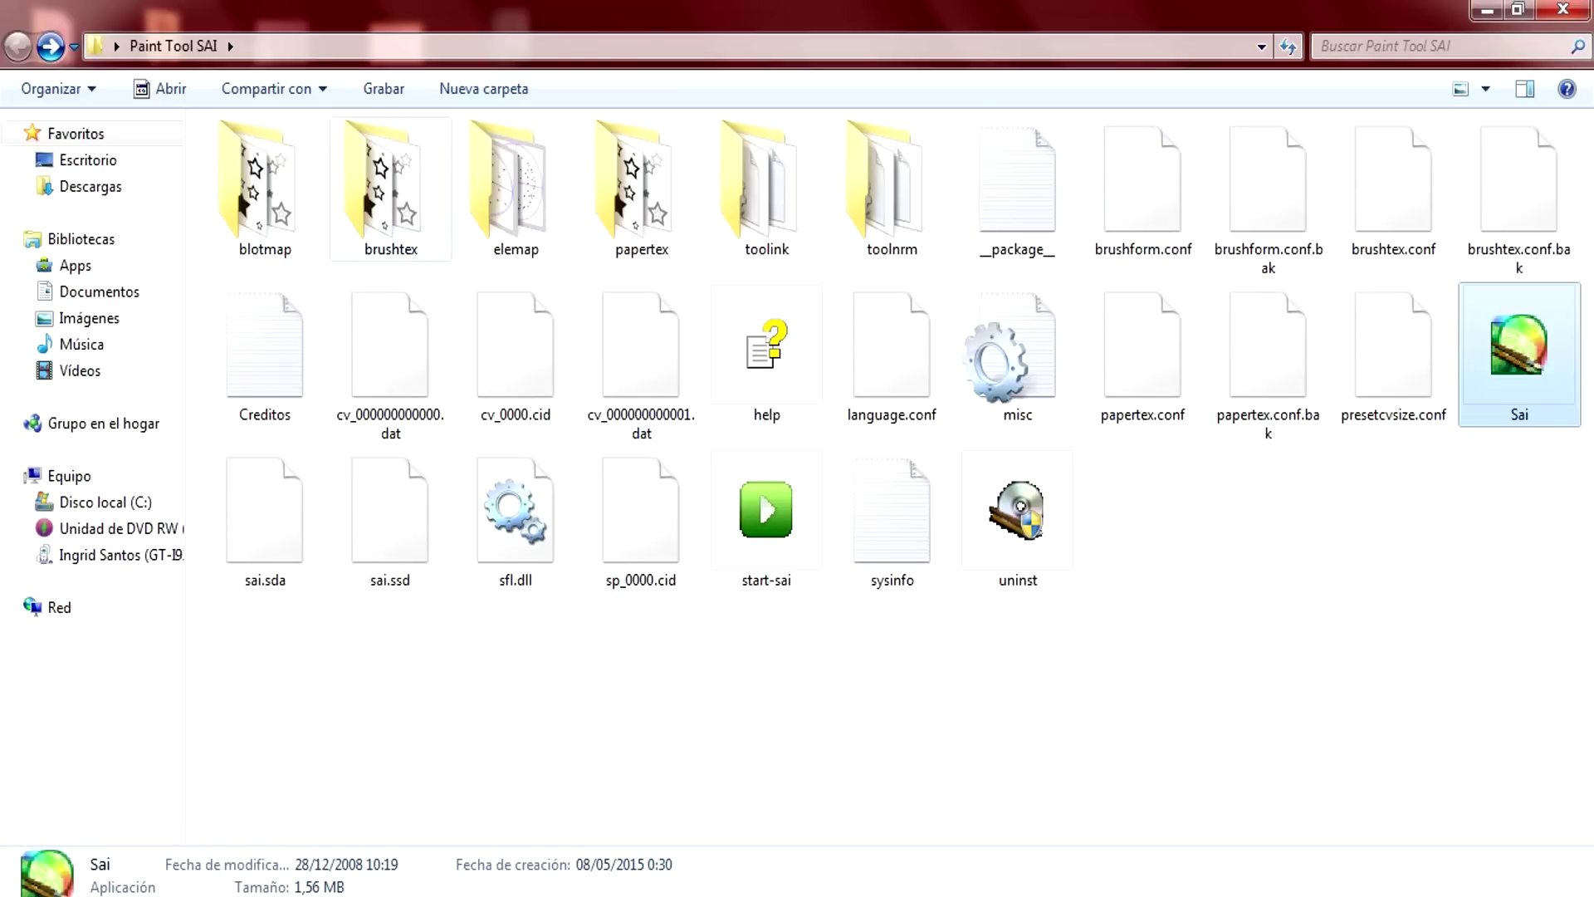
Move start-sai into the Paint Tool SAI folder, replace the old copy, and delete the leftover.
key("ctrl+space")
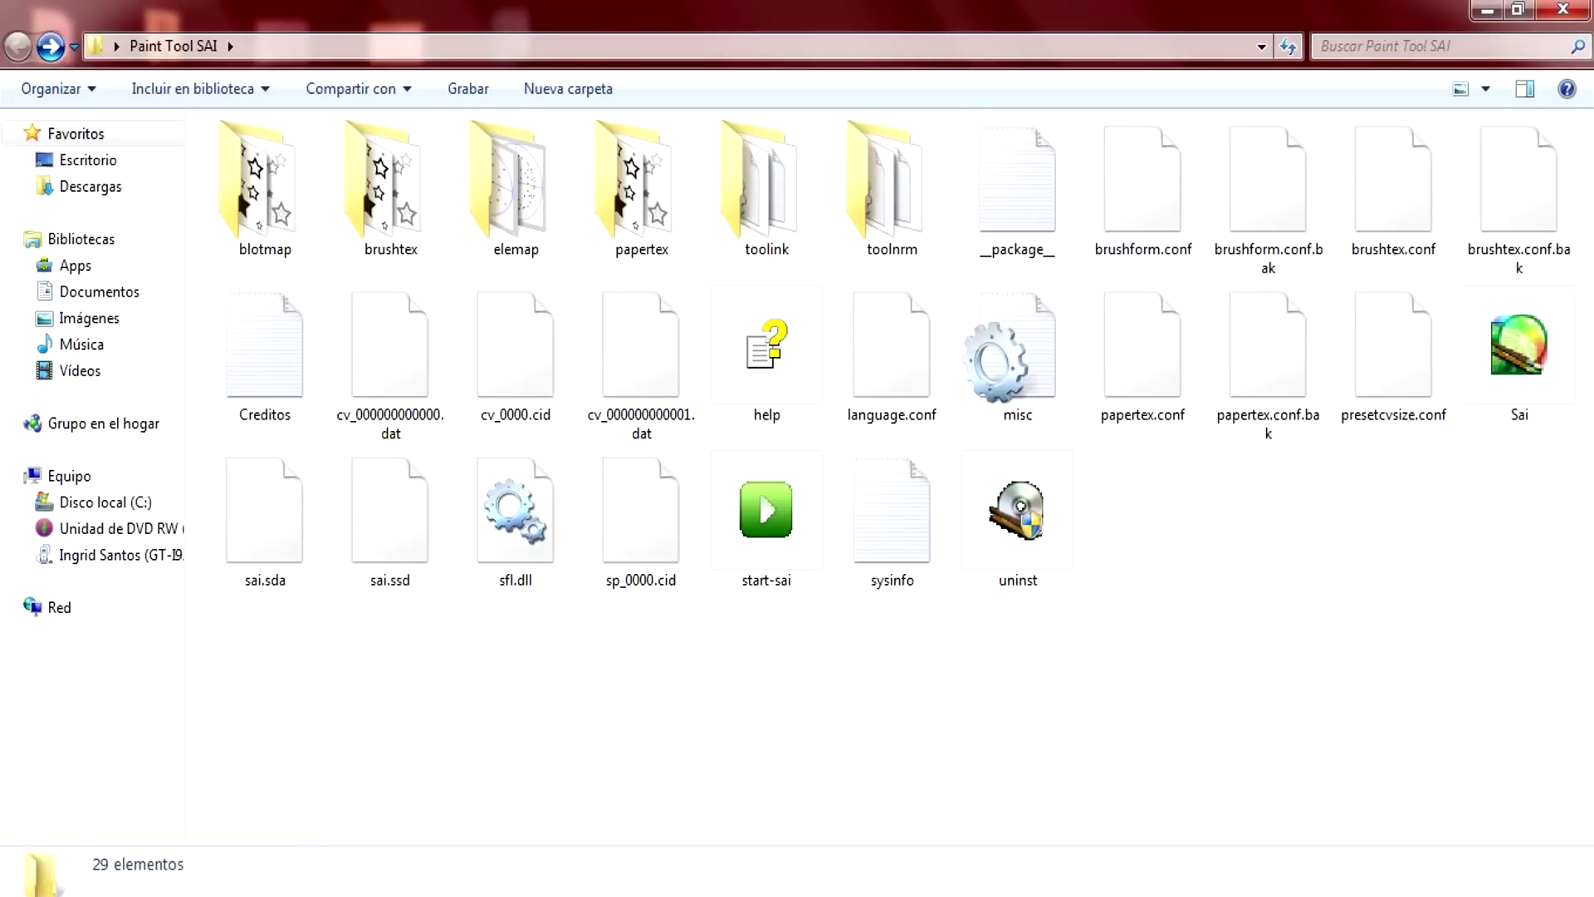
key("super+d")
mouse_move(511, 502)
left_mouse_down()
mouse_move(492, 547)
mouse_move(1226, 690)
left_mouse_up()
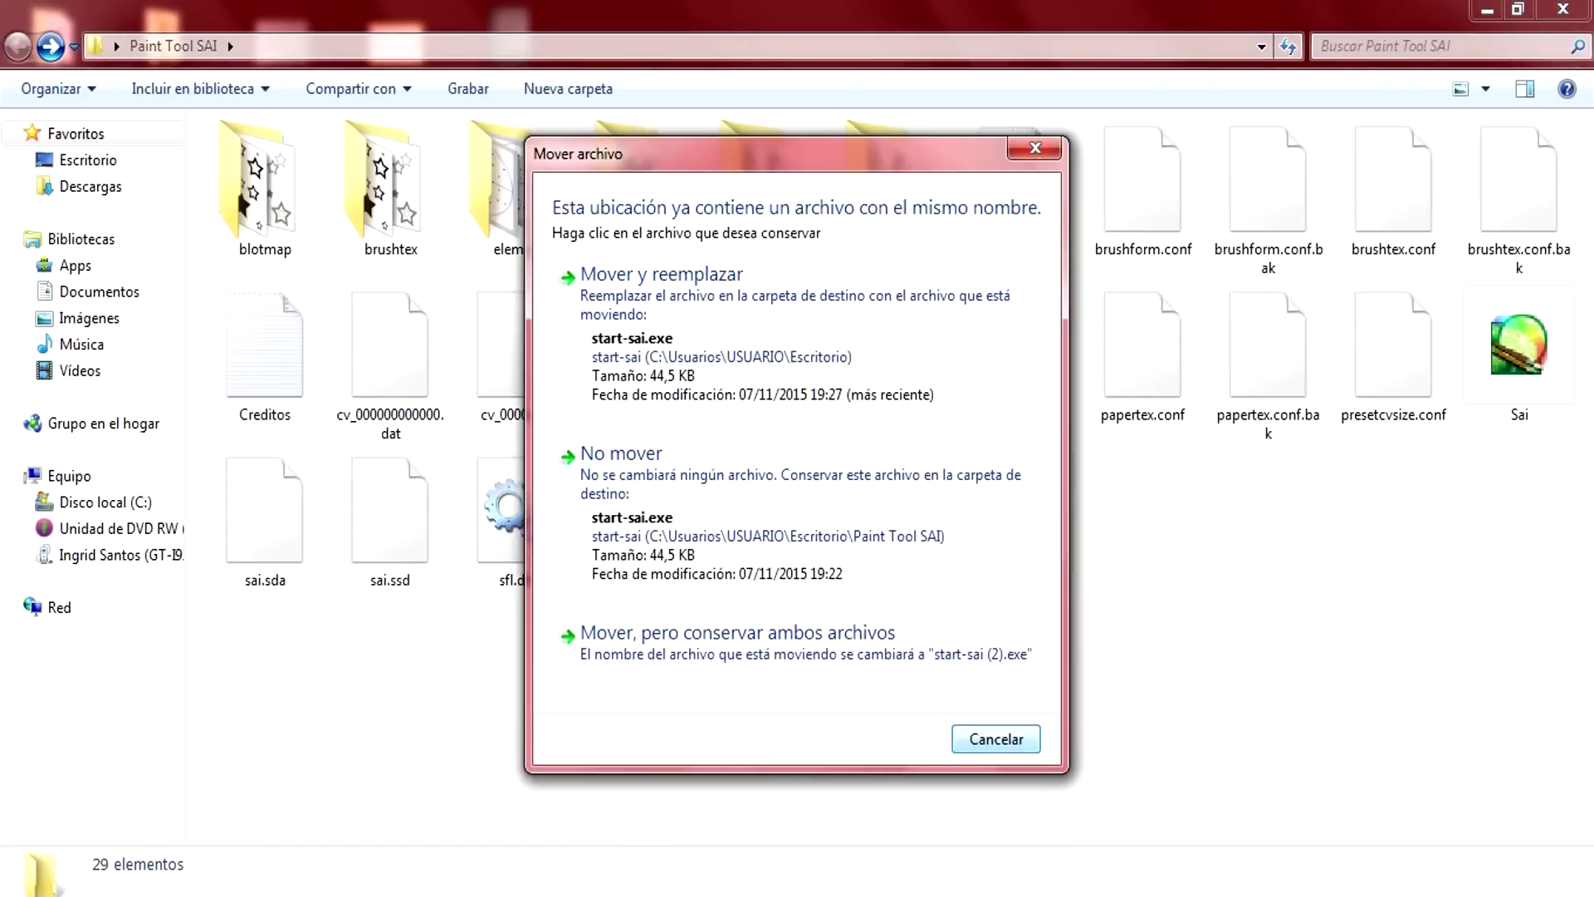
key("Return")
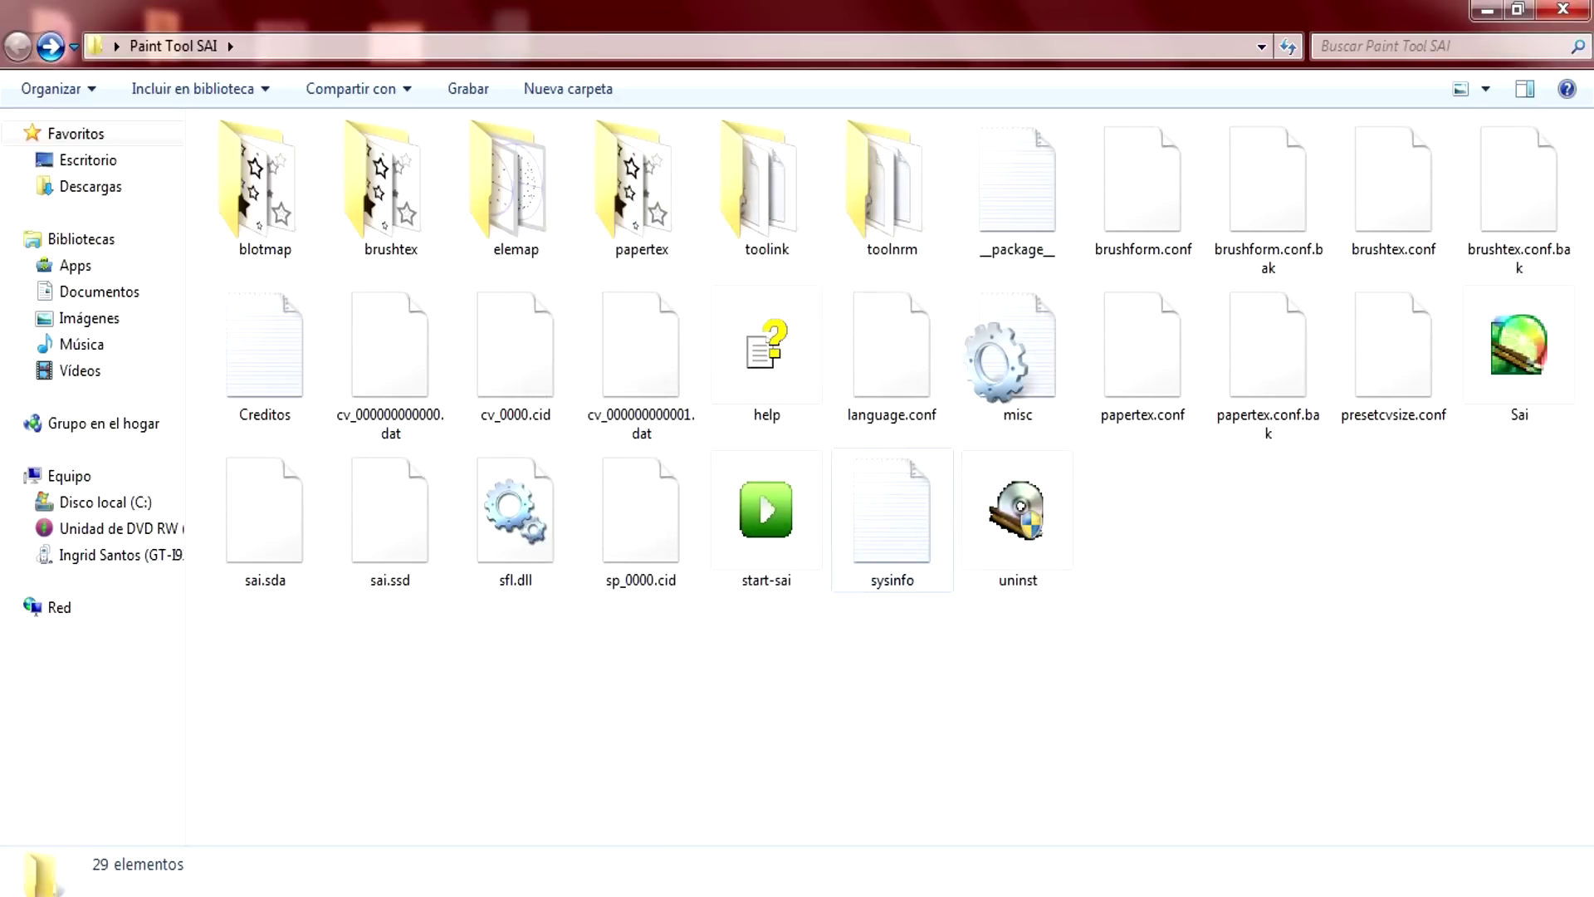
left_click_drag(767, 509, 56, 797)
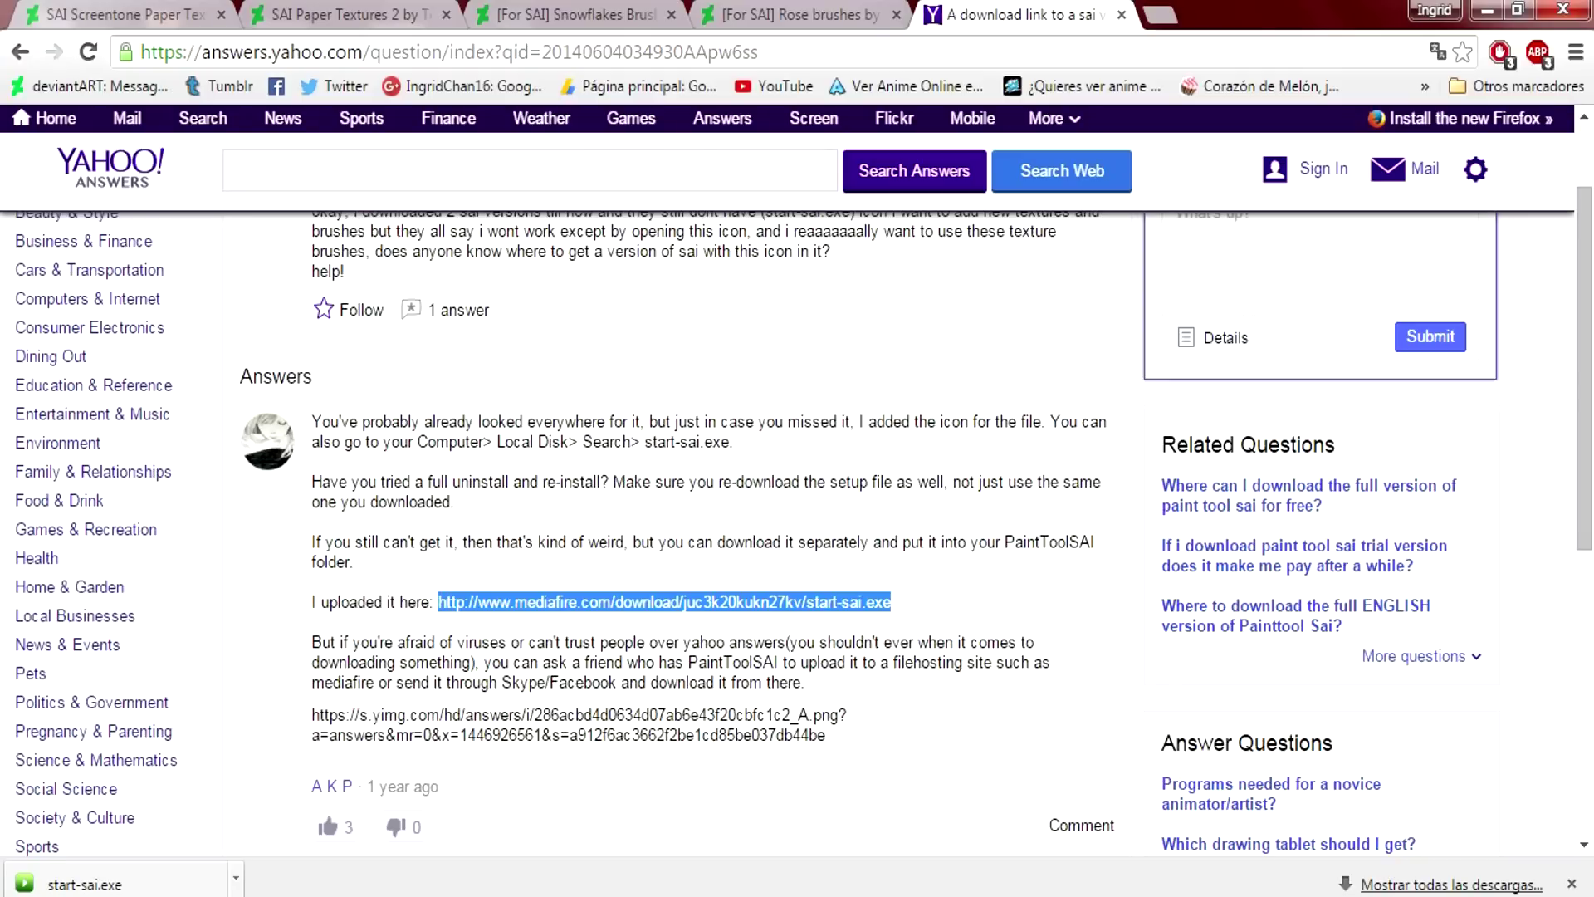
Save the [For SAI] Rose brushes ZIP (167 KB) from deviantArt to Escritorio.
left_click(797, 14)
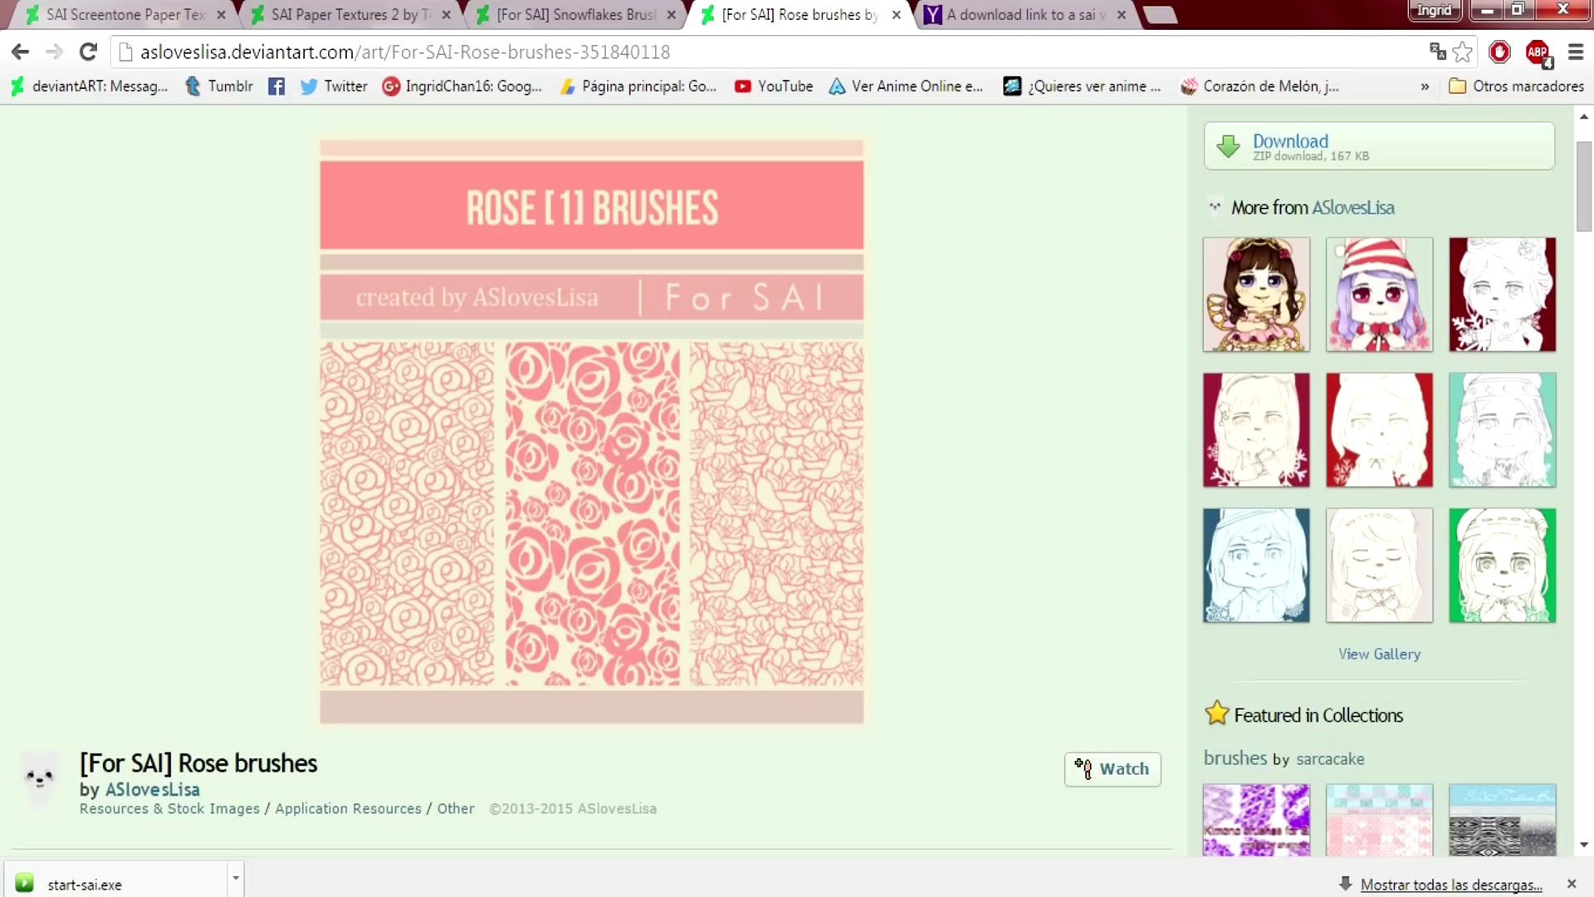
scroll(786, 415, "down", 3)
scroll(786, 415, "up", 3)
scroll(785, 415, "down", 3)
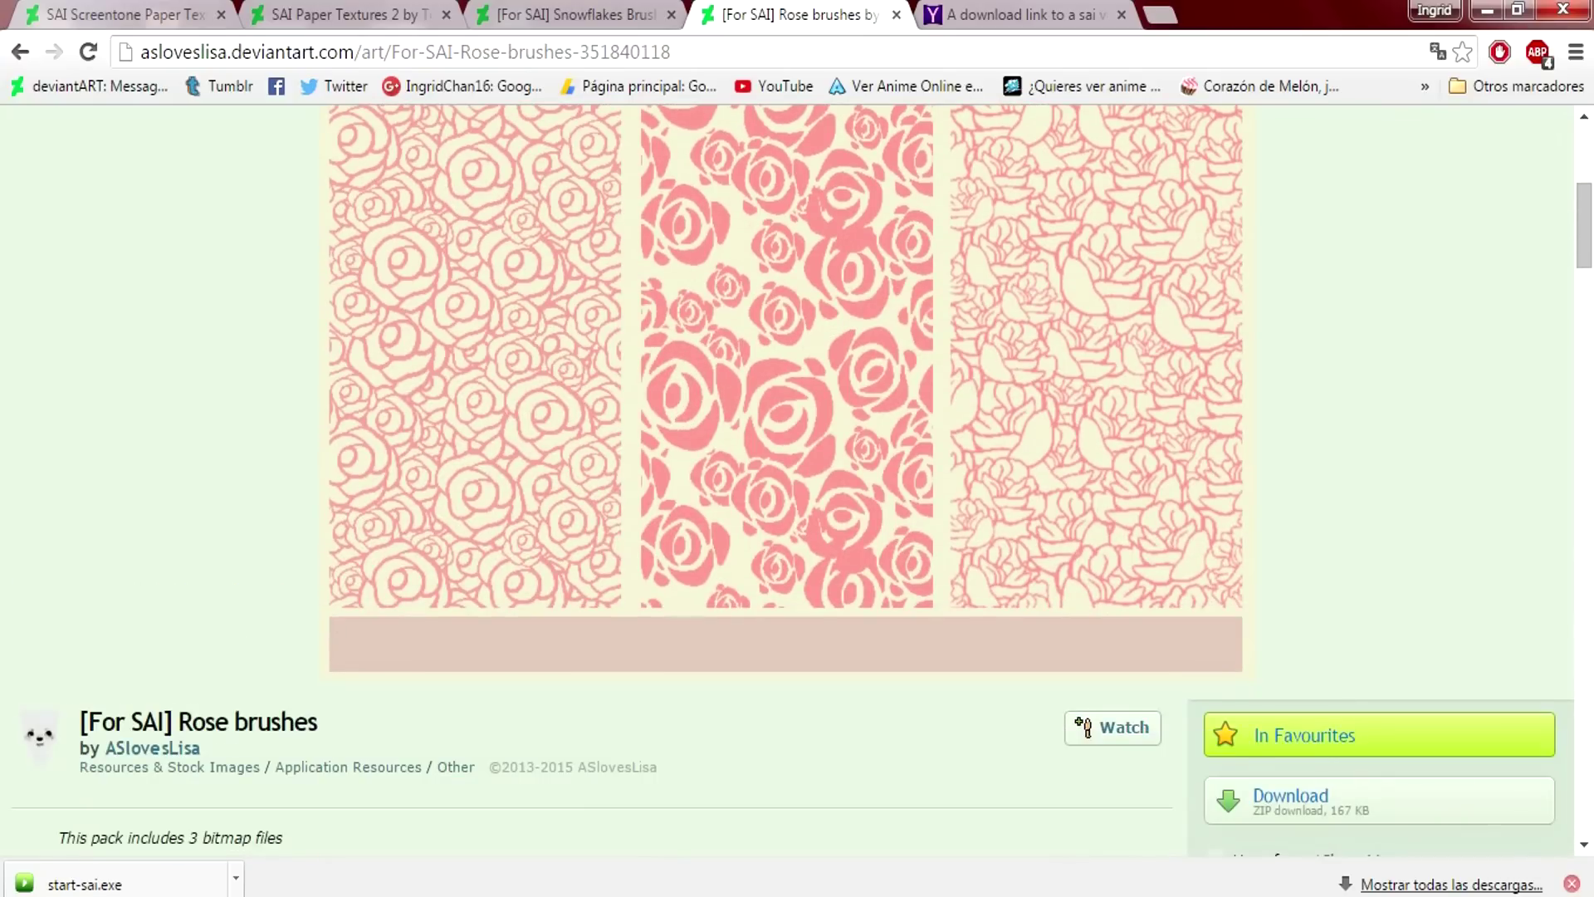
scroll(786, 498, "up", 5)
key("ctrl+shift+Tab")
key("ctrl+shift+Tab")
key("ctrl+shift+Tab")
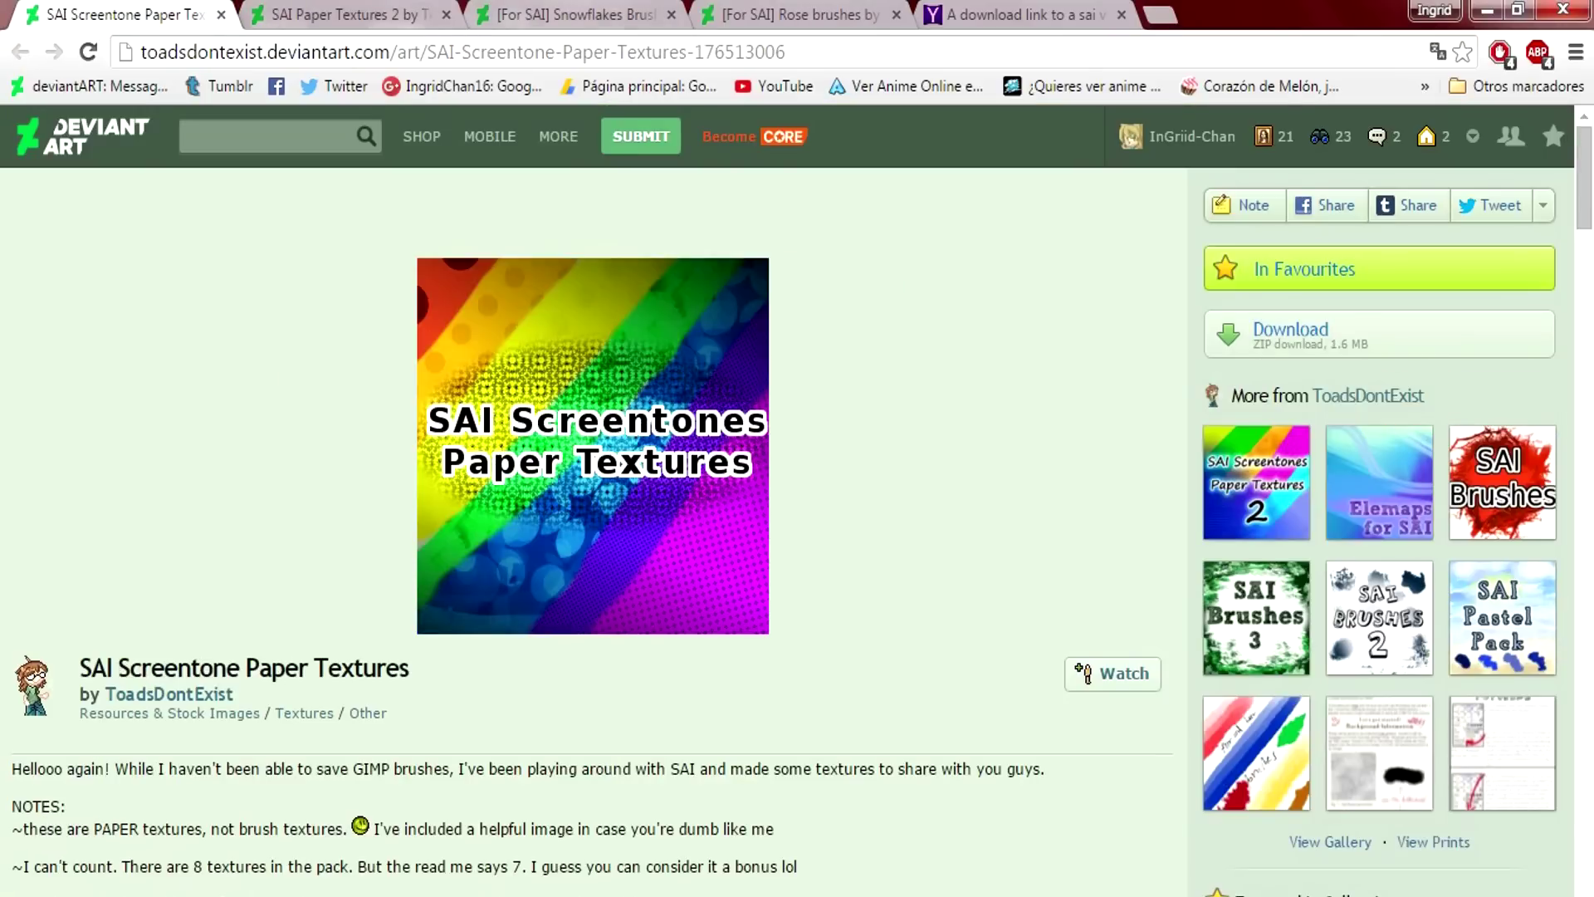
key("ctrl+Tab")
key("ctrl+Tab")
key("ctrl+Tab")
scroll(785, 498, "down", 2)
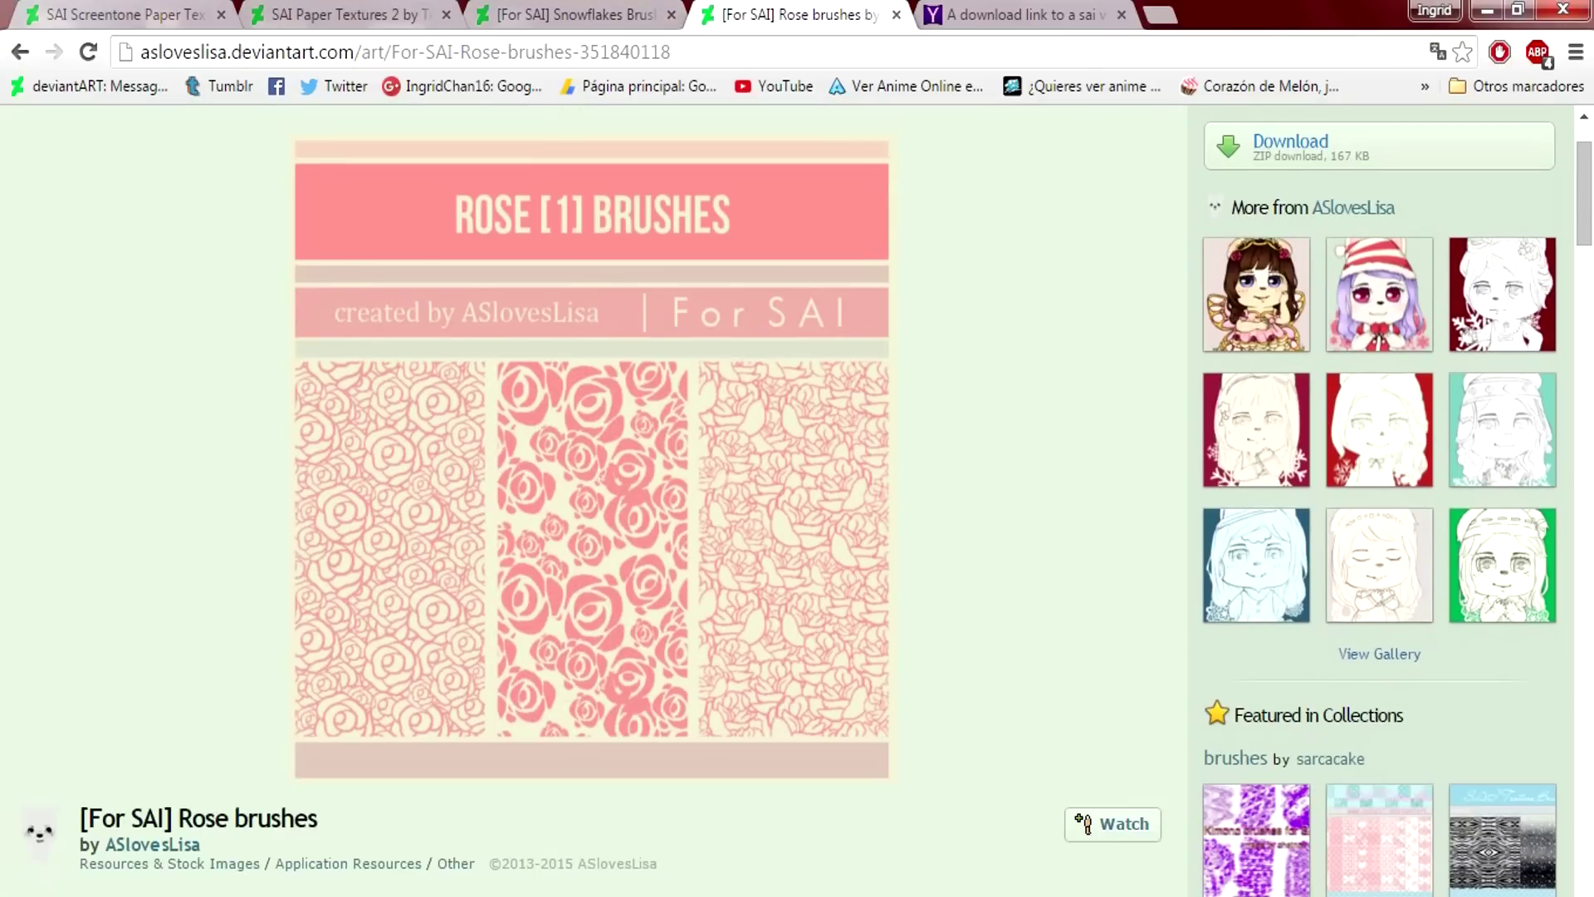
scroll(1295, 274, "up", 2)
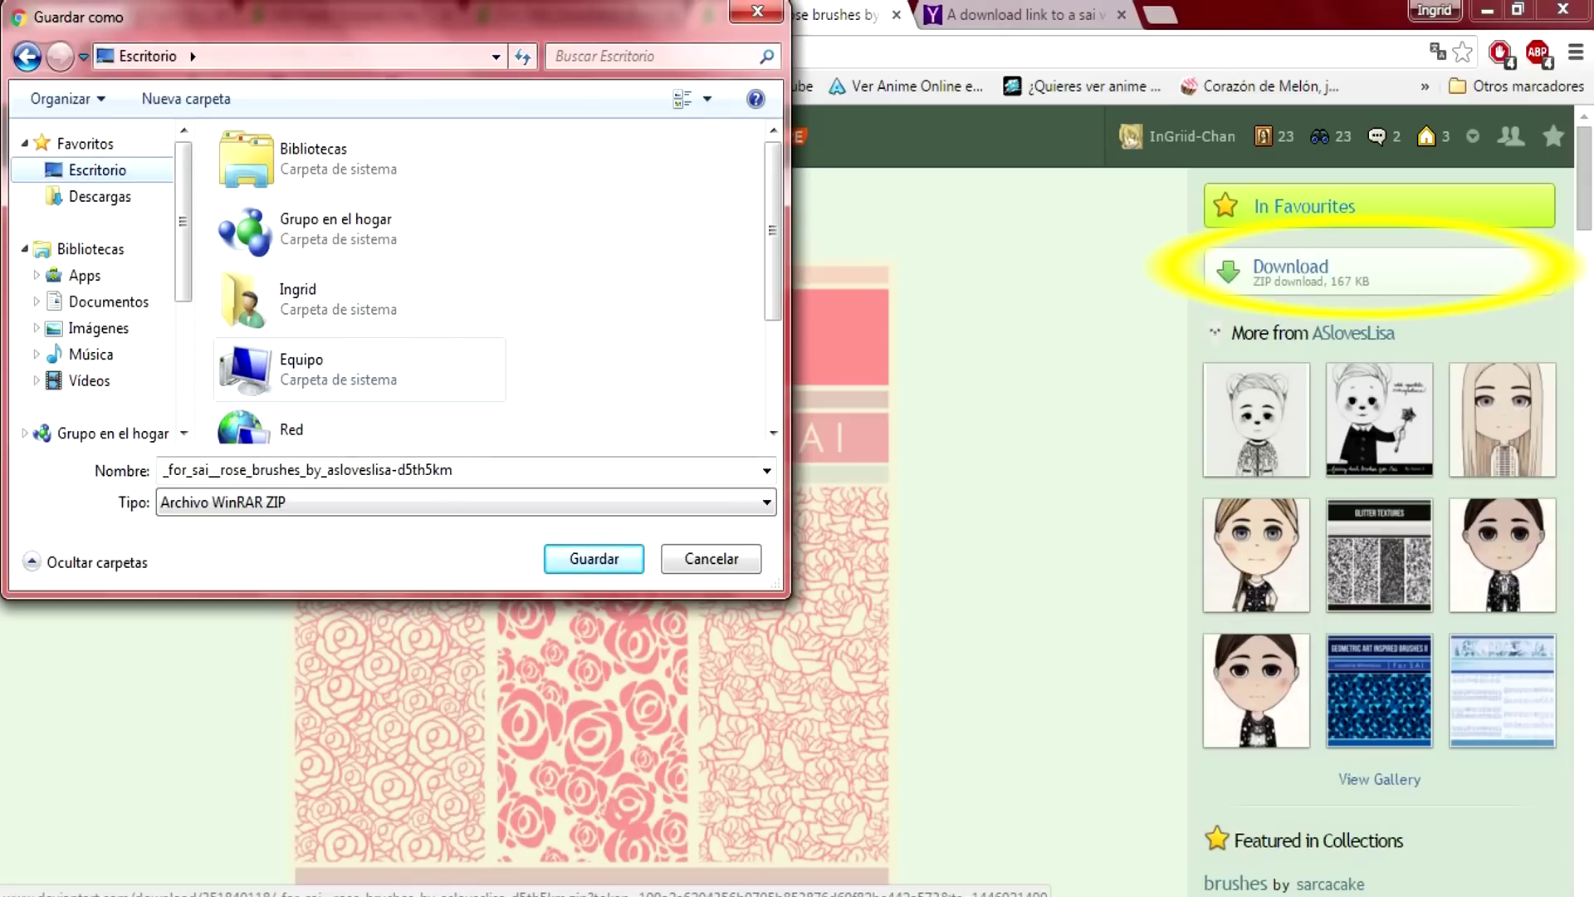
left_click(594, 558)
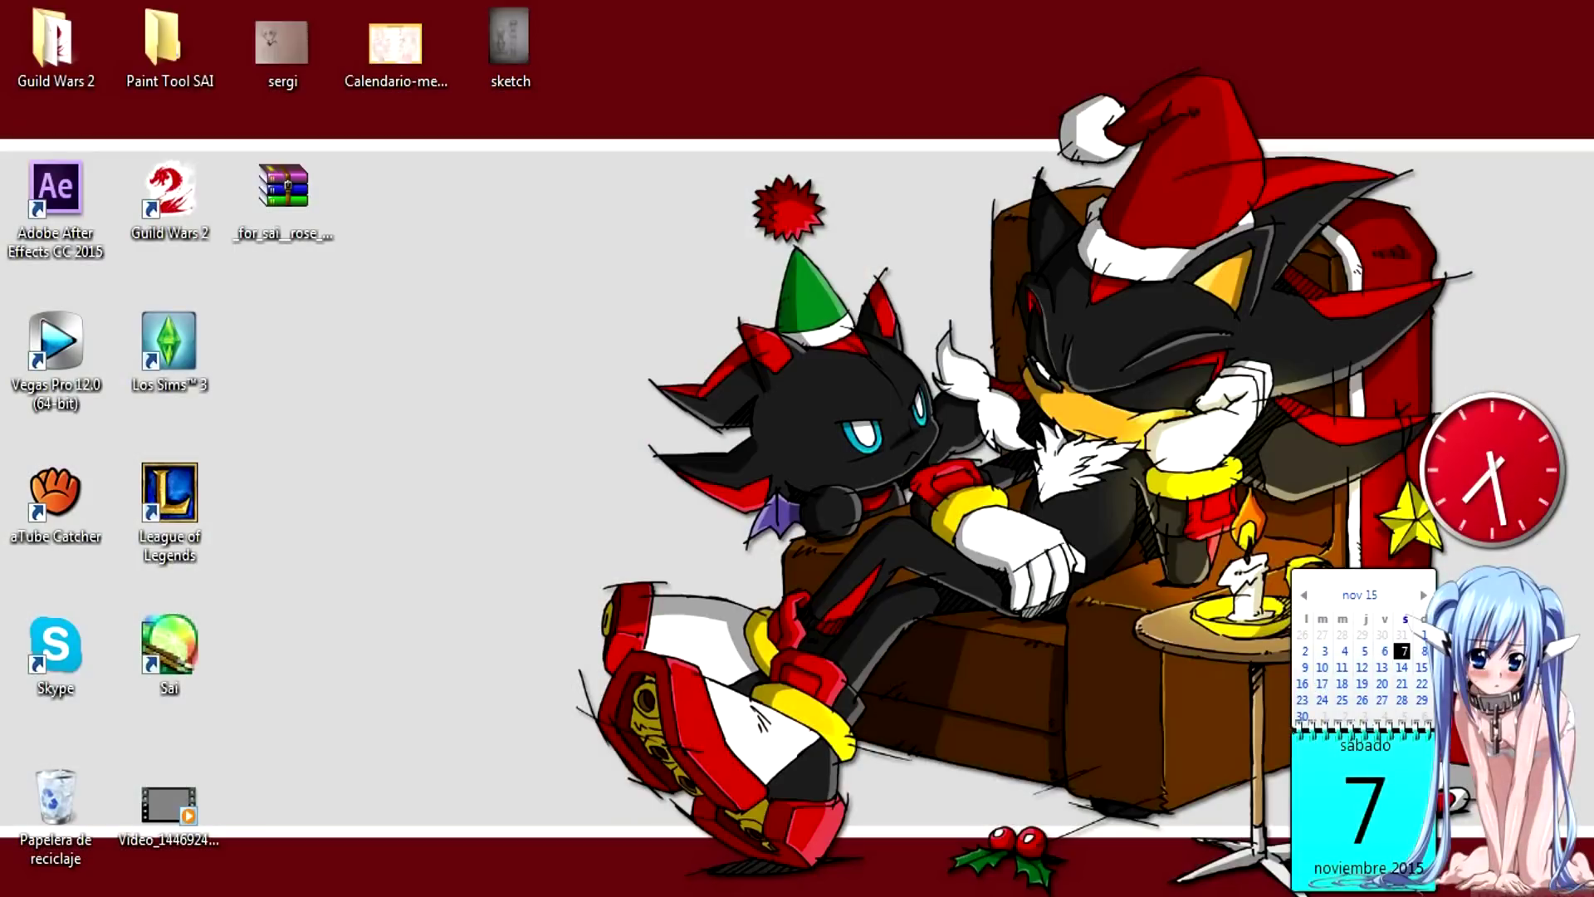
Extract the Rose brushes archive onto the desktop and delete its Read me file.
left_click_drag(282, 191, 510, 342)
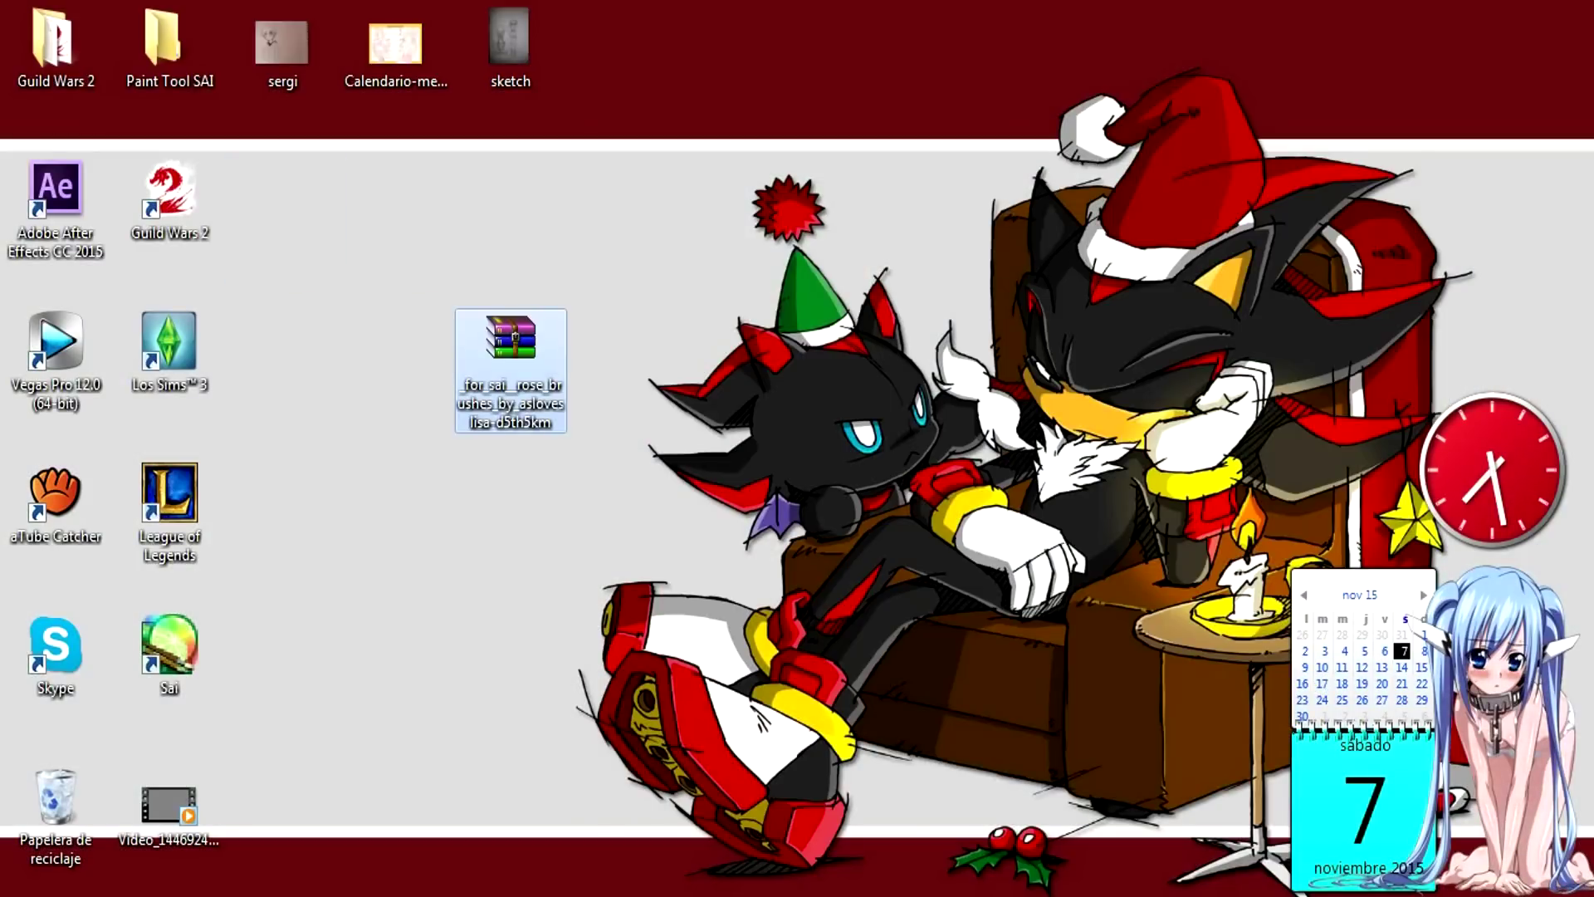
right_click(515, 367)
left_click(589, 431)
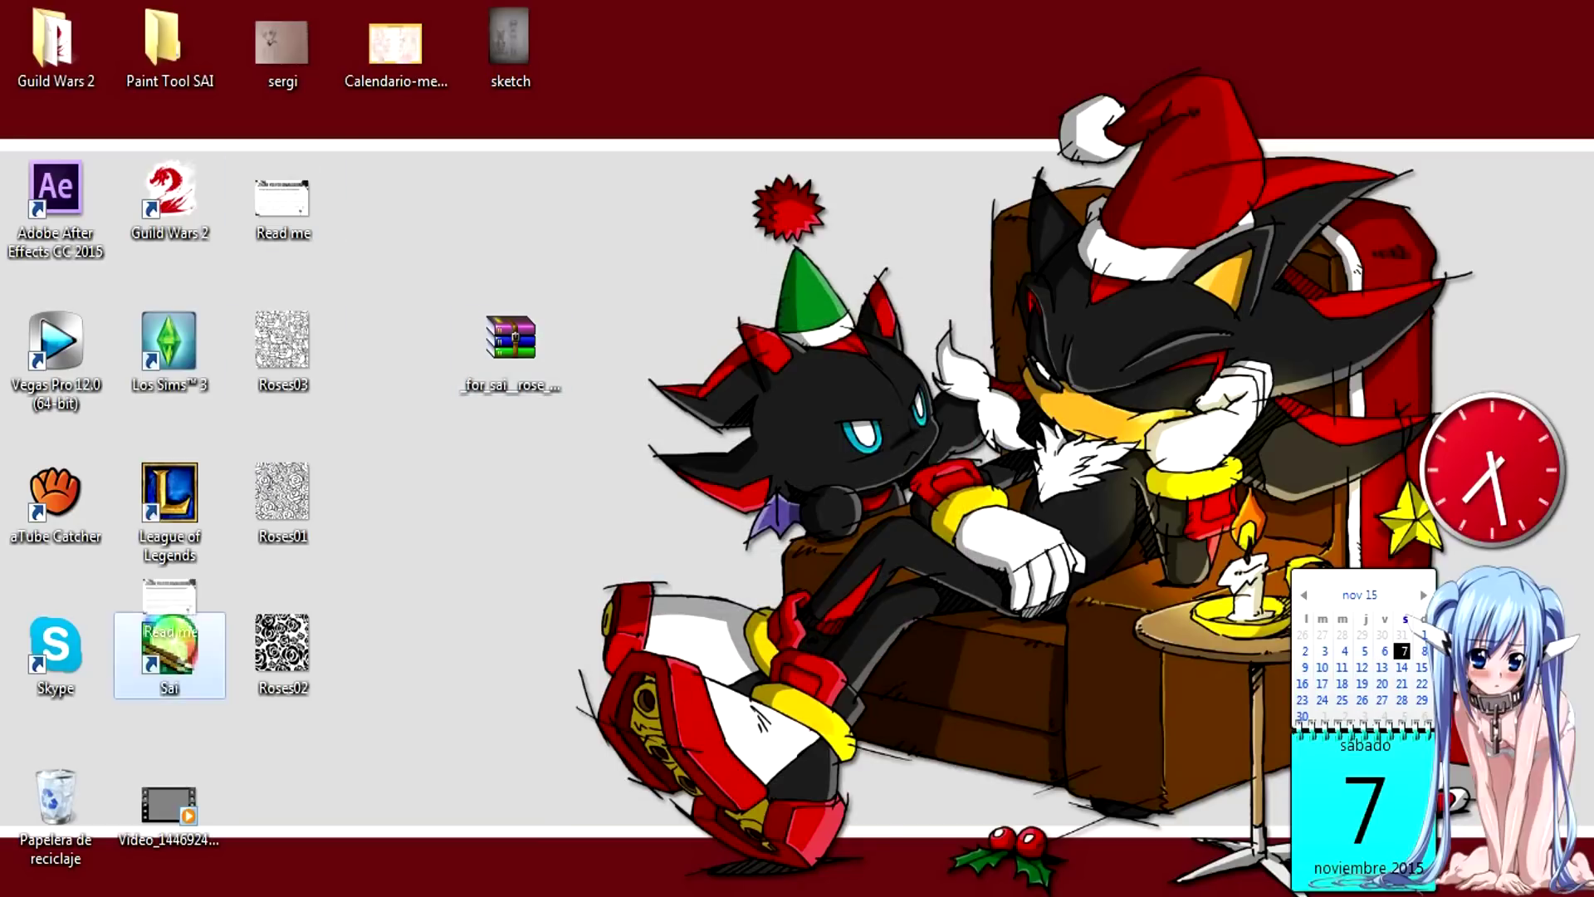
left_click_drag(282, 203, 55, 801)
Select and copy the three texture files Roses01, Roses02 and Roses03.
left_click_drag(366, 731, 278, 283)
left_click_drag(282, 498, 850, 498)
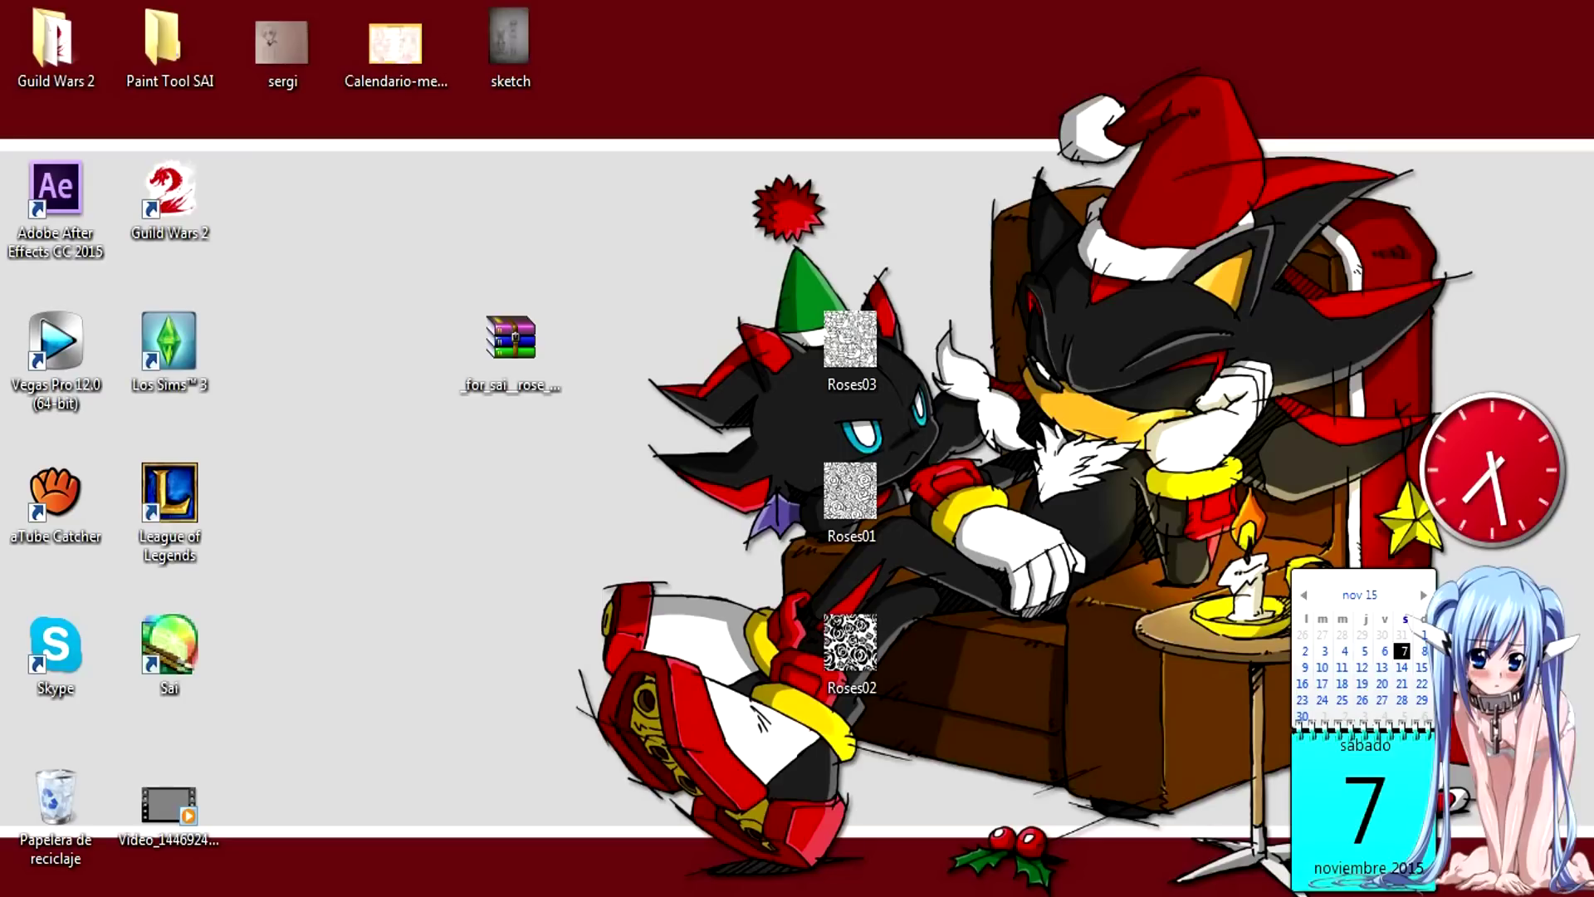
left_click_drag(745, 229, 939, 718)
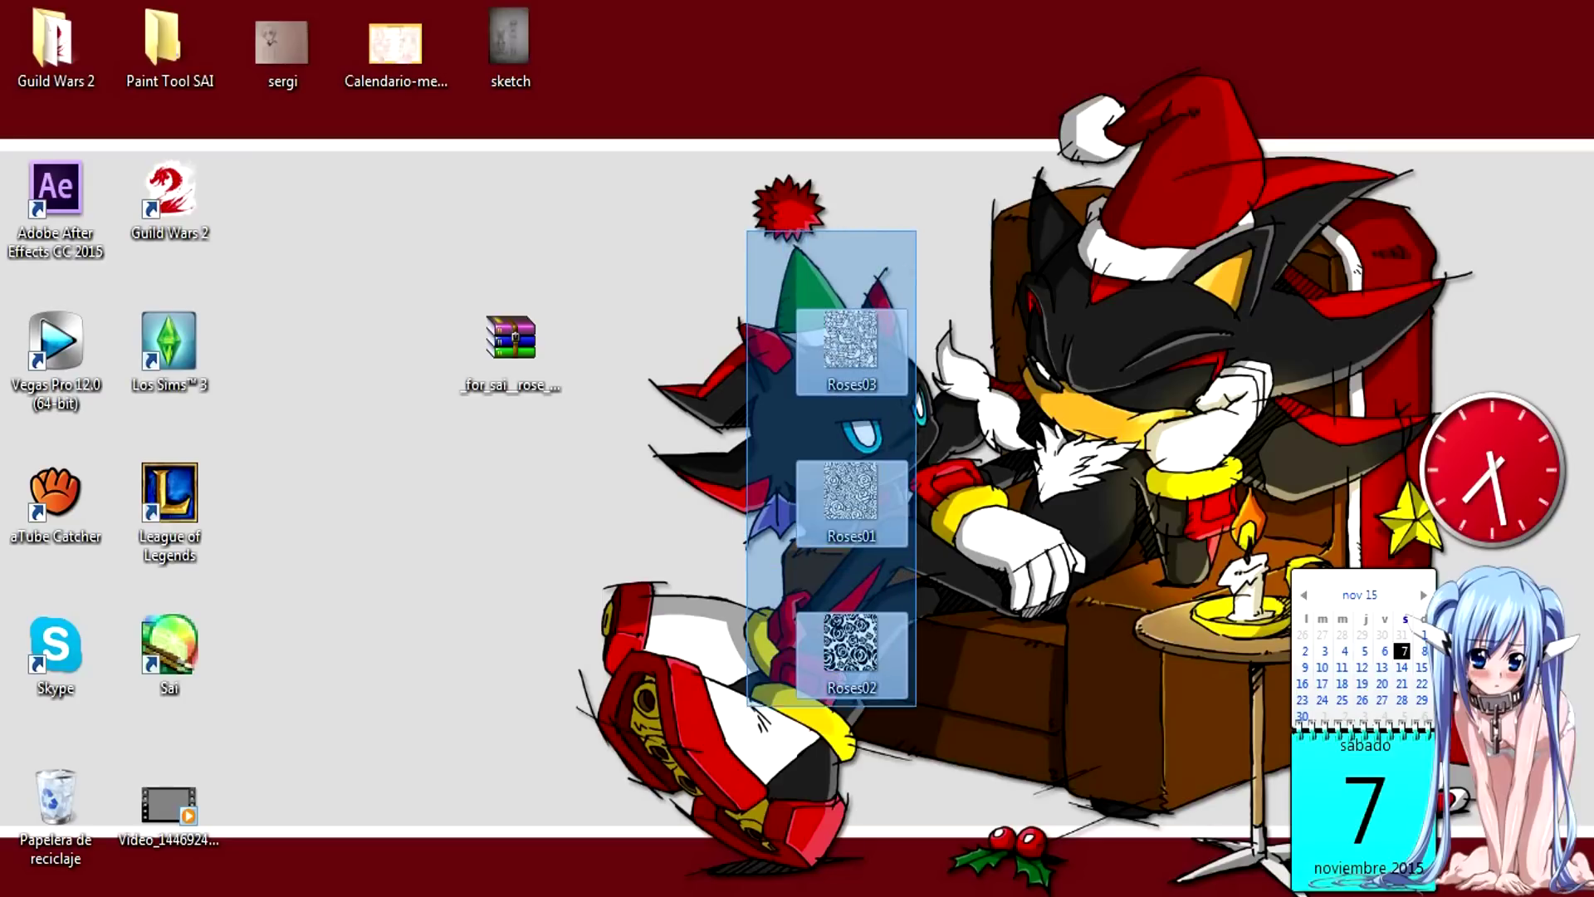
right_click(866, 630)
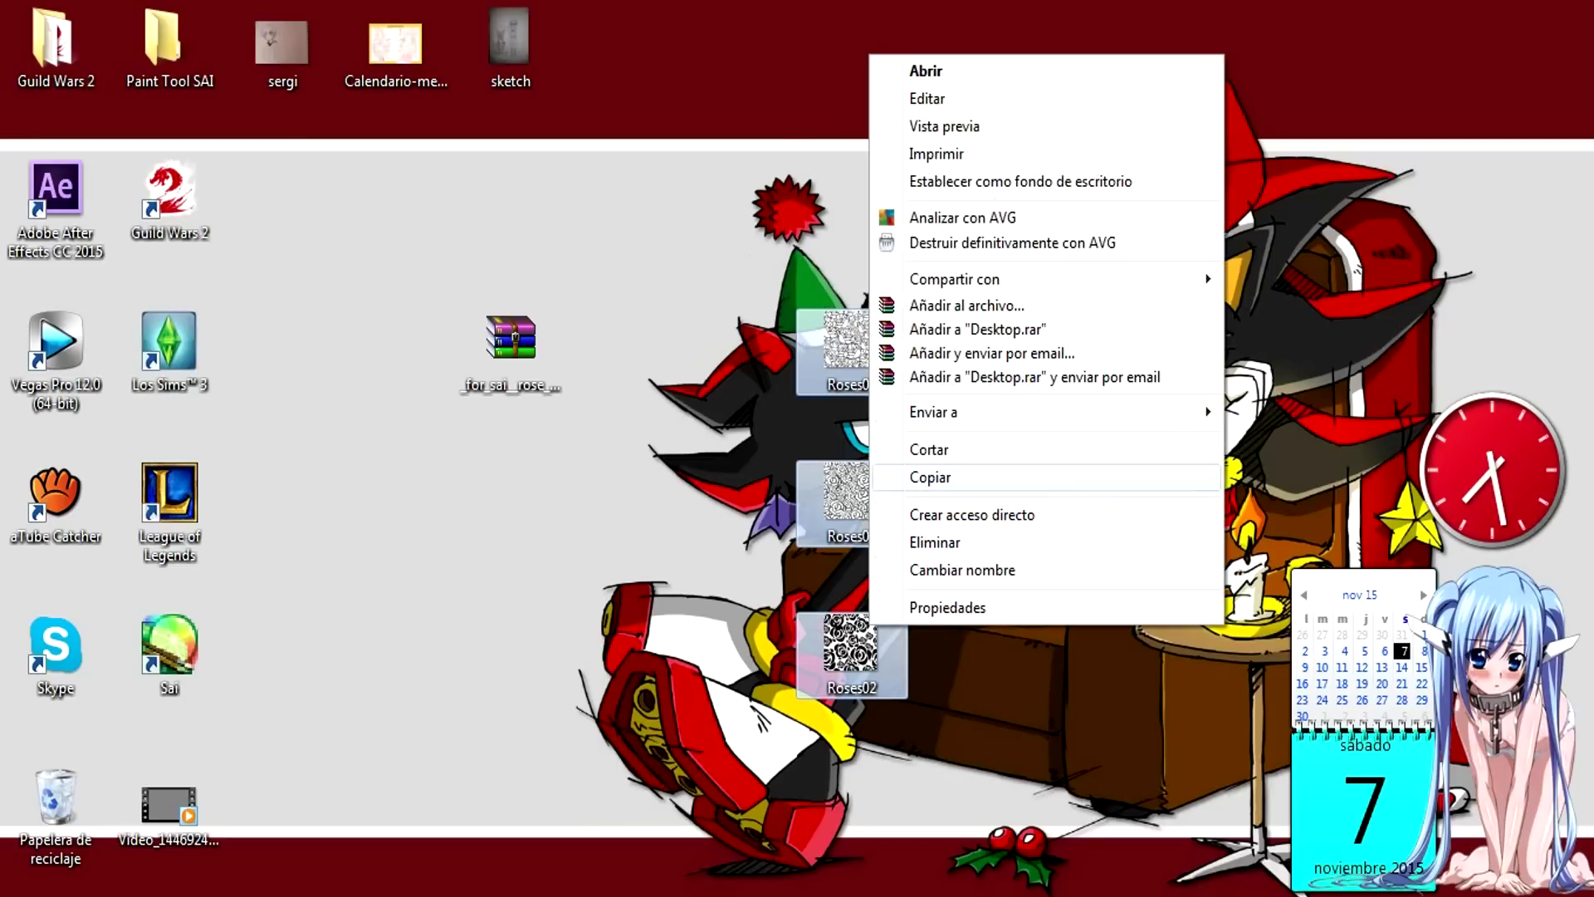
left_click(930, 477)
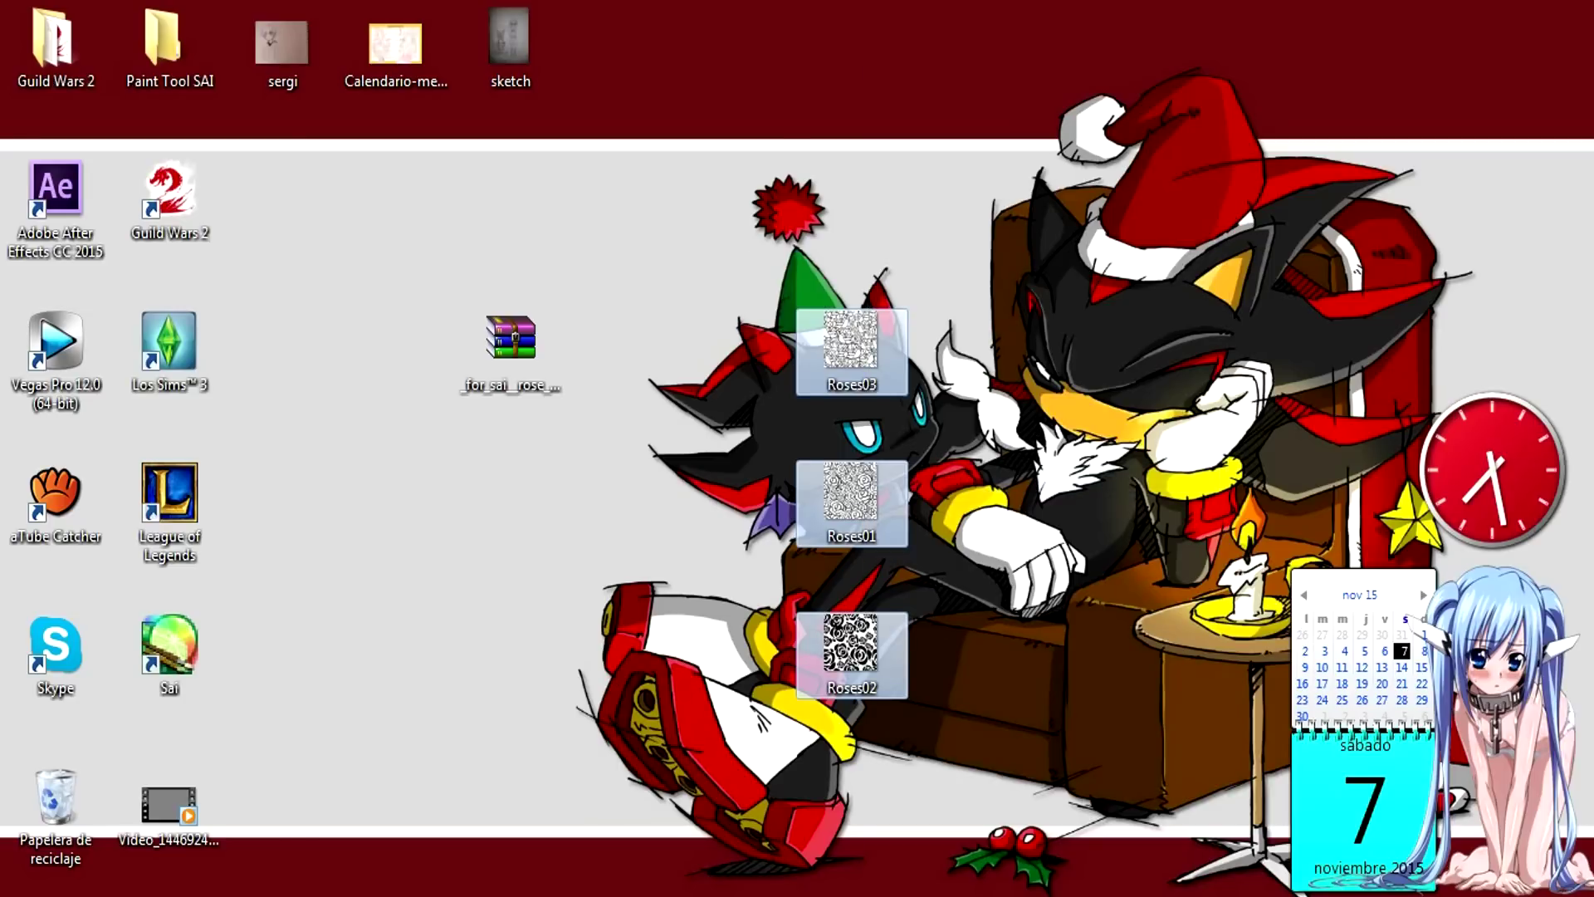
key("alt+Tab")
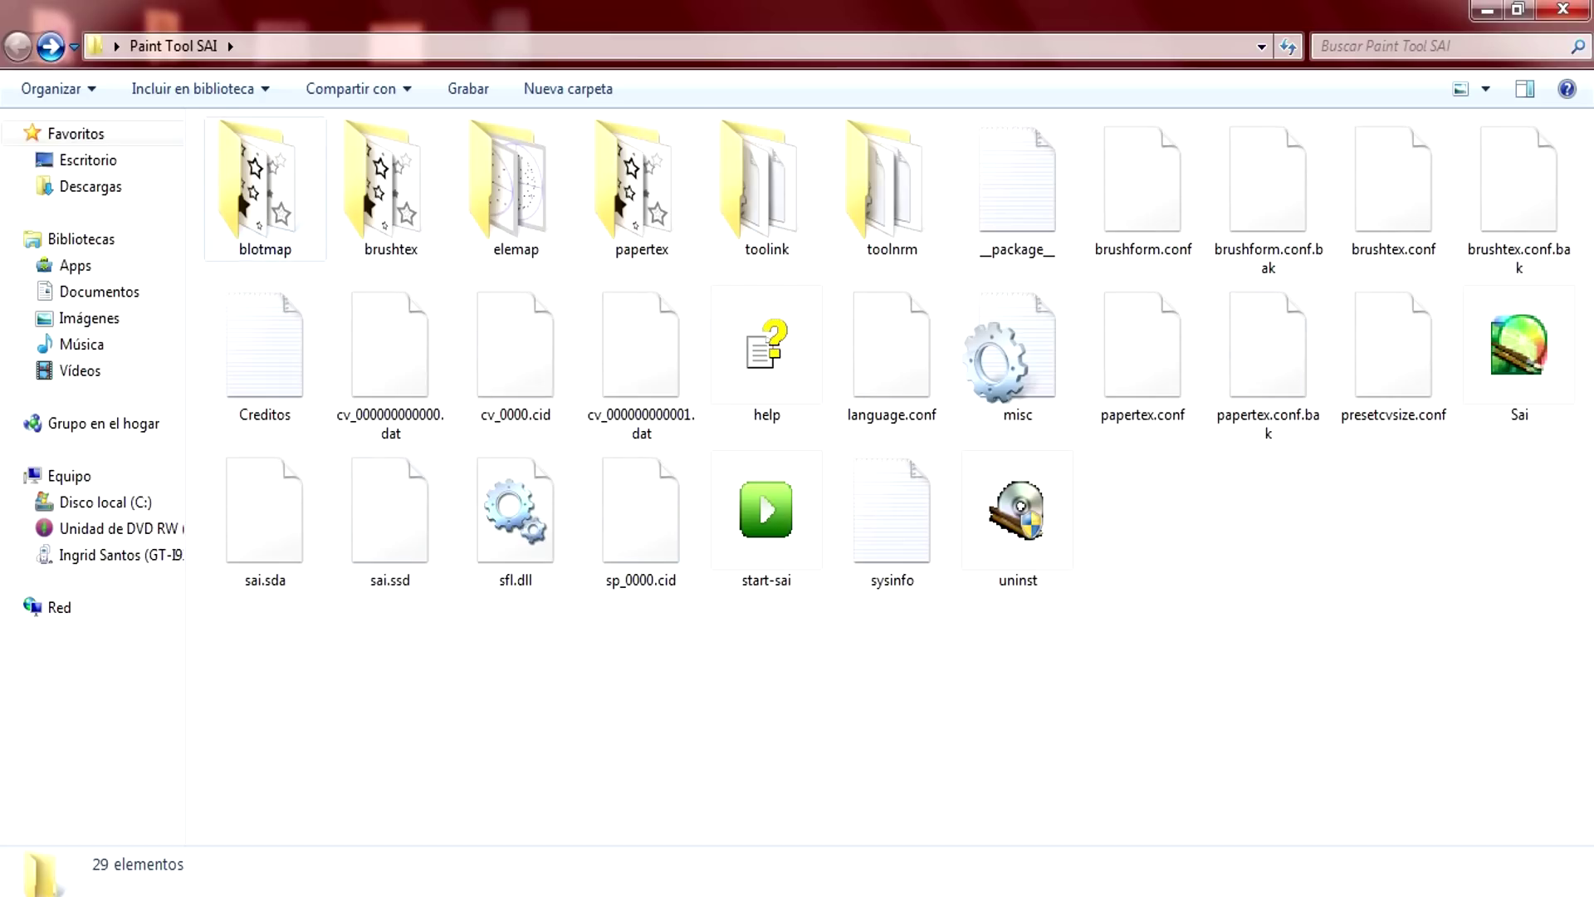
Browse SAI's texture folders, highlighting the elemap folder.
key("Right")
key("Right")
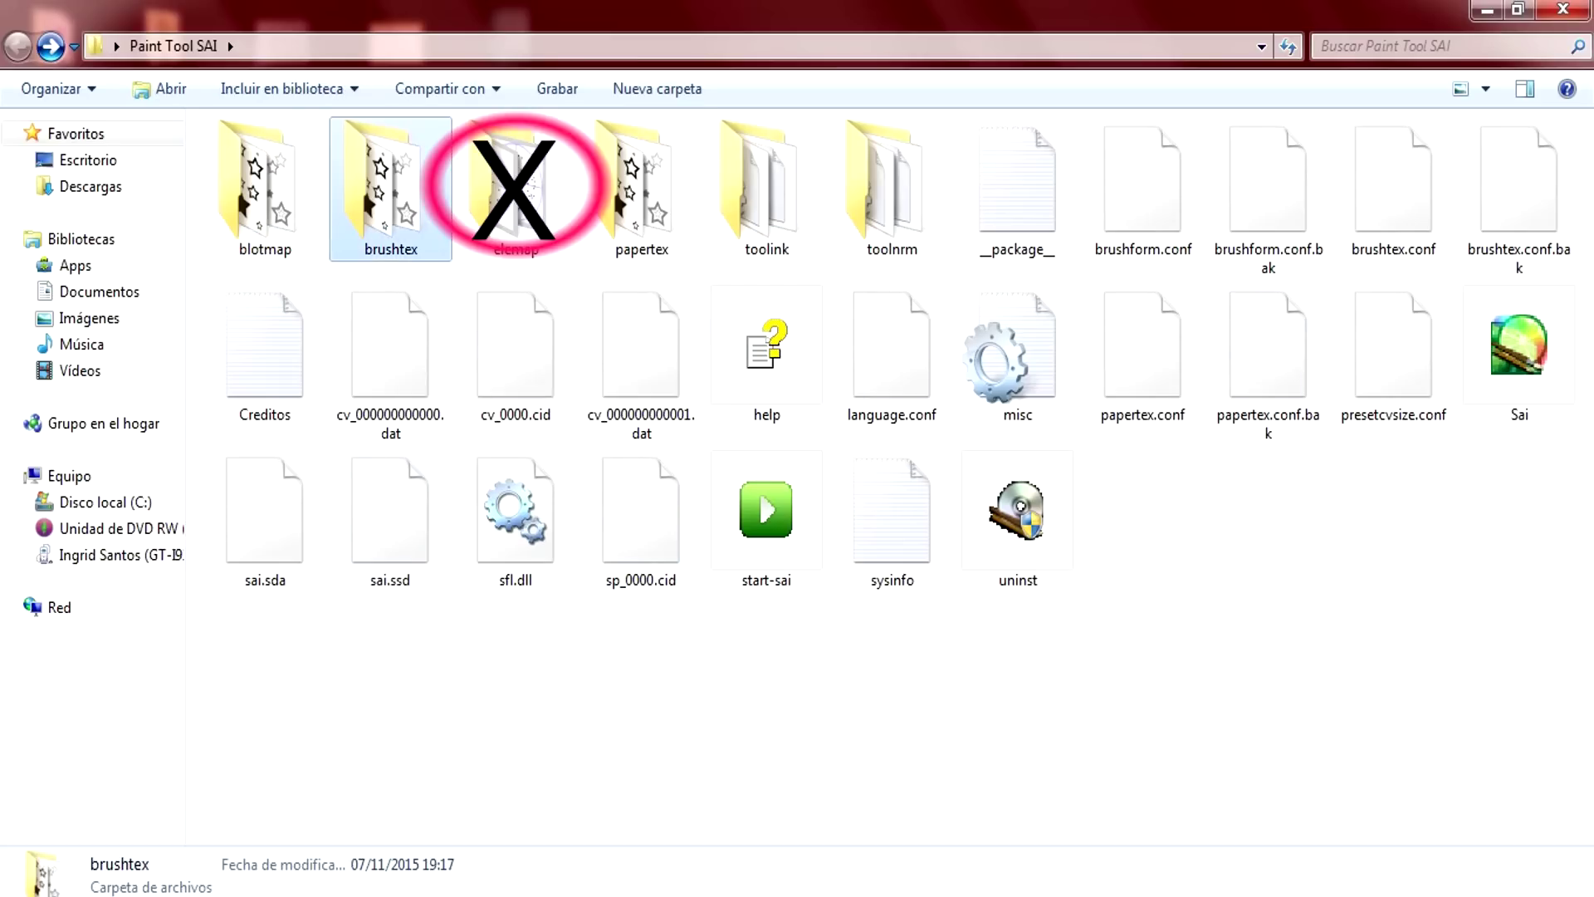
key("Right")
key("Right")
key("Home")
key("Right")
key("Right")
key("Right")
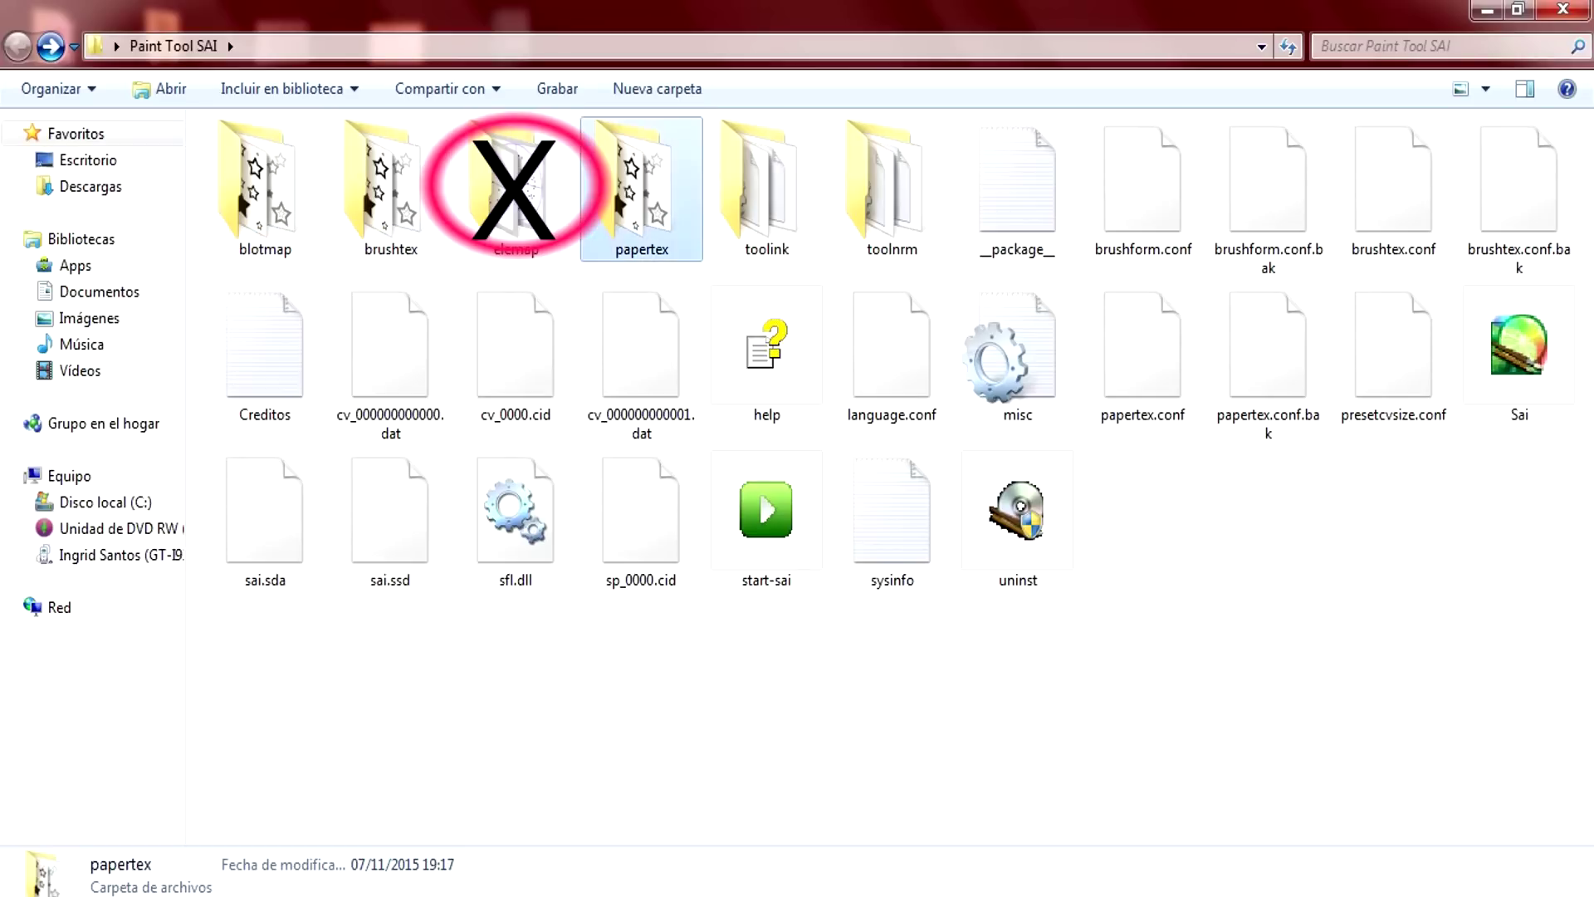
key("Left")
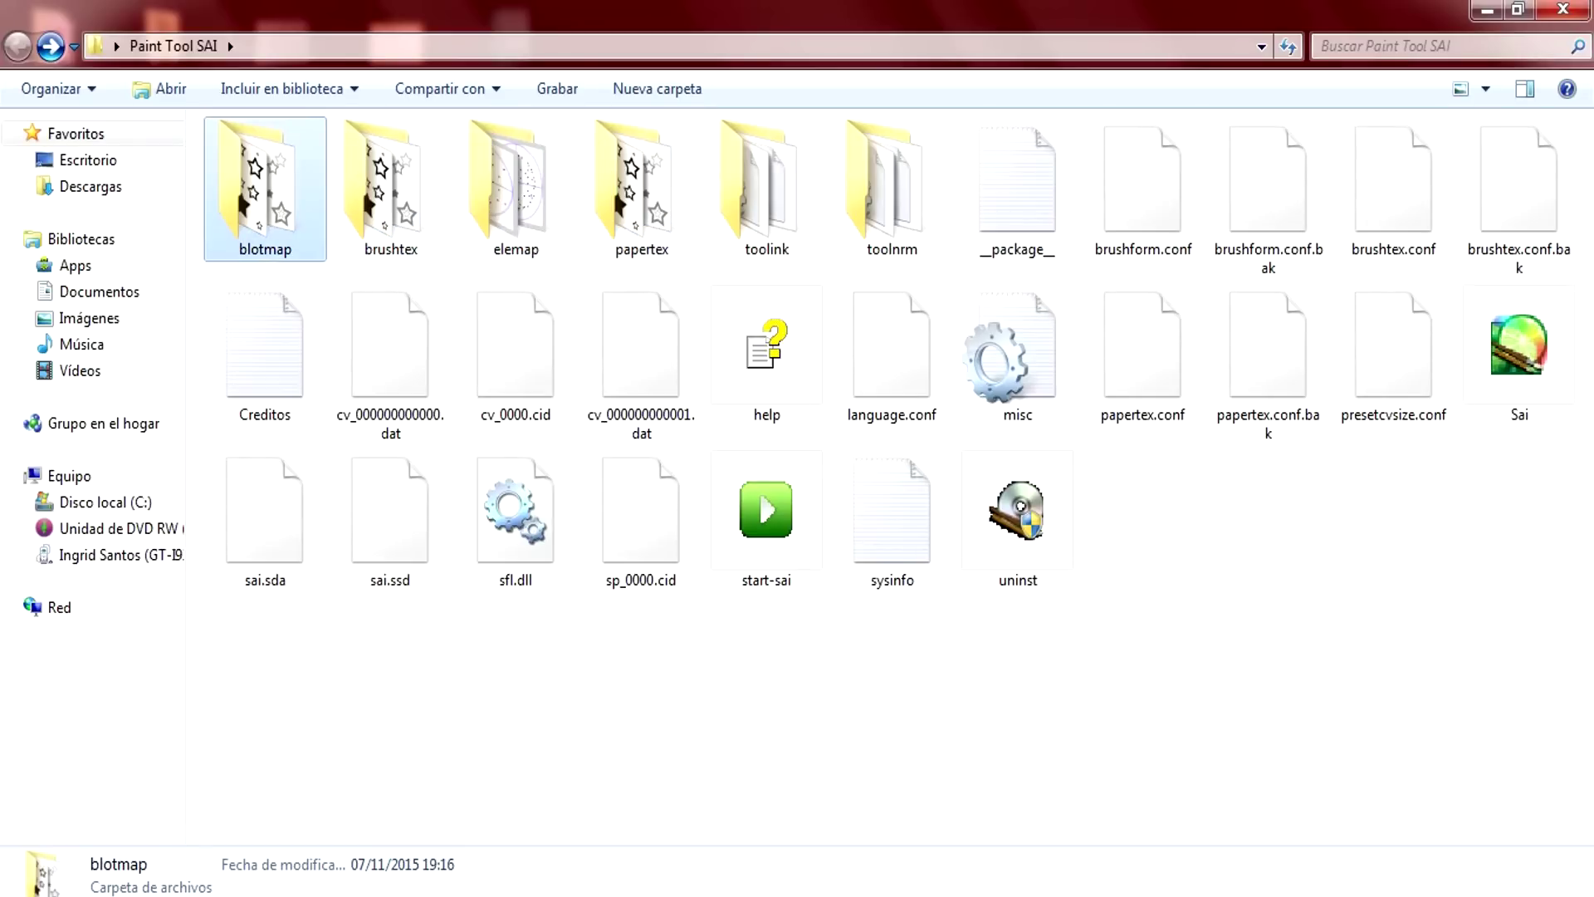
Paste Roses01–03 into the blotmap folder, replacing the existing files.
double_click(283, 182)
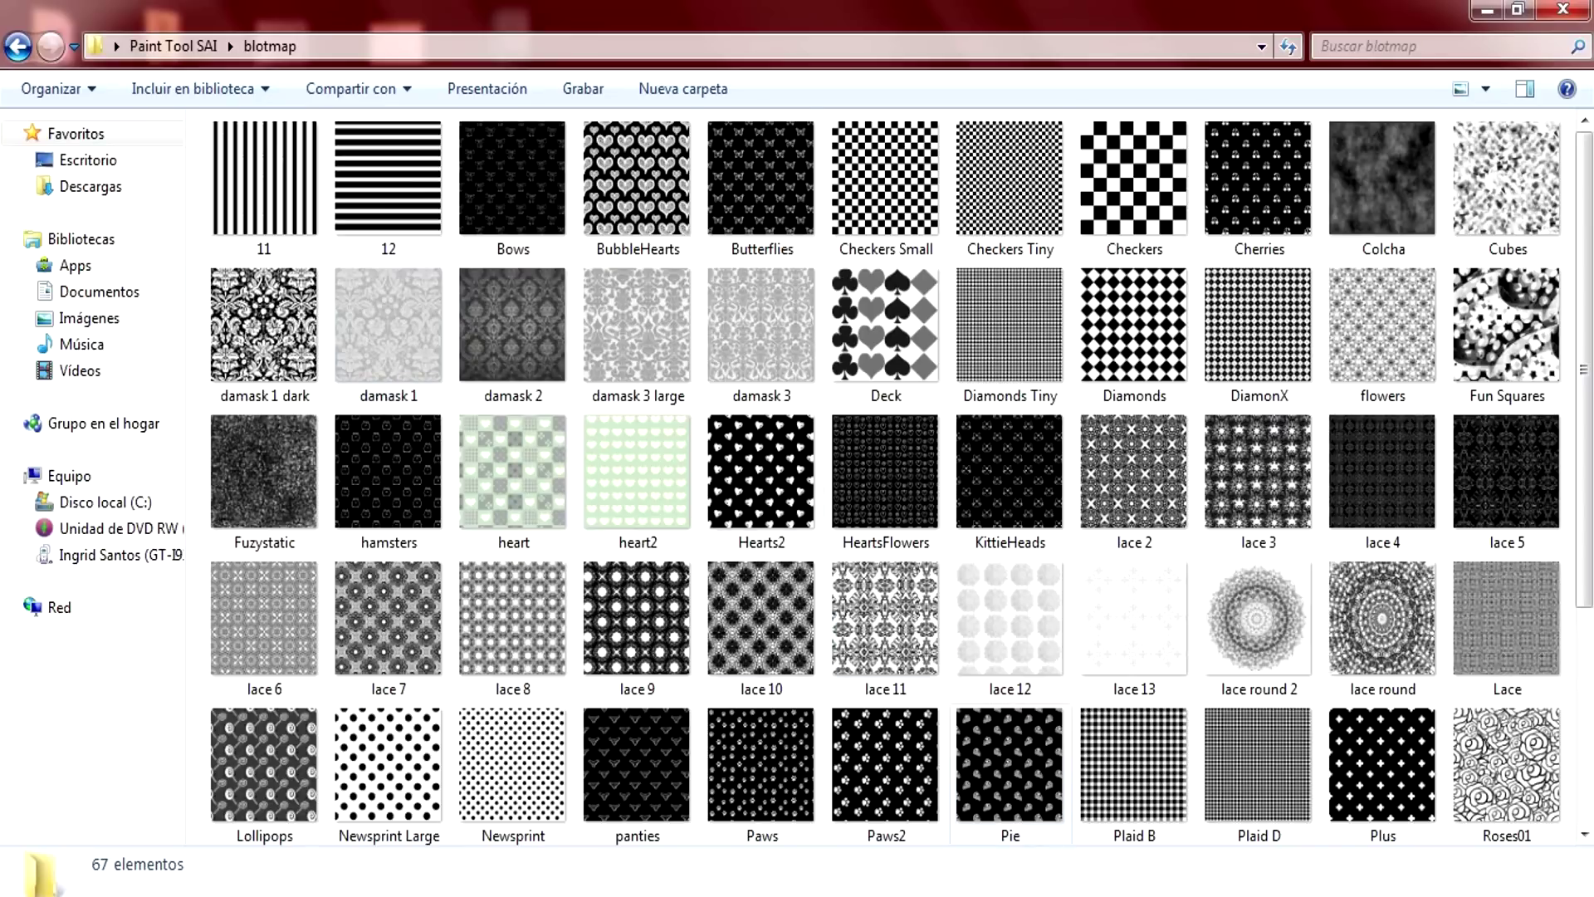
scroll(888, 473, "down", 3)
right_click(1124, 343)
left_click(1146, 549)
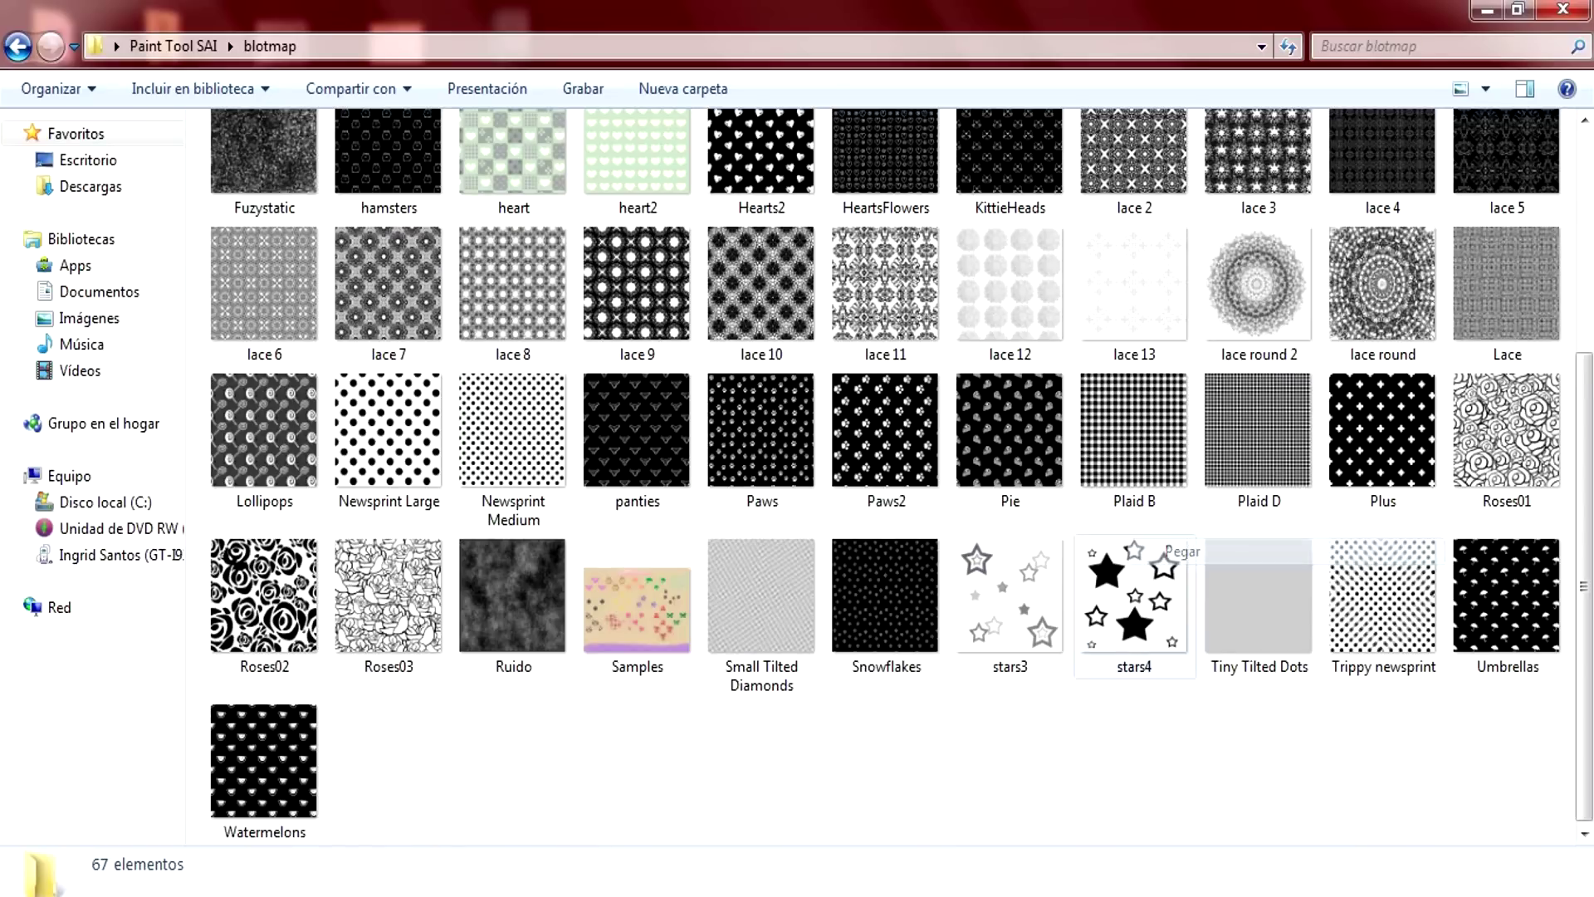
left_click(559, 728)
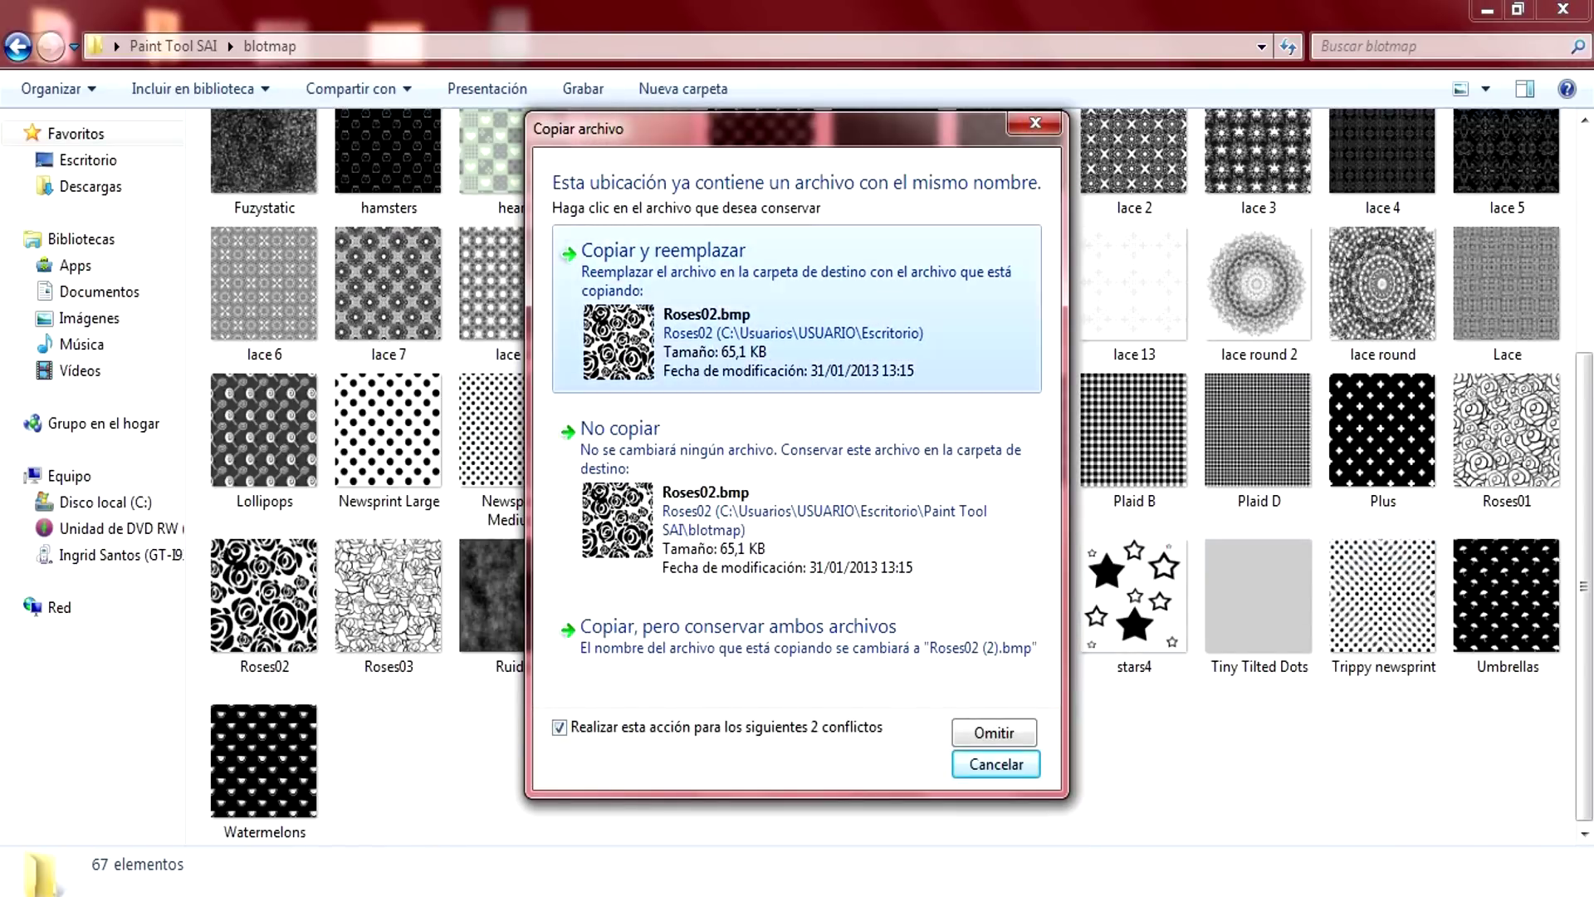
left_click(647, 249)
Return to the Paint Tool SAI folder and open the brushtex folder.
left_click(18, 45)
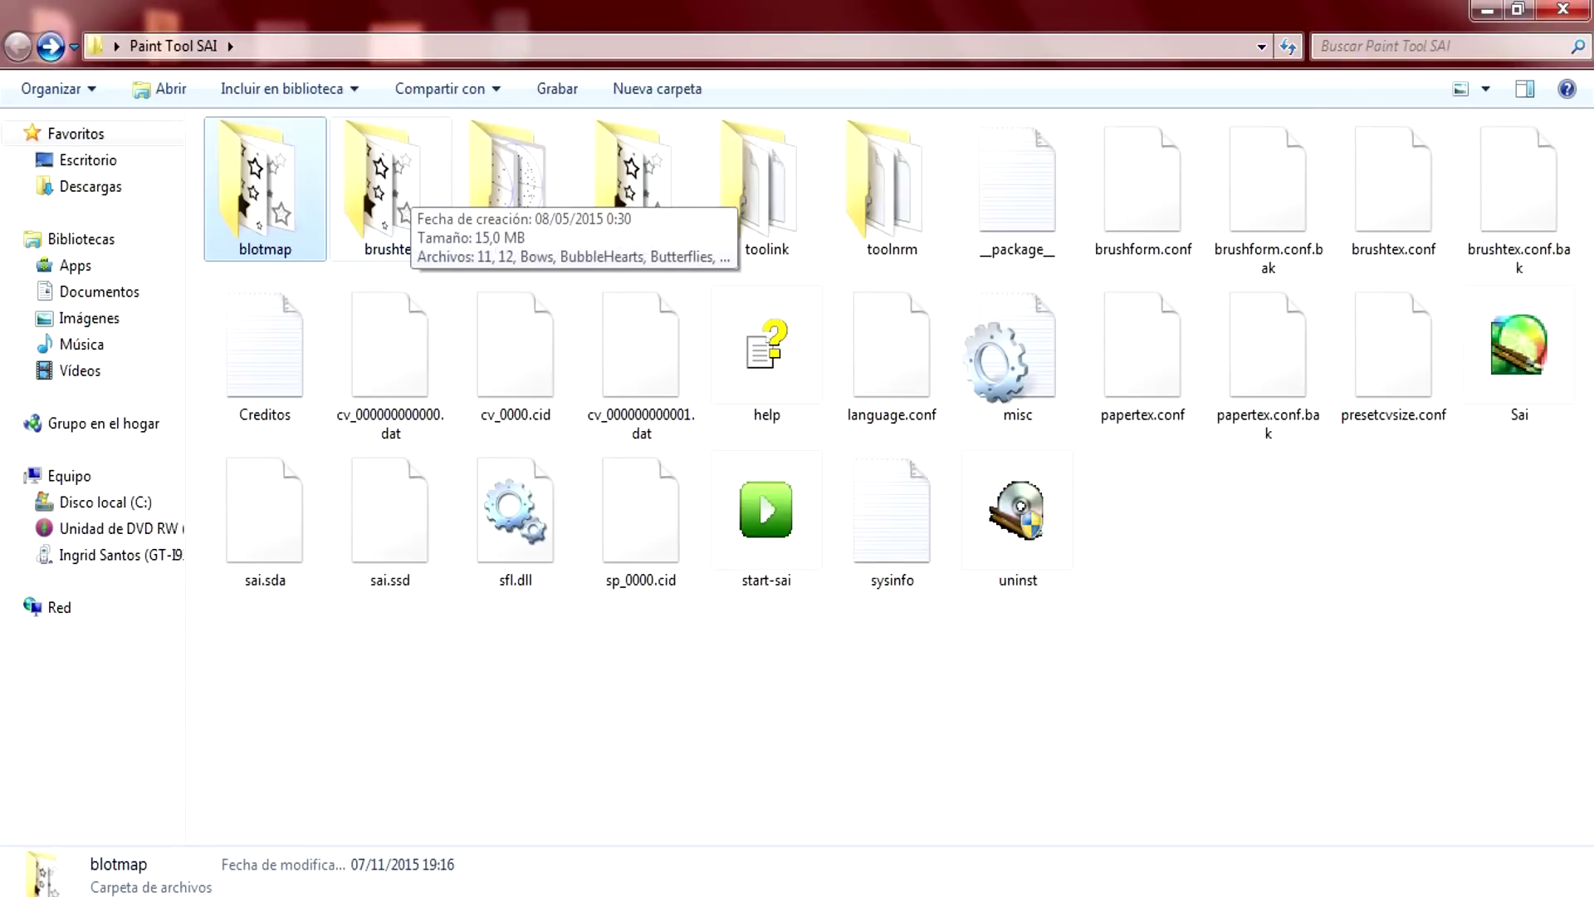
double_click(390, 187)
scroll(822, 573, "down", 3)
right_click(856, 737)
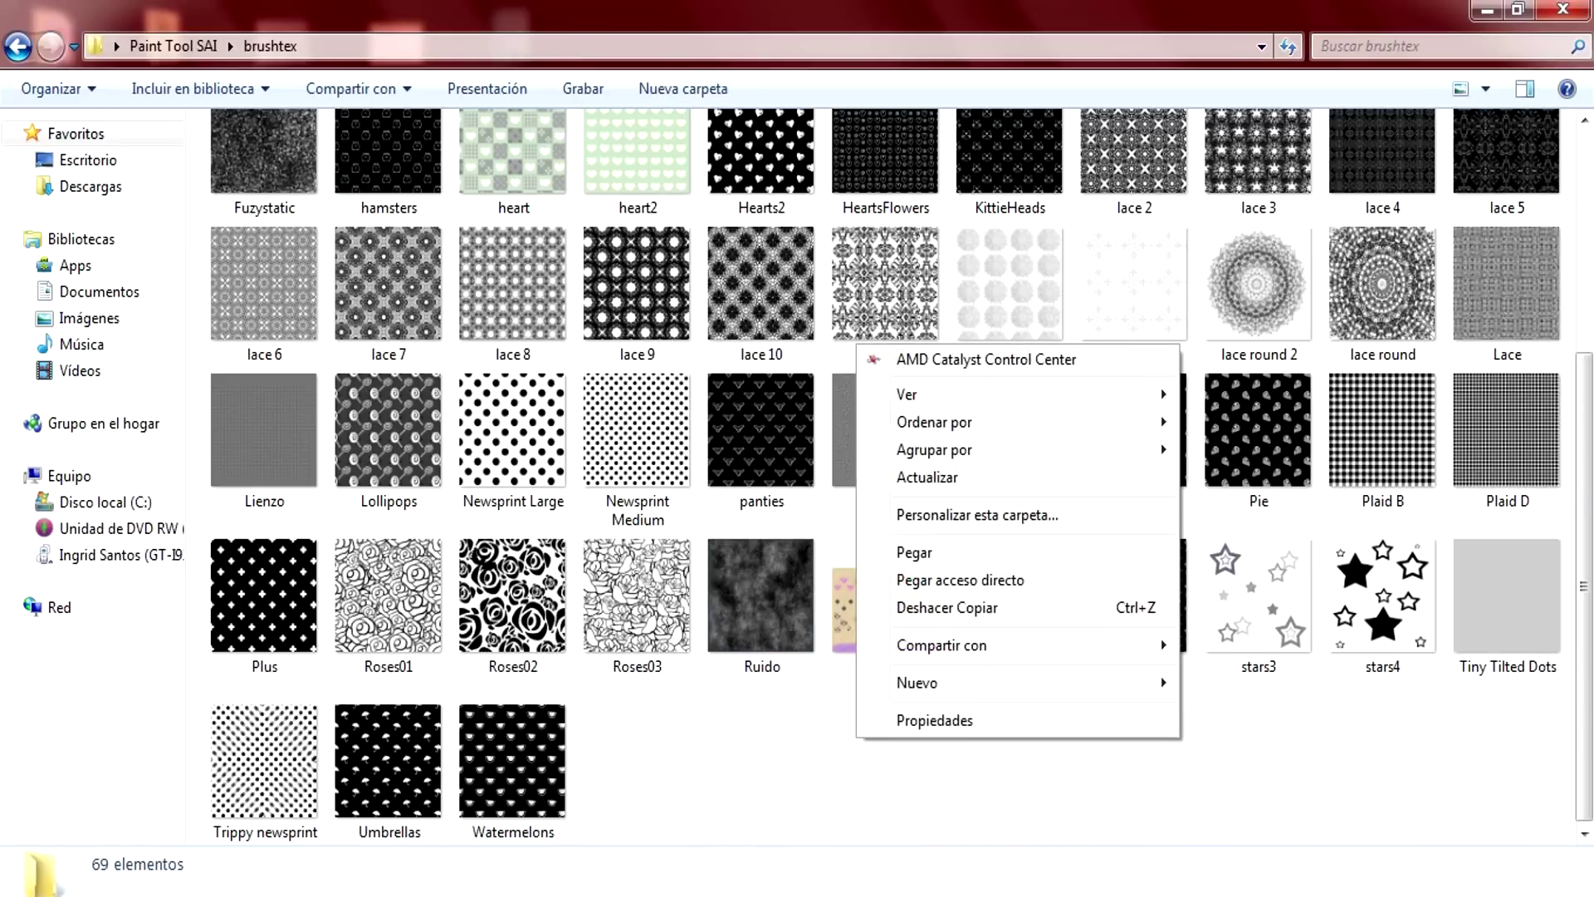
Paste Roses01–03 into brushtex, resolving the Roses02 and Roses03 name conflicts.
left_click(914, 552)
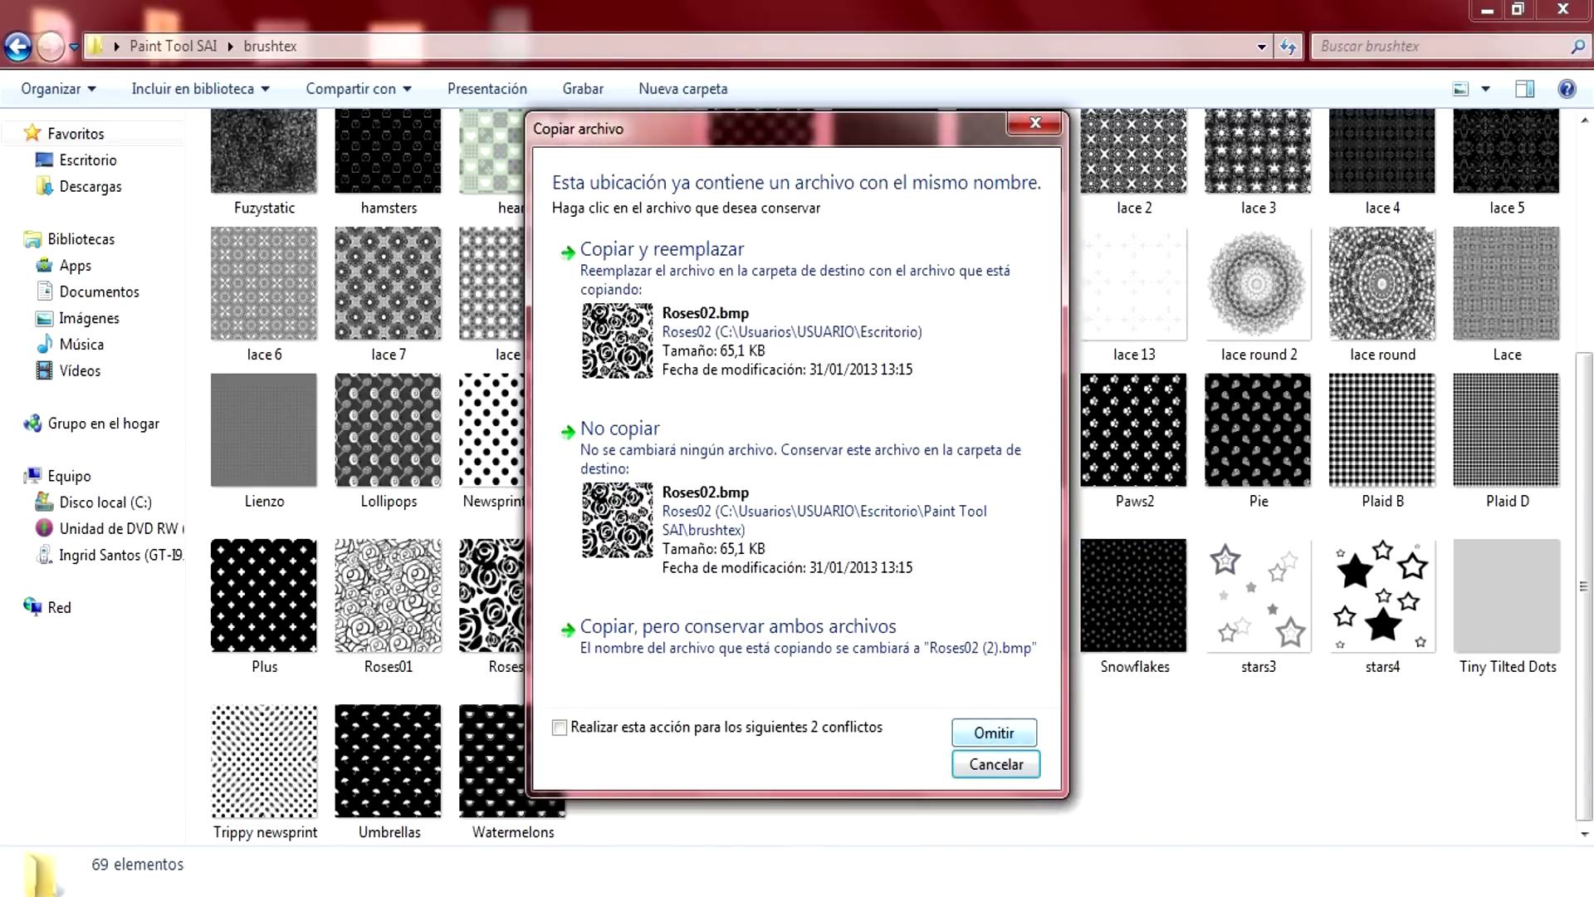
left_click(994, 732)
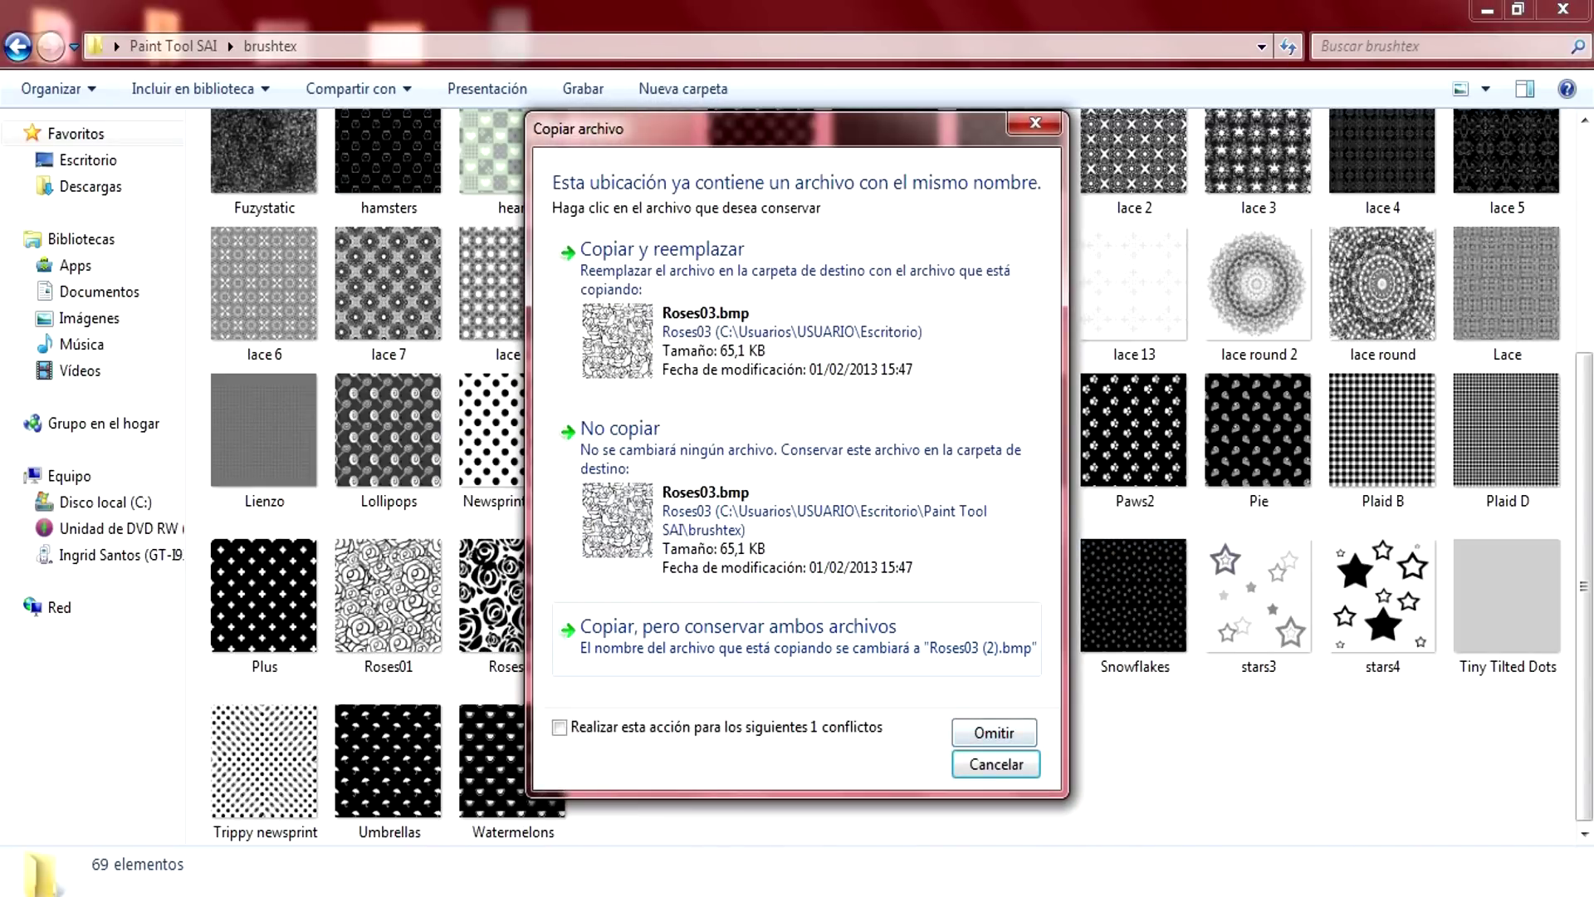
left_click(560, 727)
left_click(662, 249)
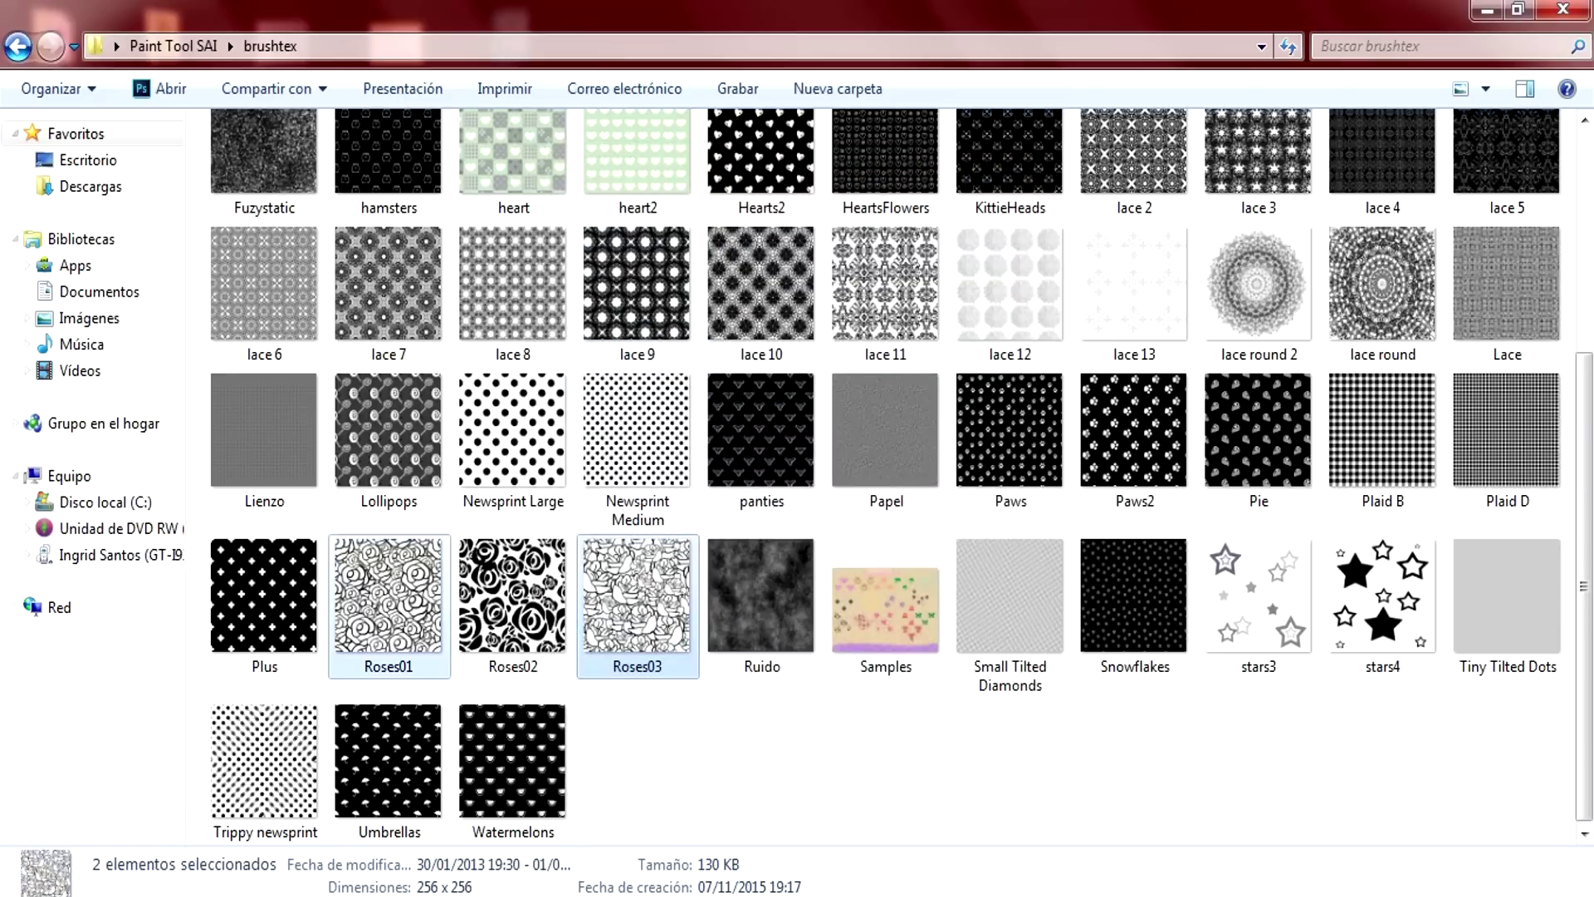
left_click(18, 46)
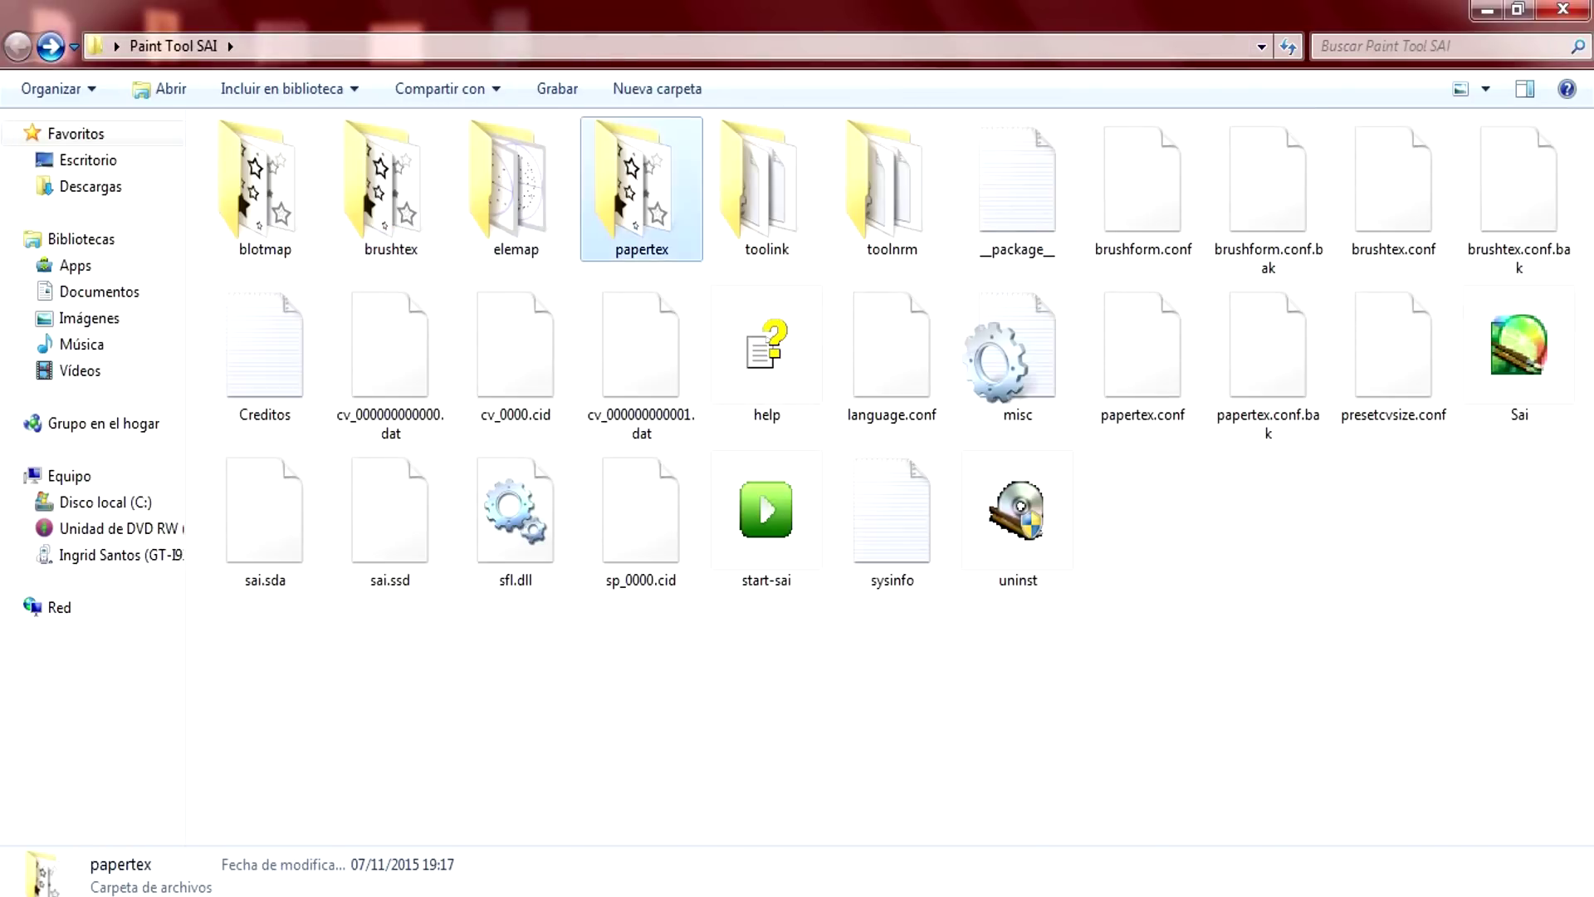
Paste the rose textures into papertex, replacing existing copies, then return to SAI.
double_click(641, 191)
scroll(1022, 375, "down", 3)
right_click(1023, 375)
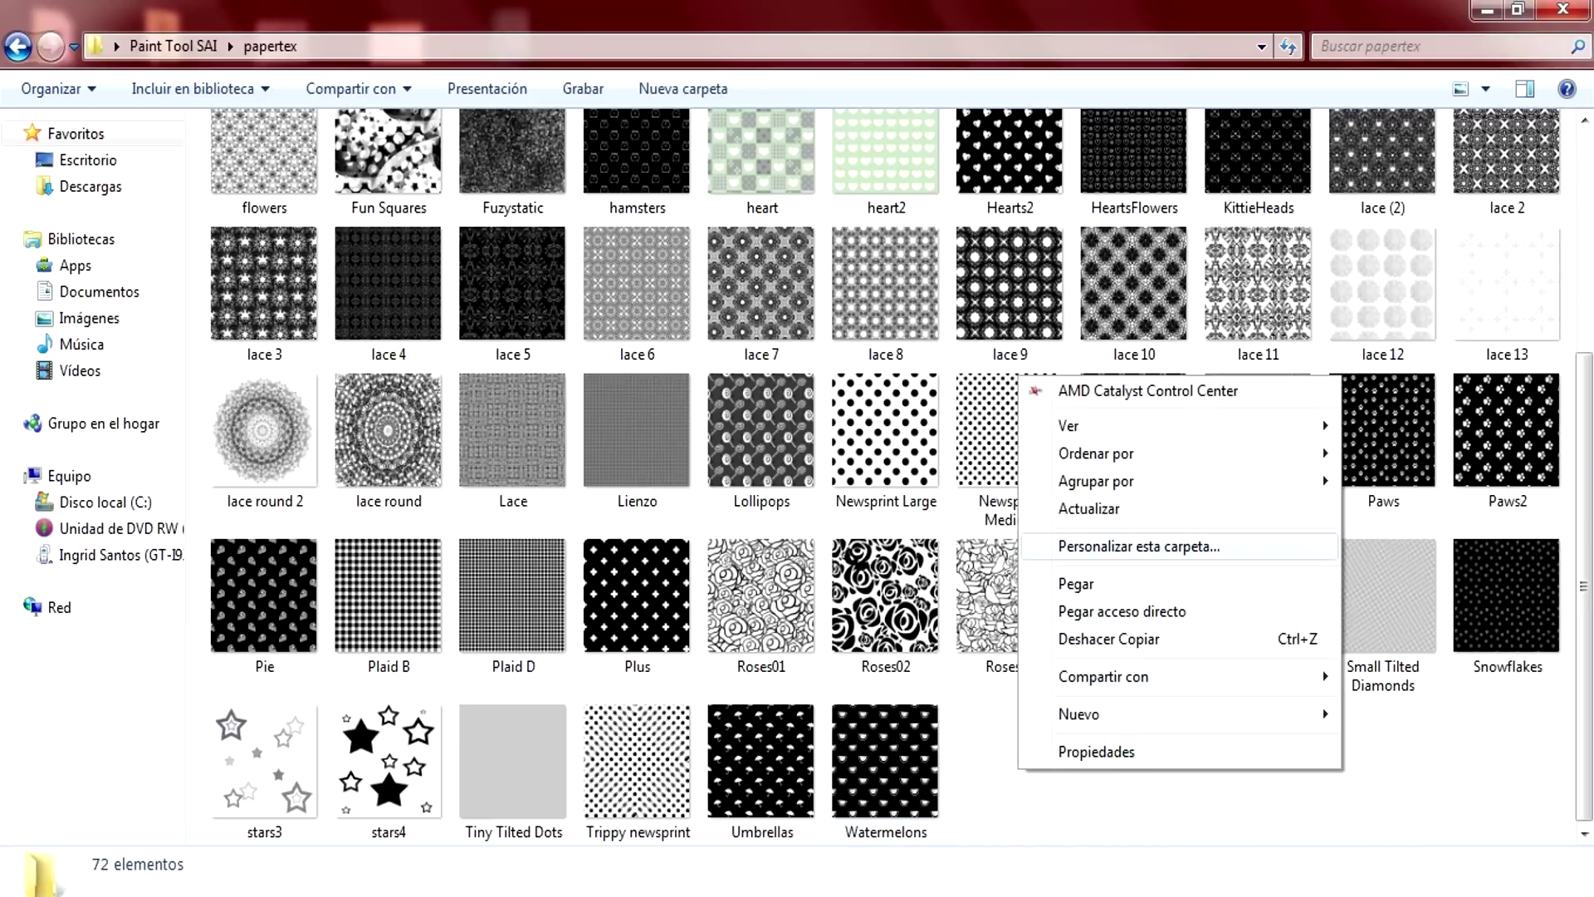
left_click(1077, 583)
left_click(558, 728)
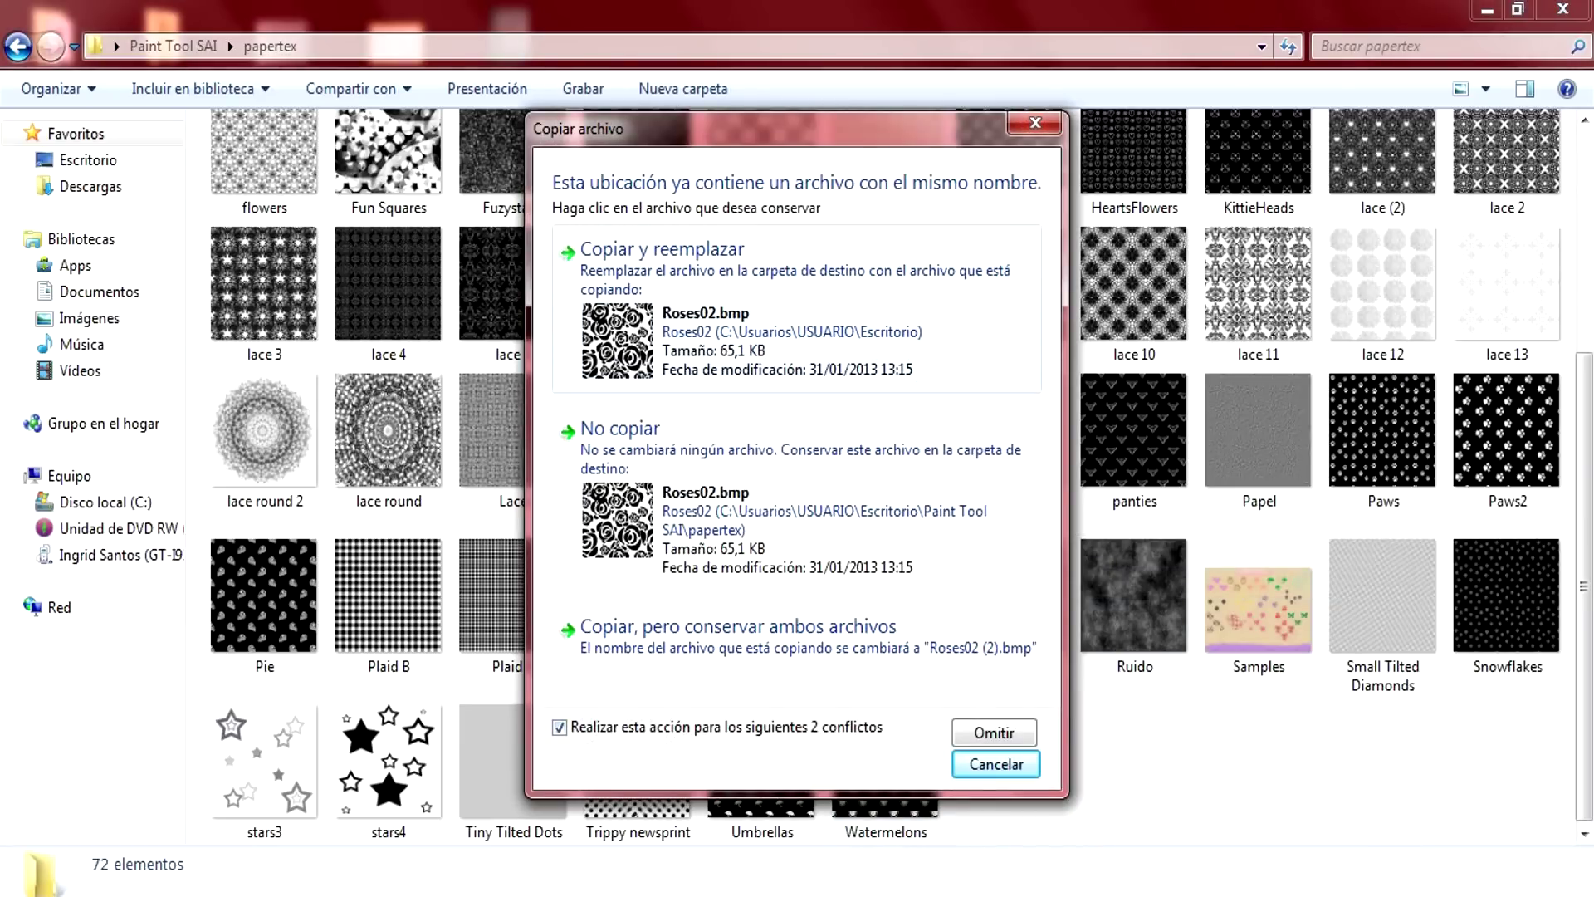
left_click(661, 249)
left_click(18, 47)
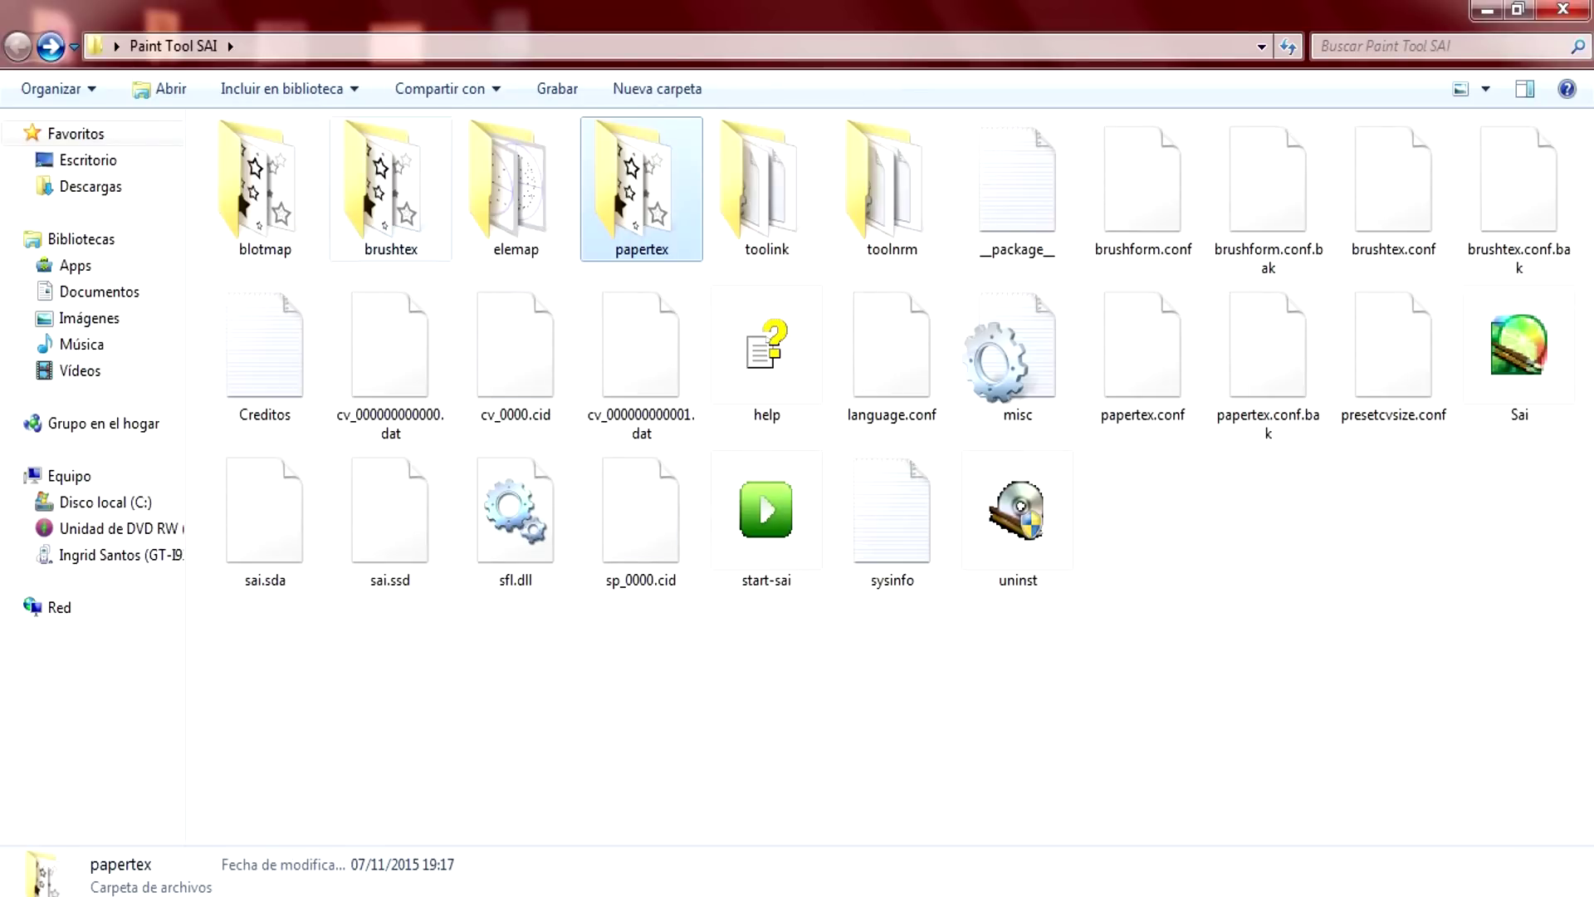
key("alt+Tab")
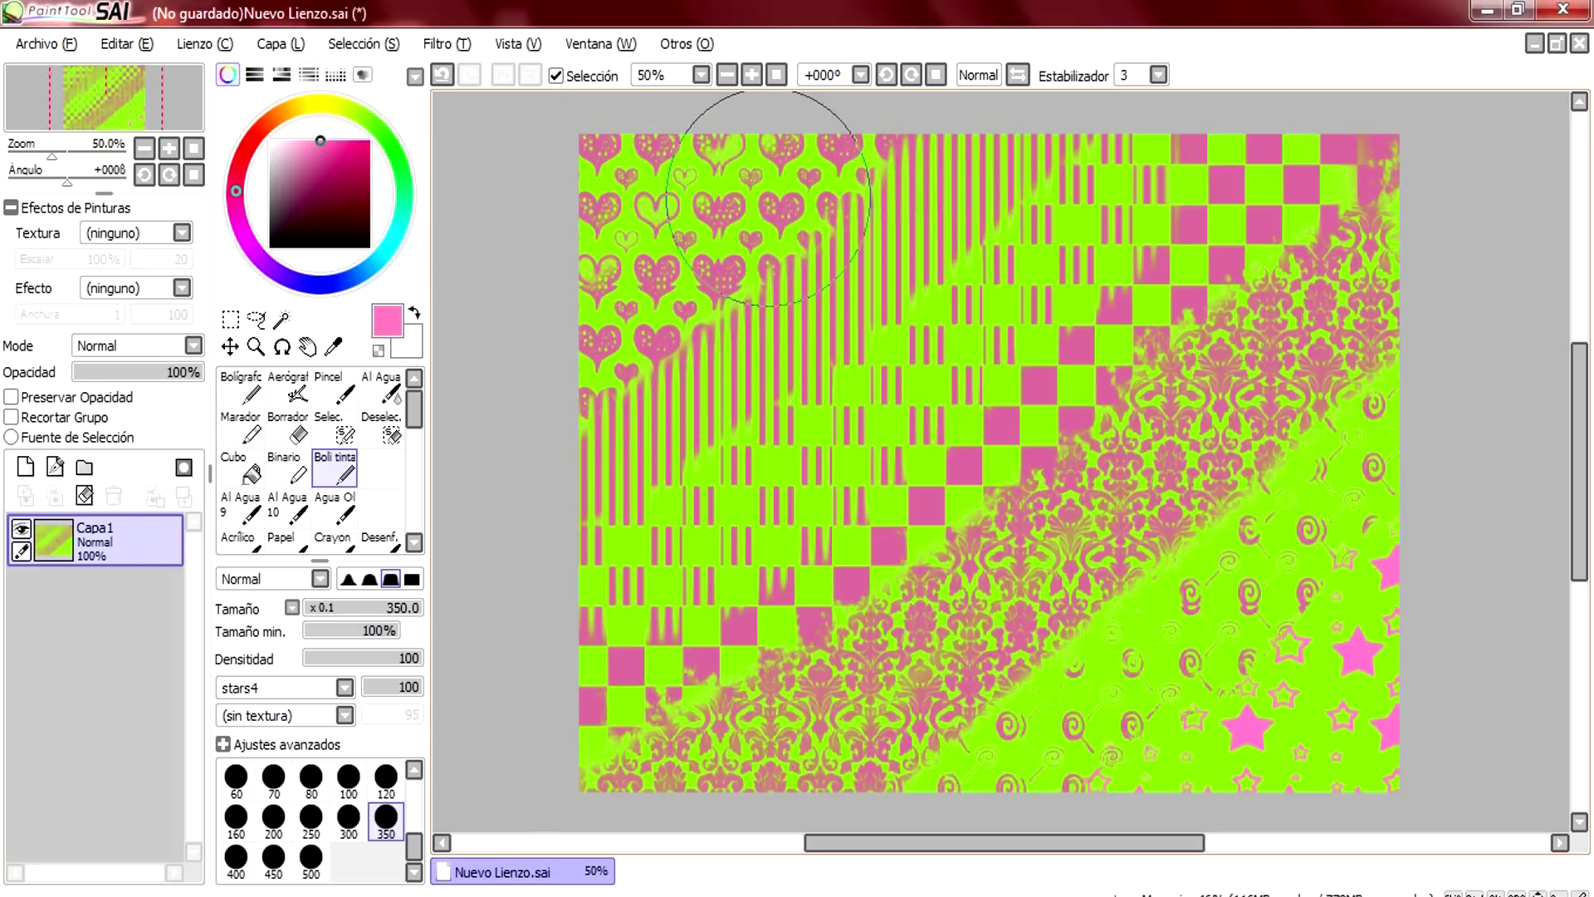
Close SAI without saving the current canvas.
left_click(1563, 9)
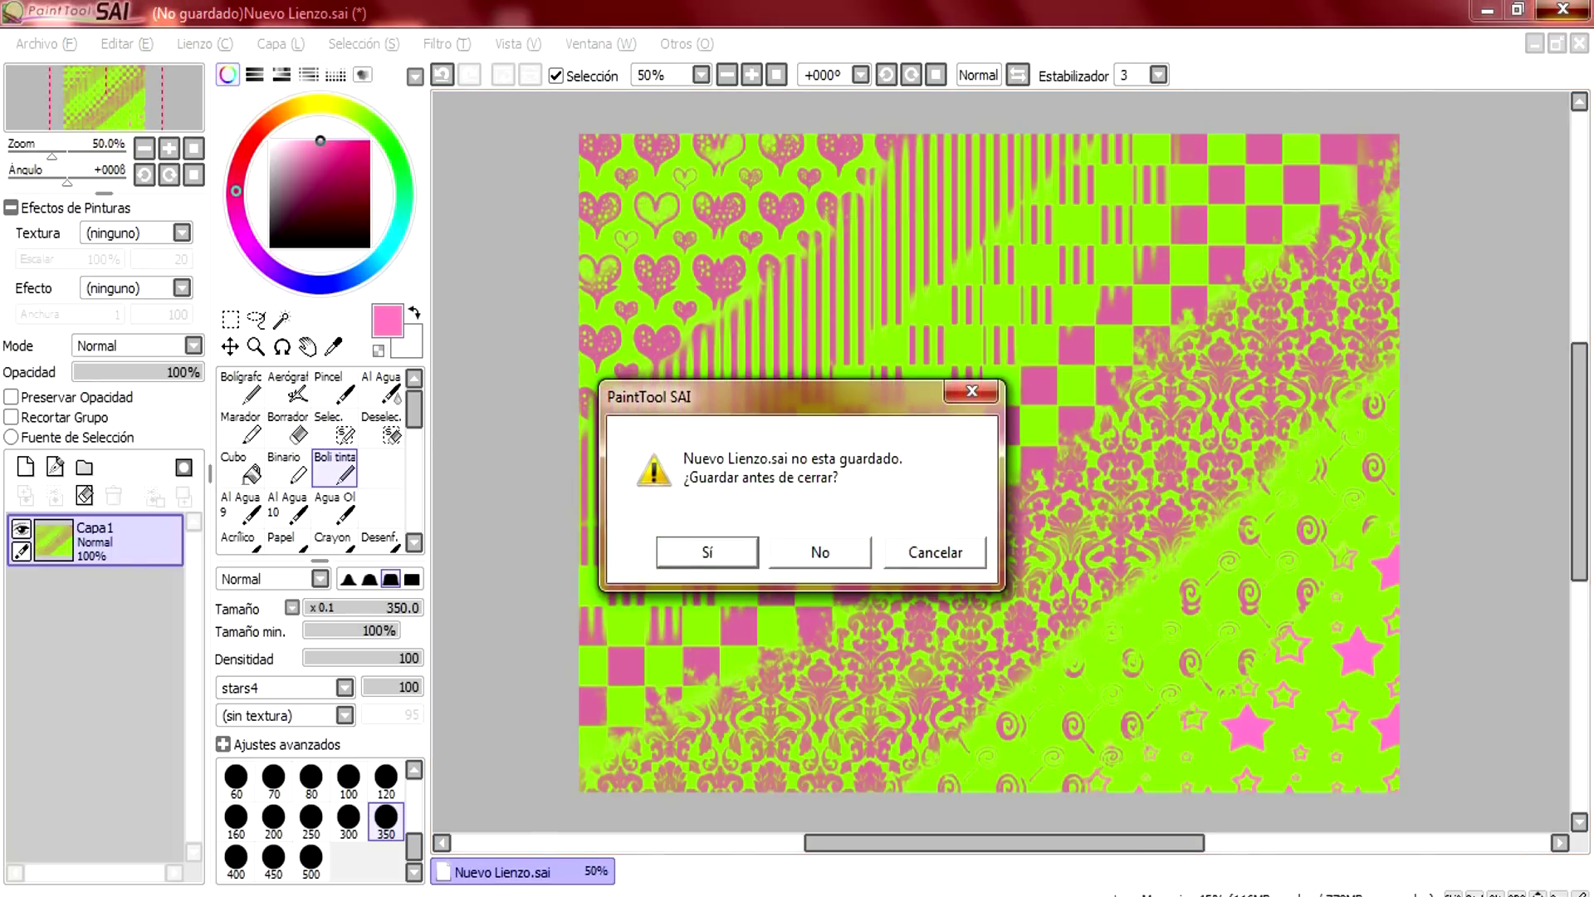
key("Tab")
key("Return")
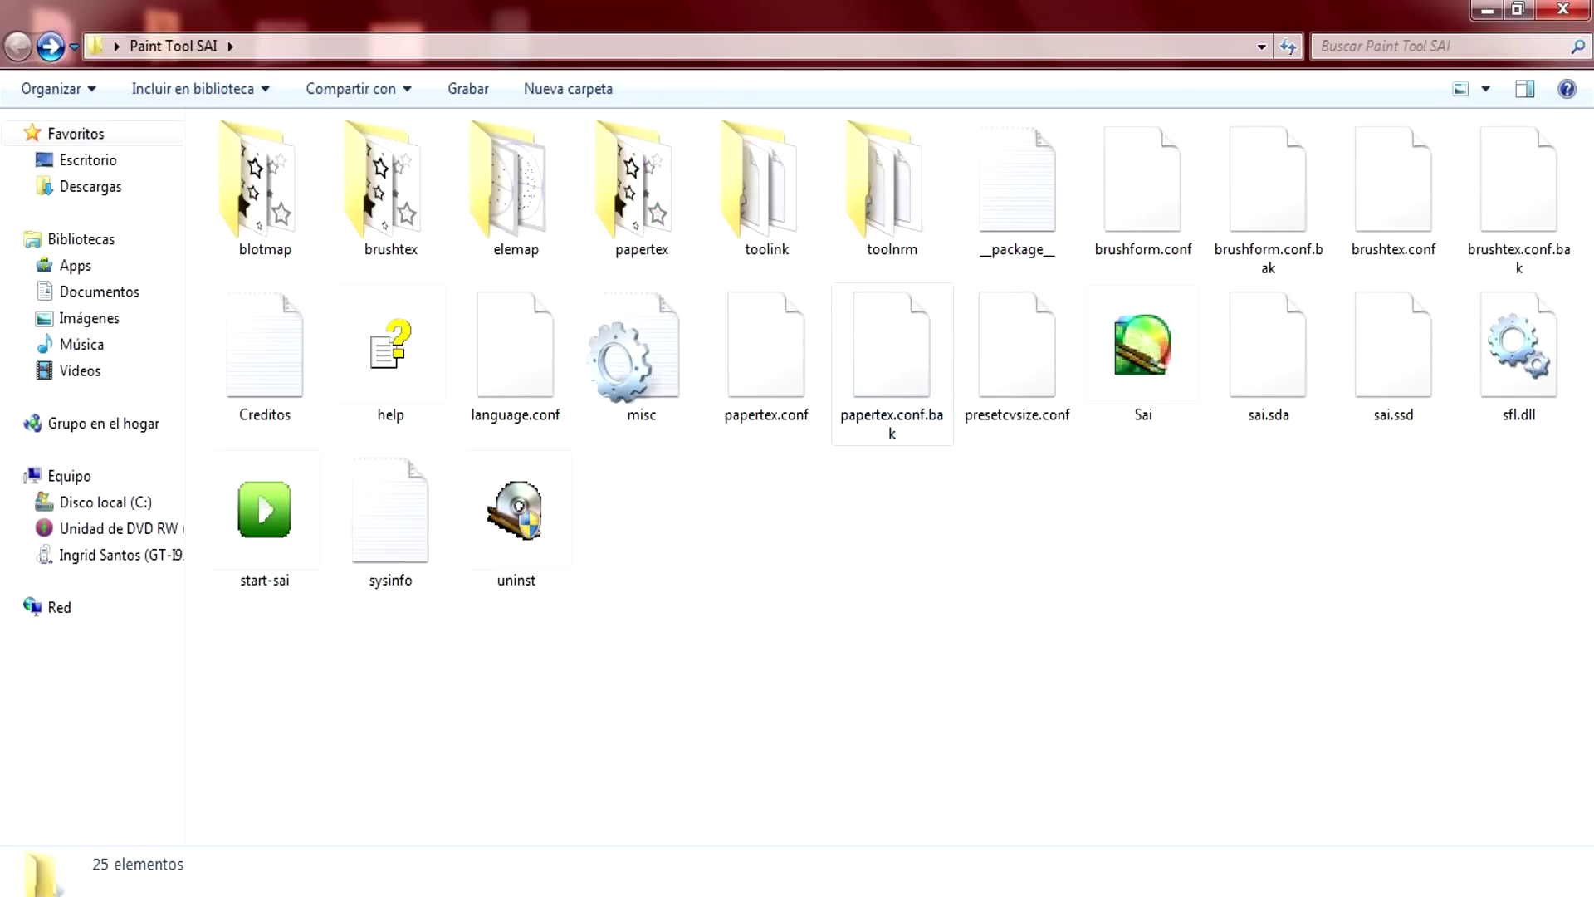
Launch start-sai from the Paint Tool SAI folder, accepting the security warning.
key("Right")
key("Right")
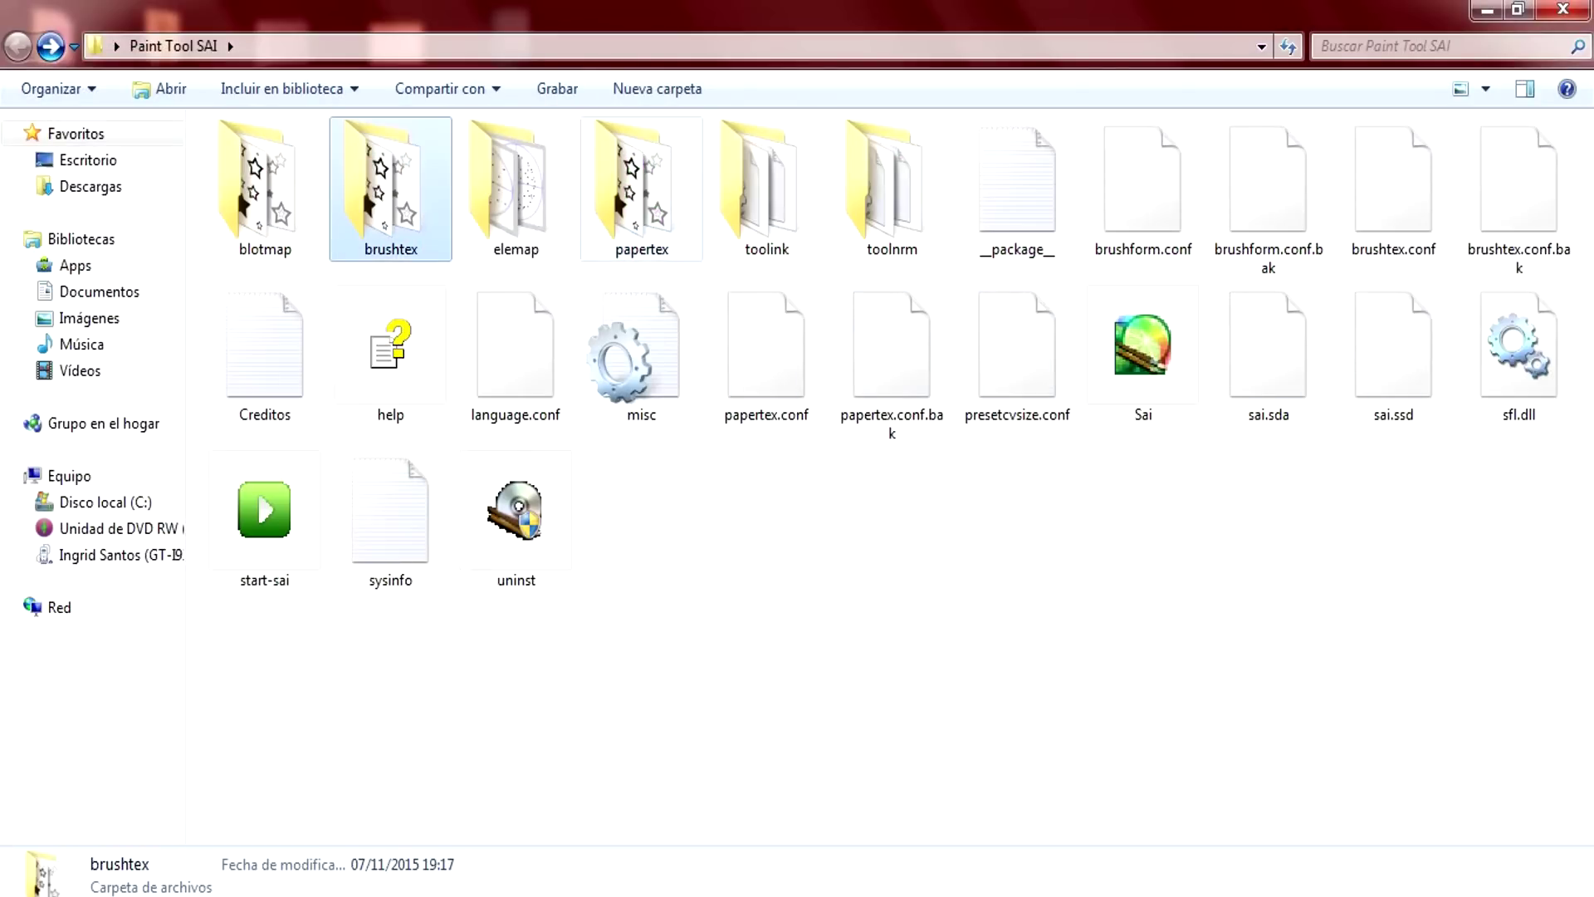
key("Right")
key("Right")
key("ctrl+space")
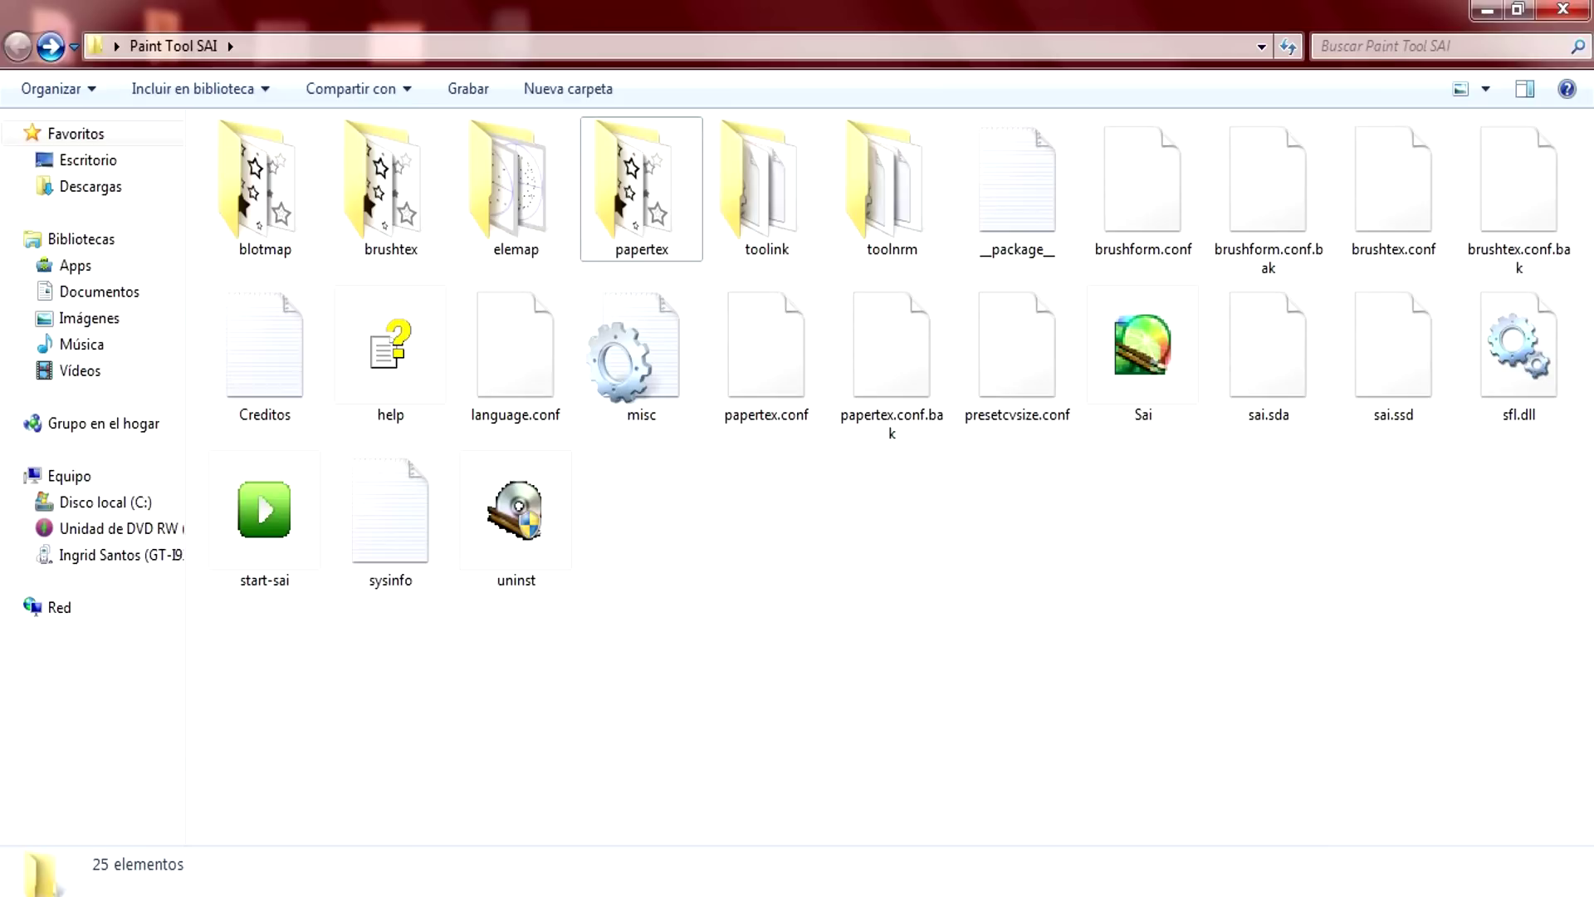
type("st")
key("Return")
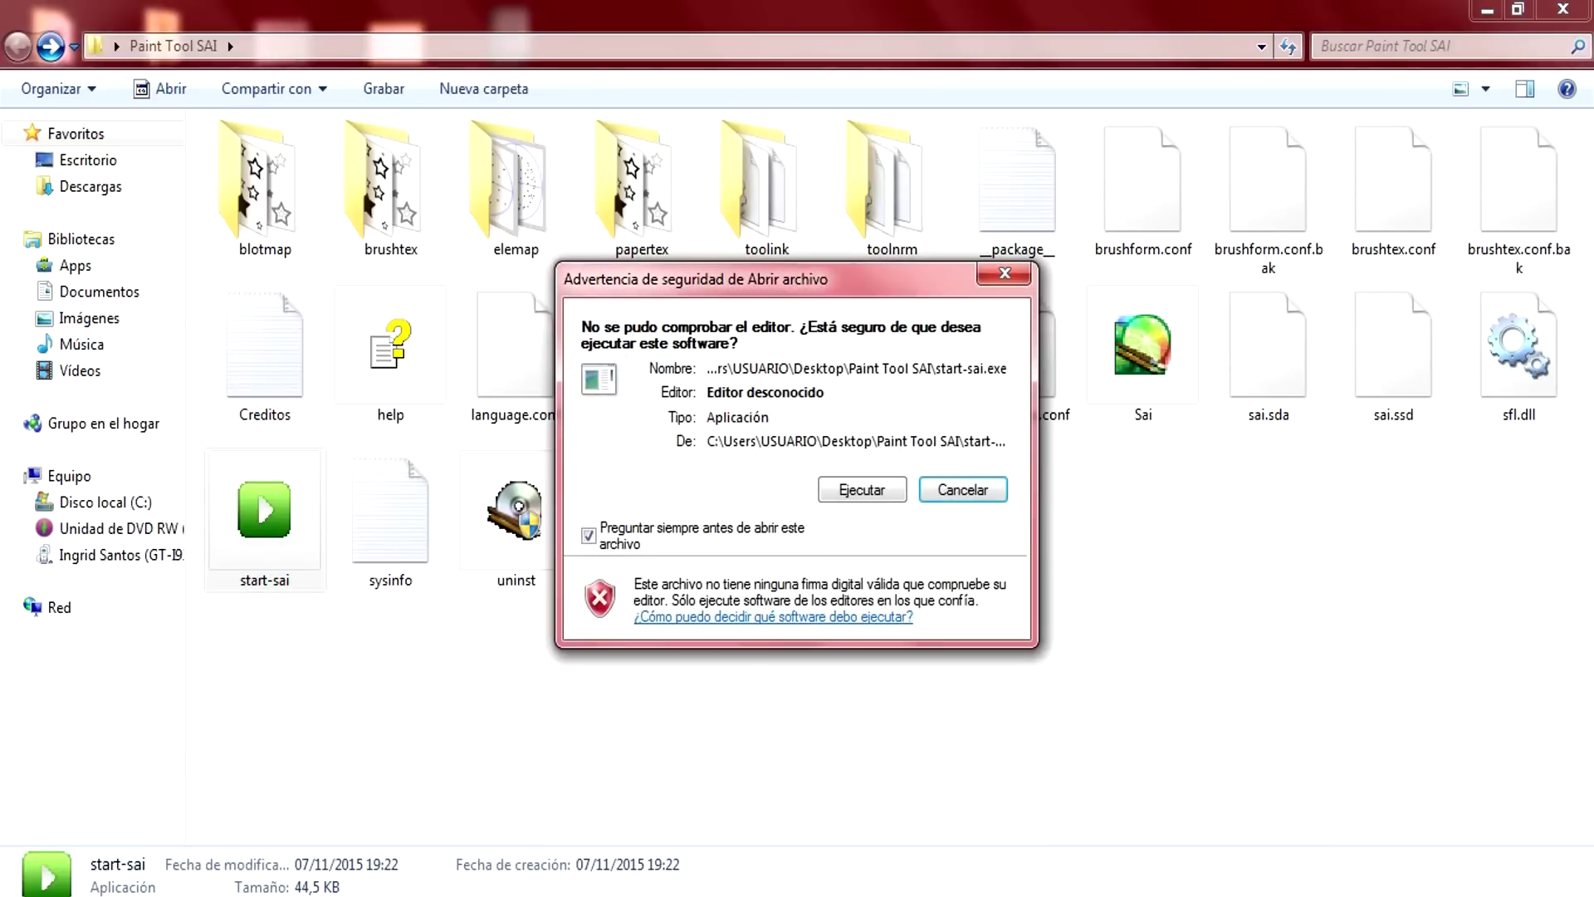
key("alt+e")
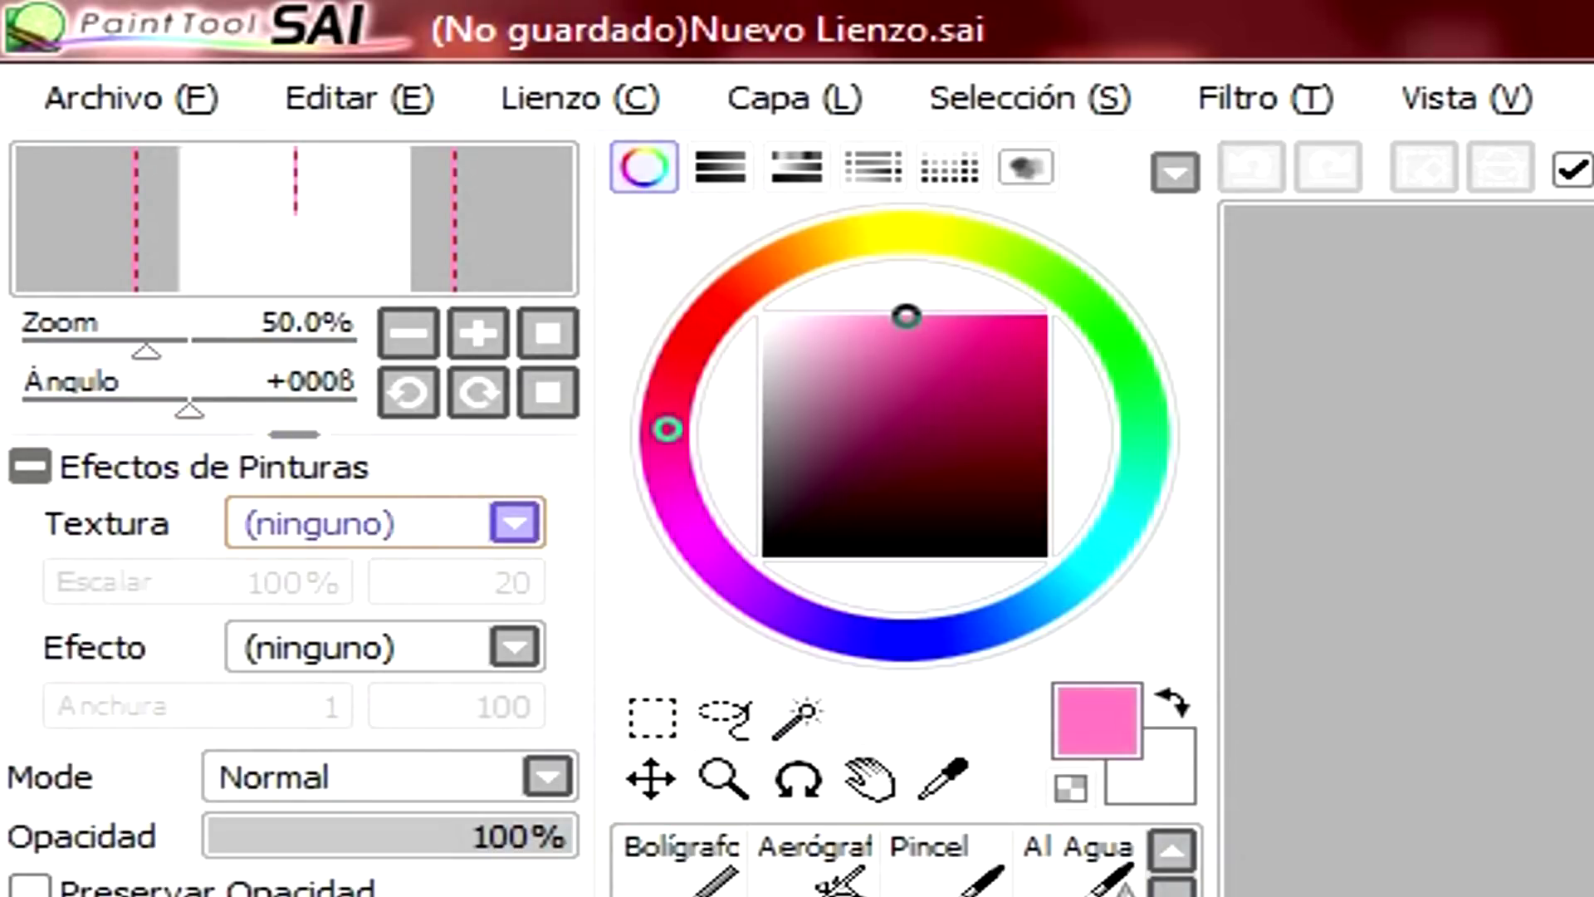
Set the paper texture to Roses01 and bucket-fill the canvas in textured pink.
left_click(515, 523)
scroll(125, 650, "down", 1)
scroll(124, 650, "down", 1)
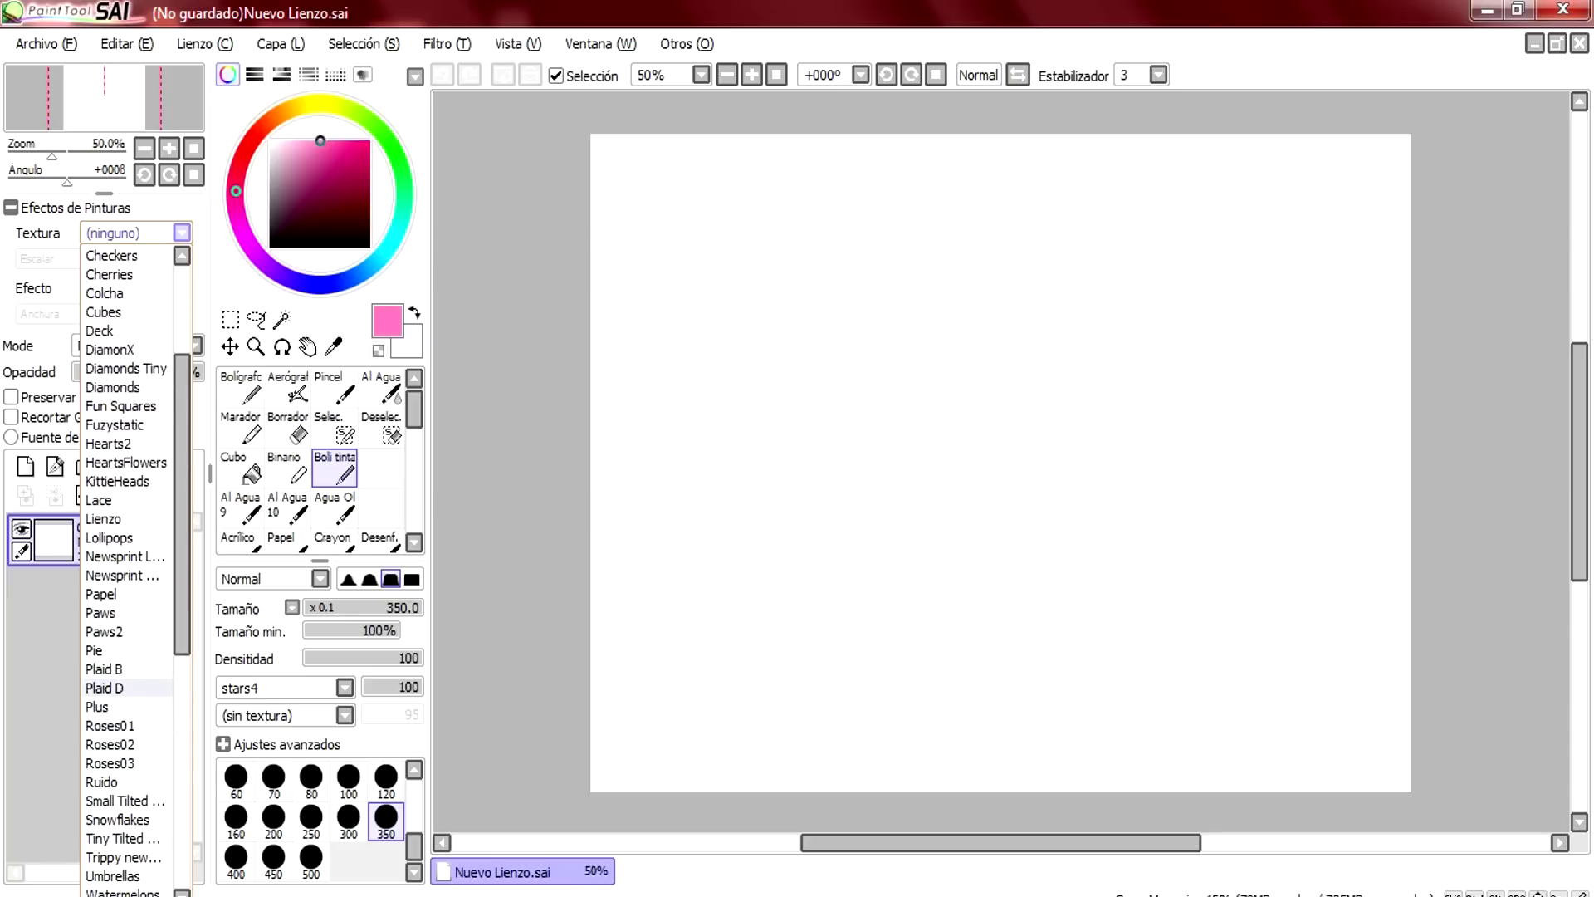
scroll(125, 650, "down", 2)
scroll(125, 650, "down", 2)
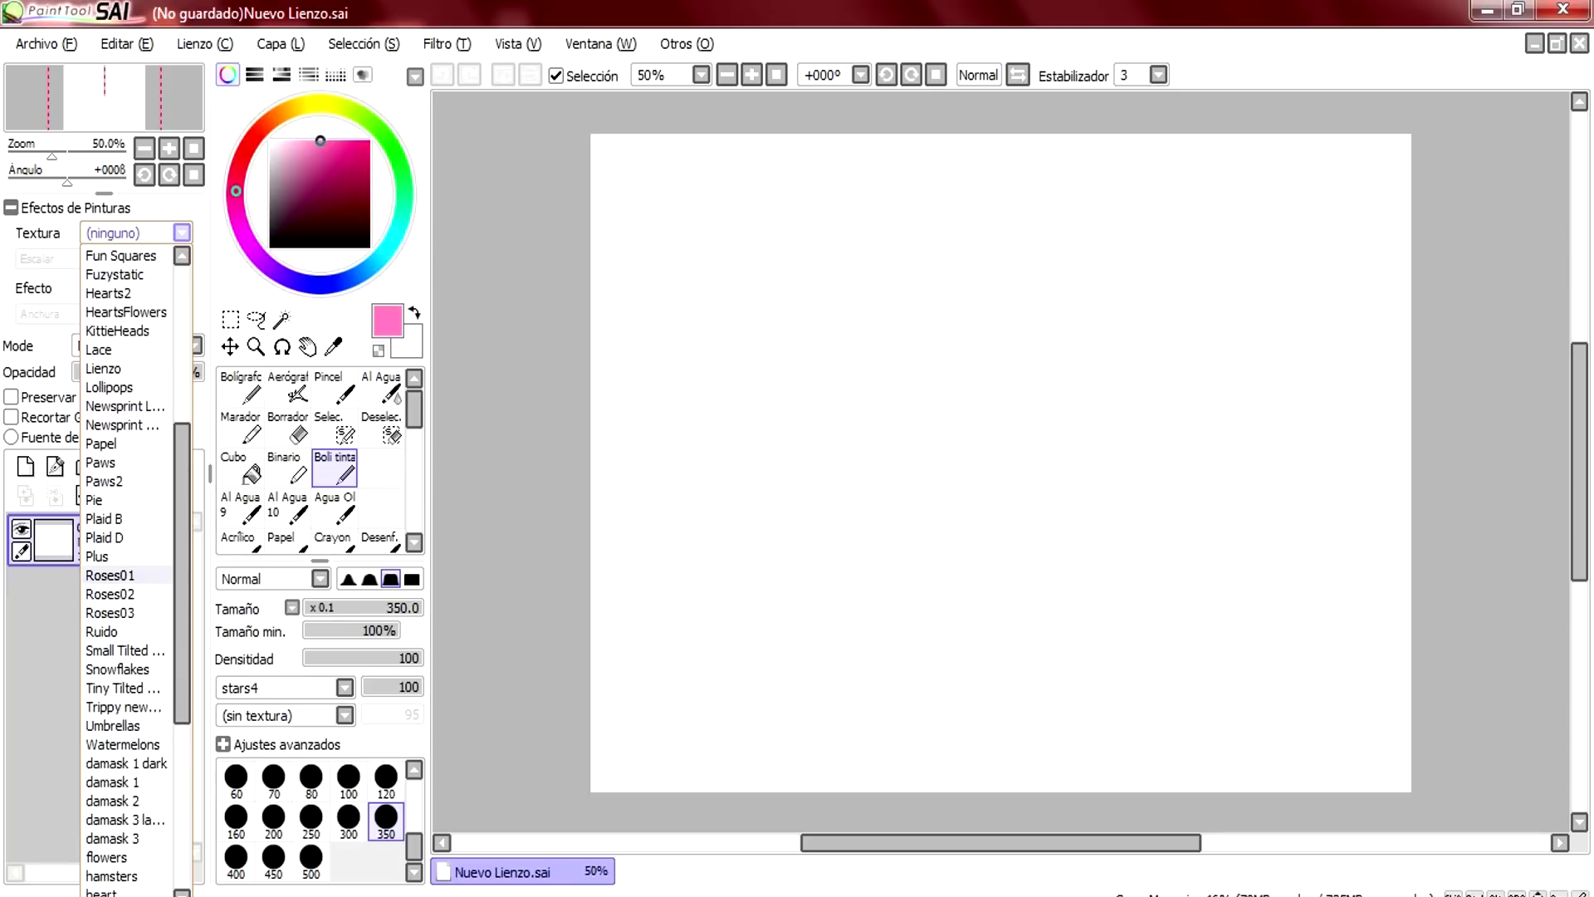
left_click(110, 575)
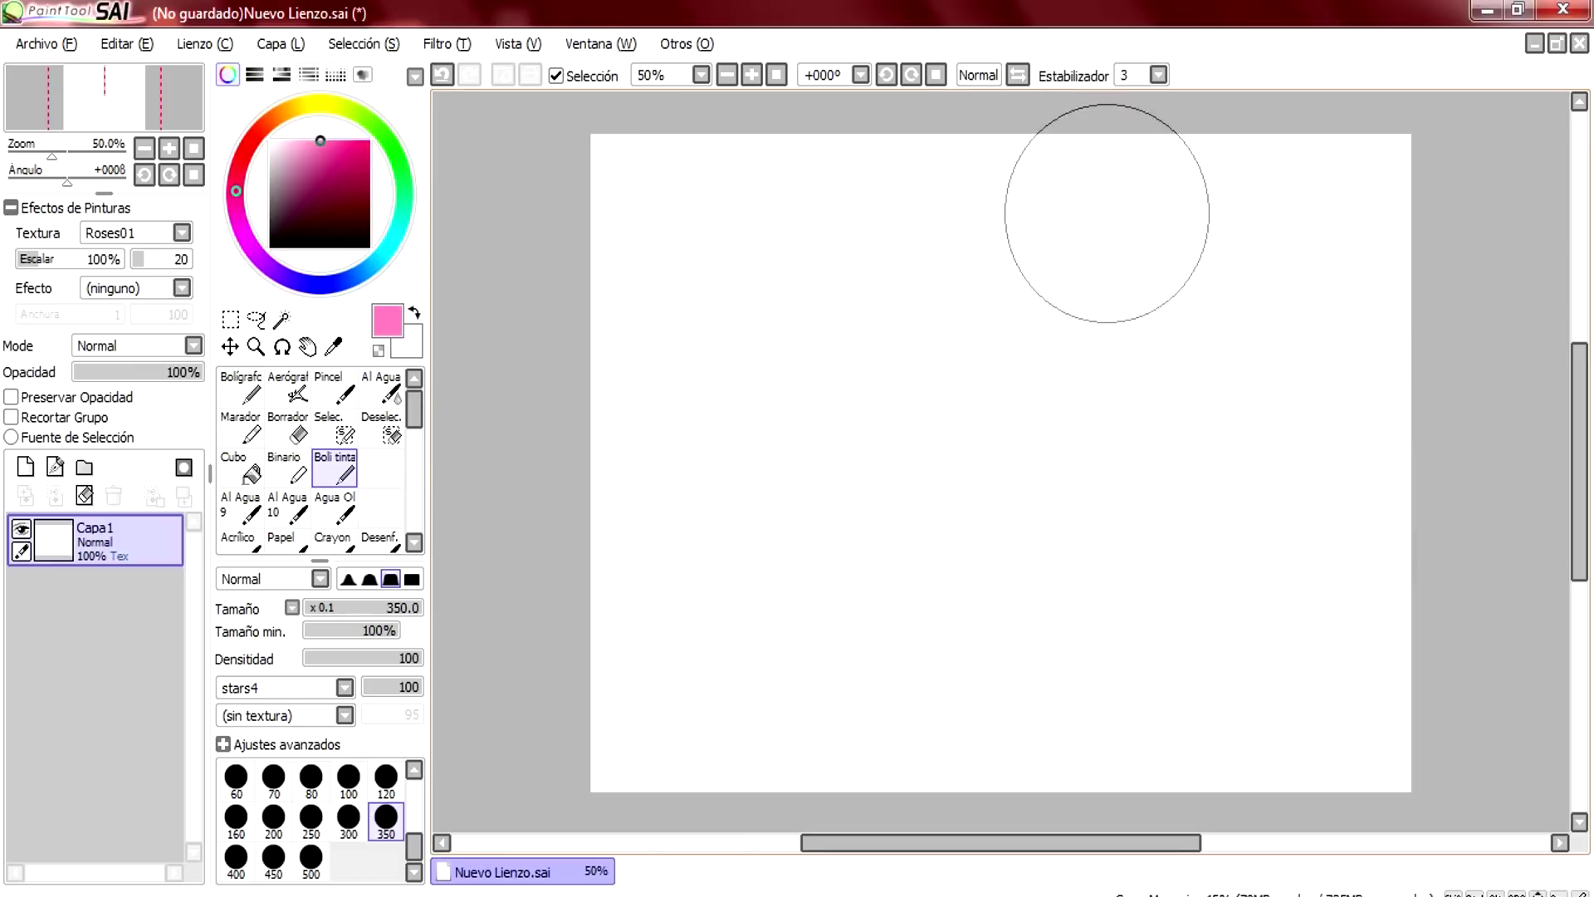
left_click(241, 470)
left_click(830, 415)
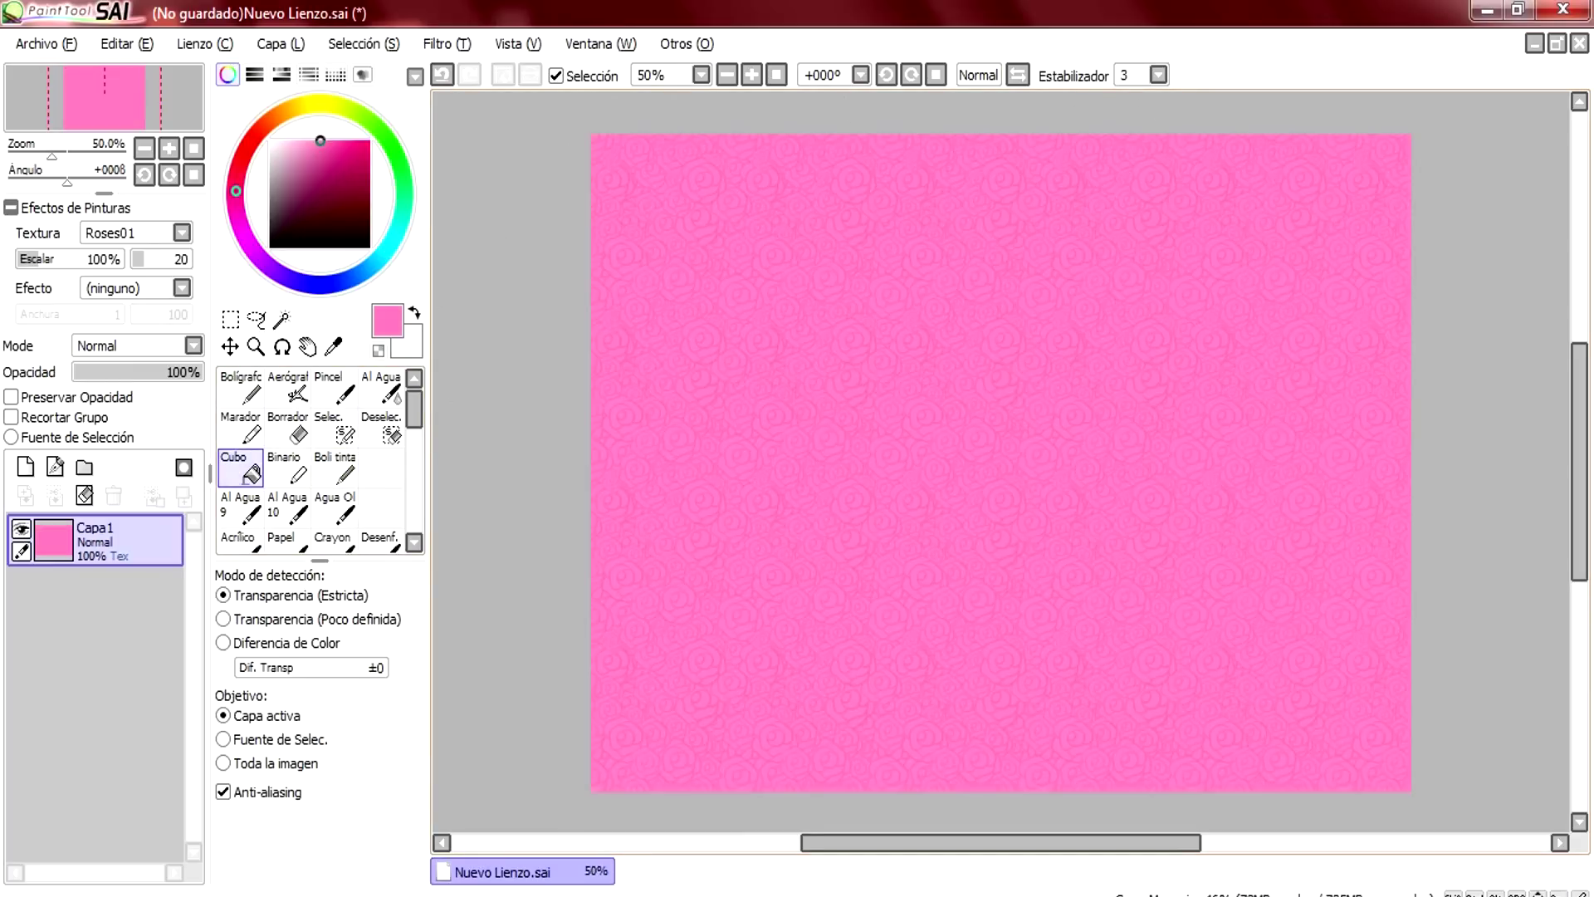
Raise texture strength to 86, rescale to about 250%, and refill in white, light pink and peach.
left_click(182, 258)
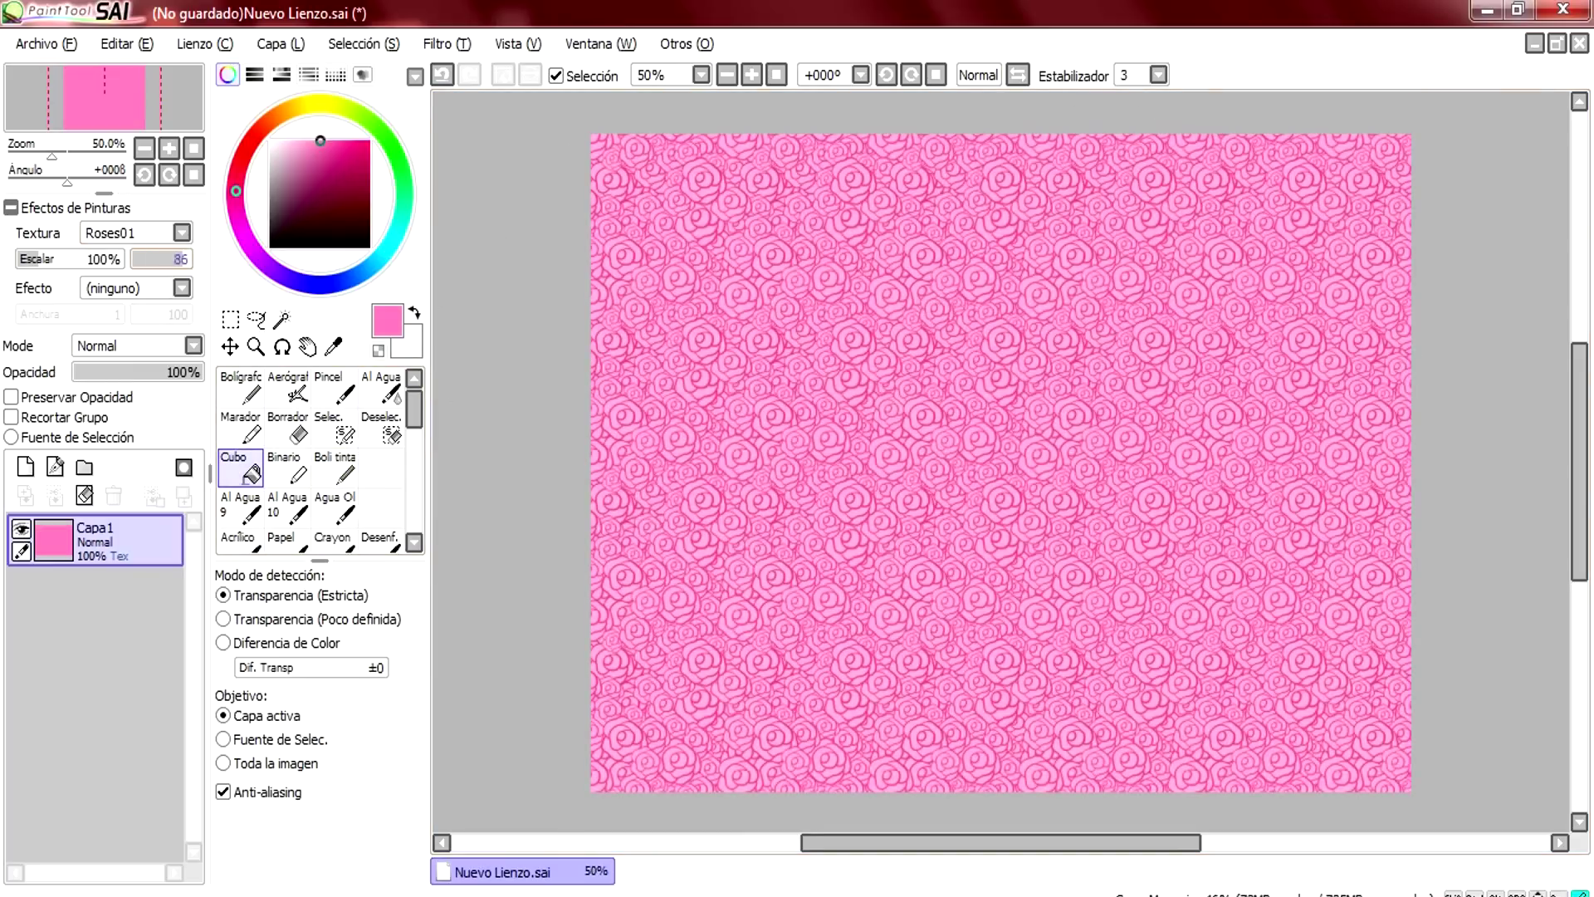
left_click_drag(37, 258, 58, 258)
mouse_move(319, 140)
left_mouse_down()
mouse_move(271, 140)
mouse_move(310, 140)
mouse_move(295, 140)
left_mouse_up()
left_click(1001, 462)
left_click(1001, 463)
left_click(1000, 462)
left_click_drag(236, 191, 260, 130)
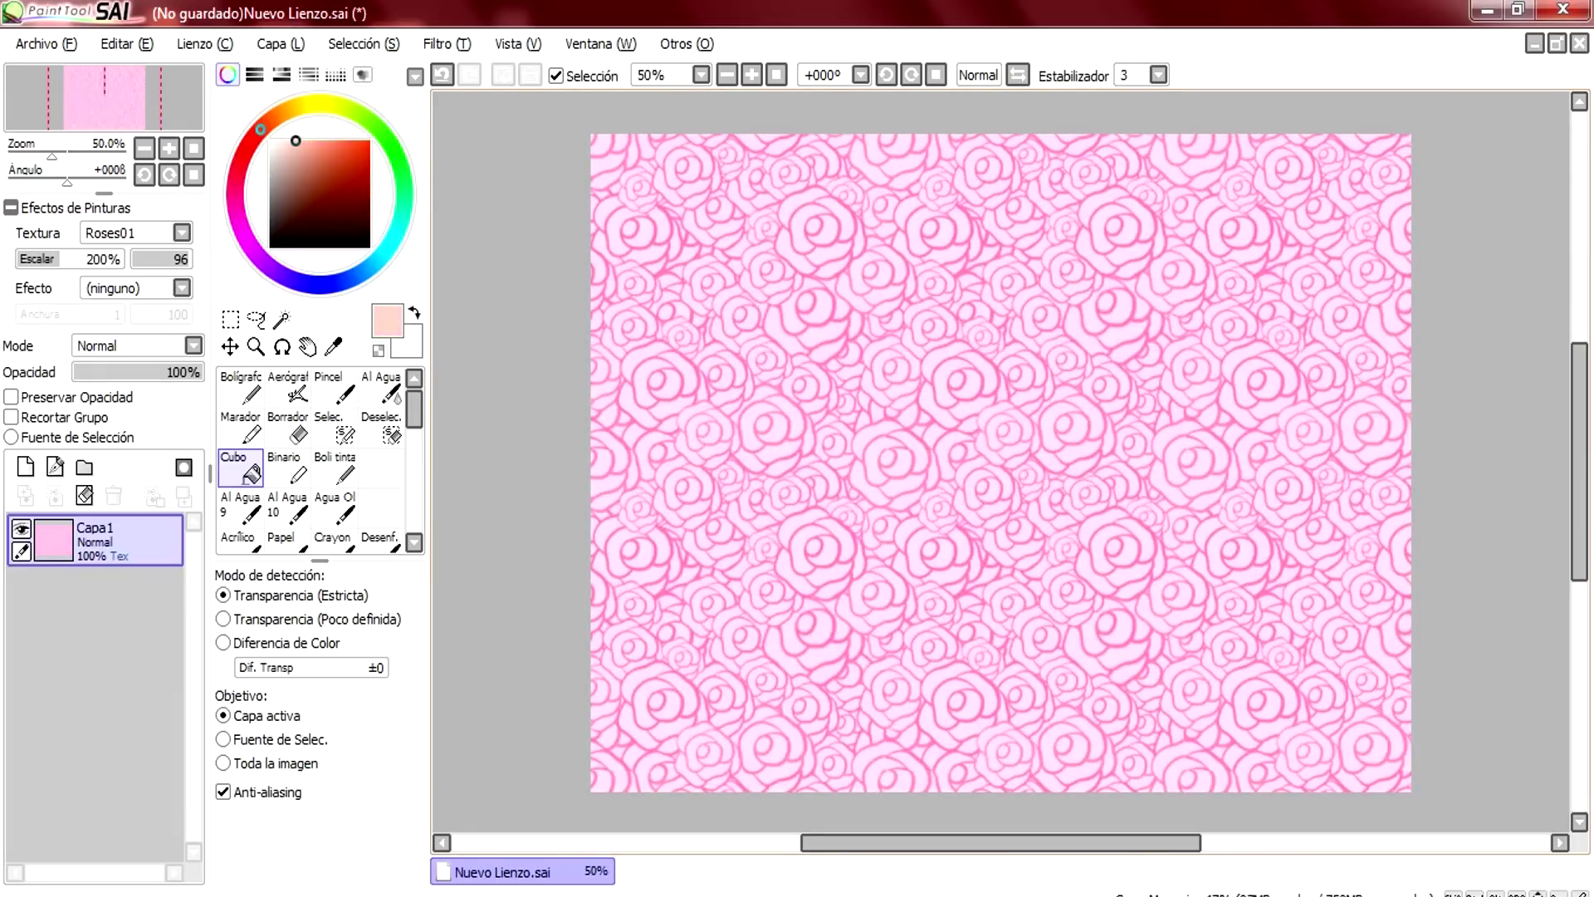
left_click(1000, 462)
mouse_move(58, 259)
left_mouse_down()
mouse_move(33, 259)
mouse_move(69, 259)
left_mouse_up()
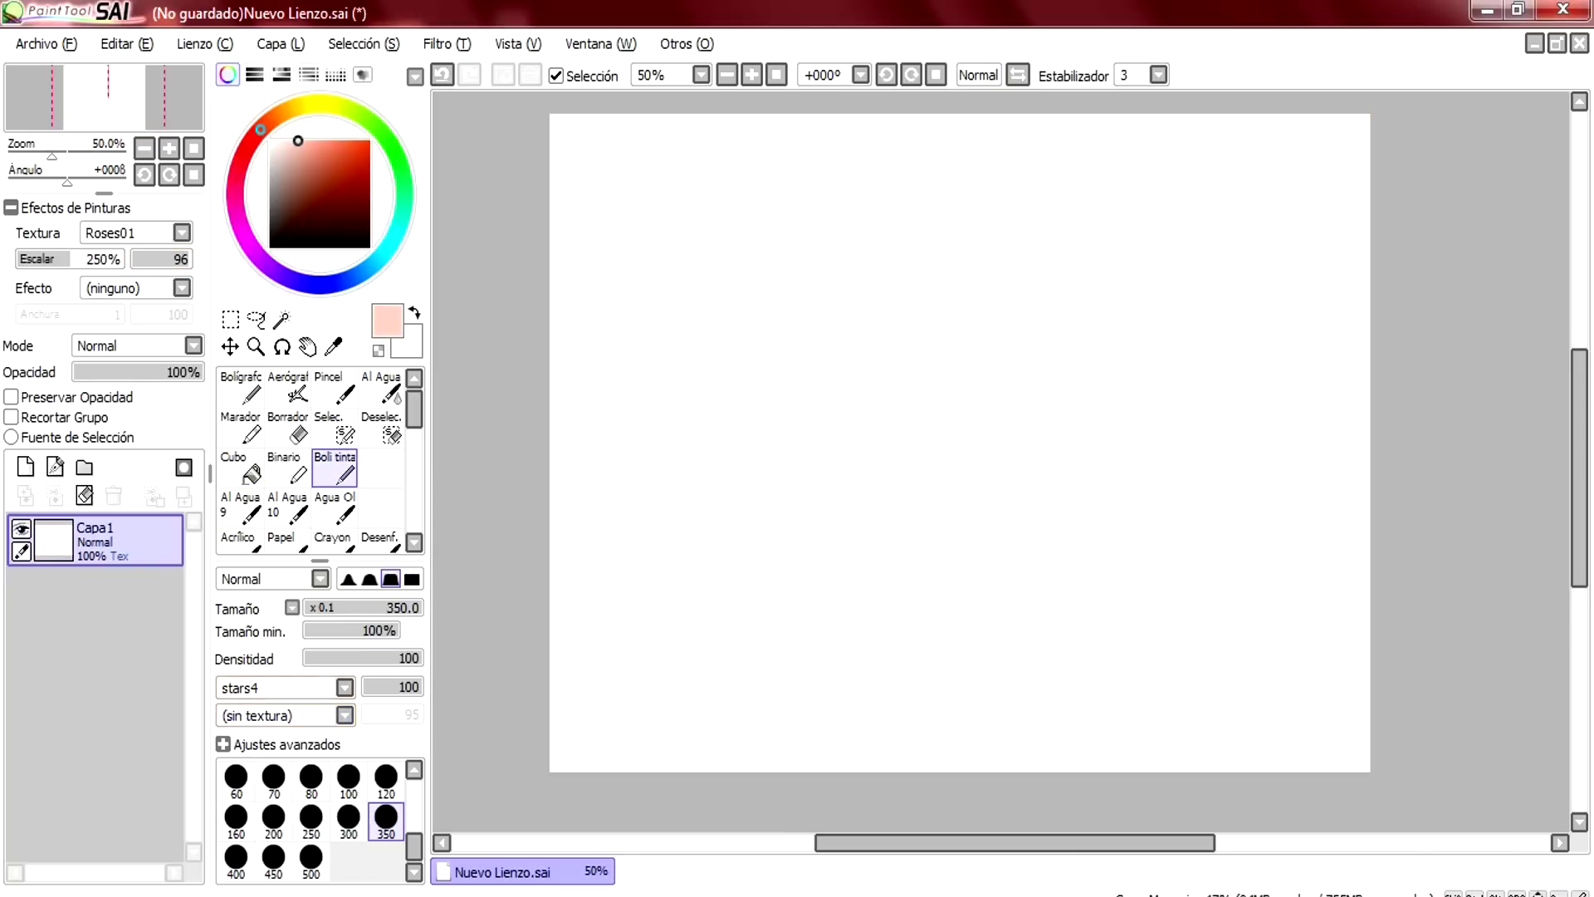
left_click(345, 687)
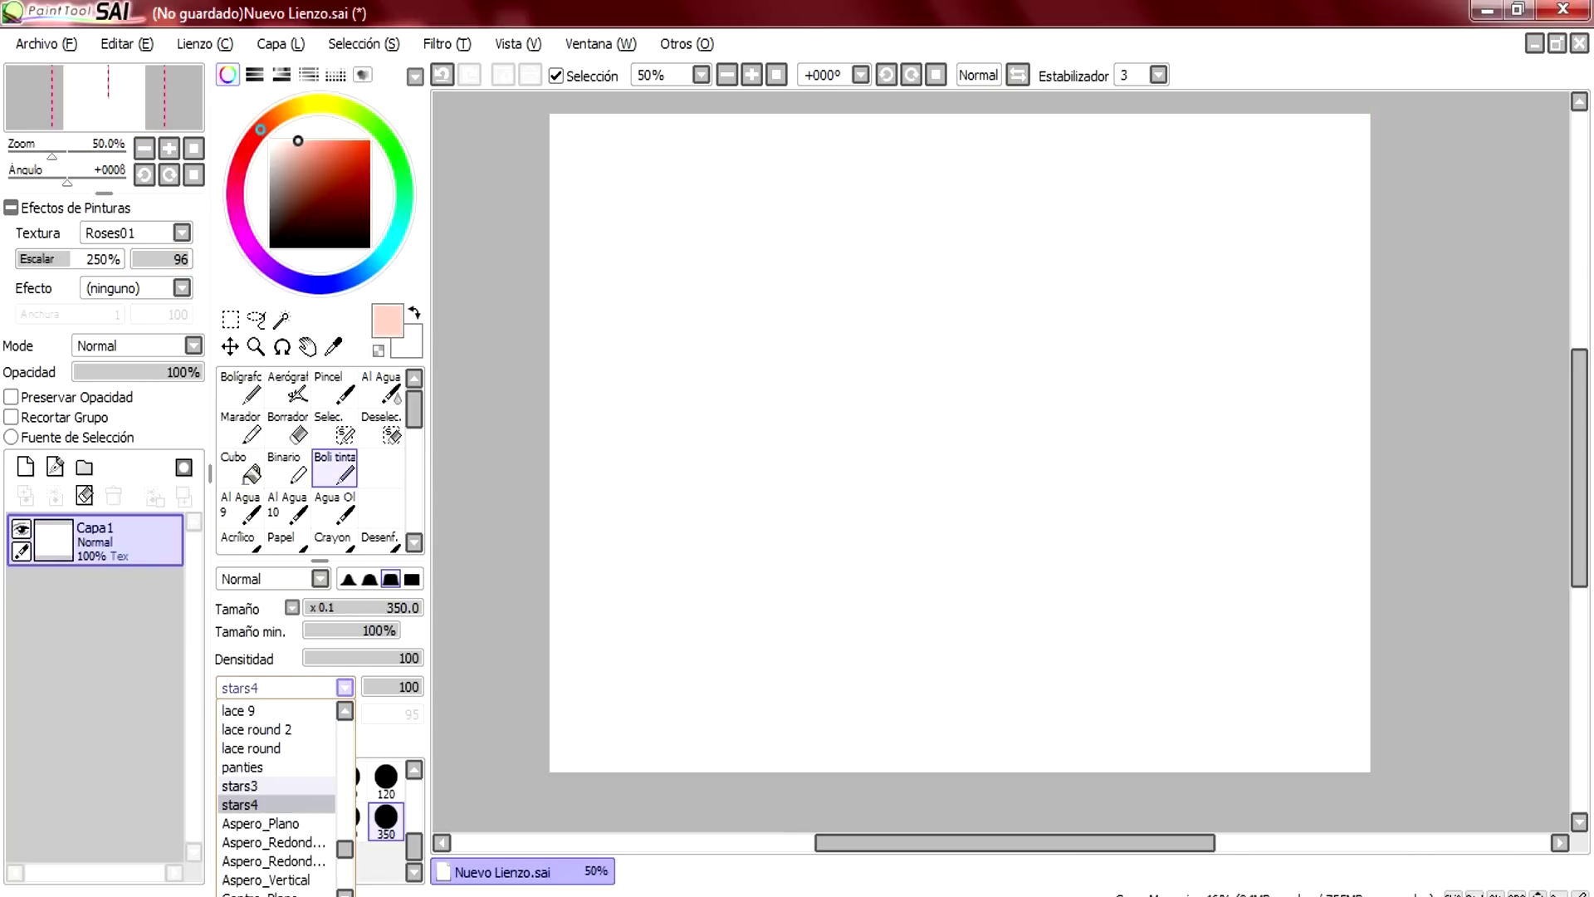
Paint a large red blob at lower left with the Roses02 brush shape.
left_click_drag(345, 848, 345, 731)
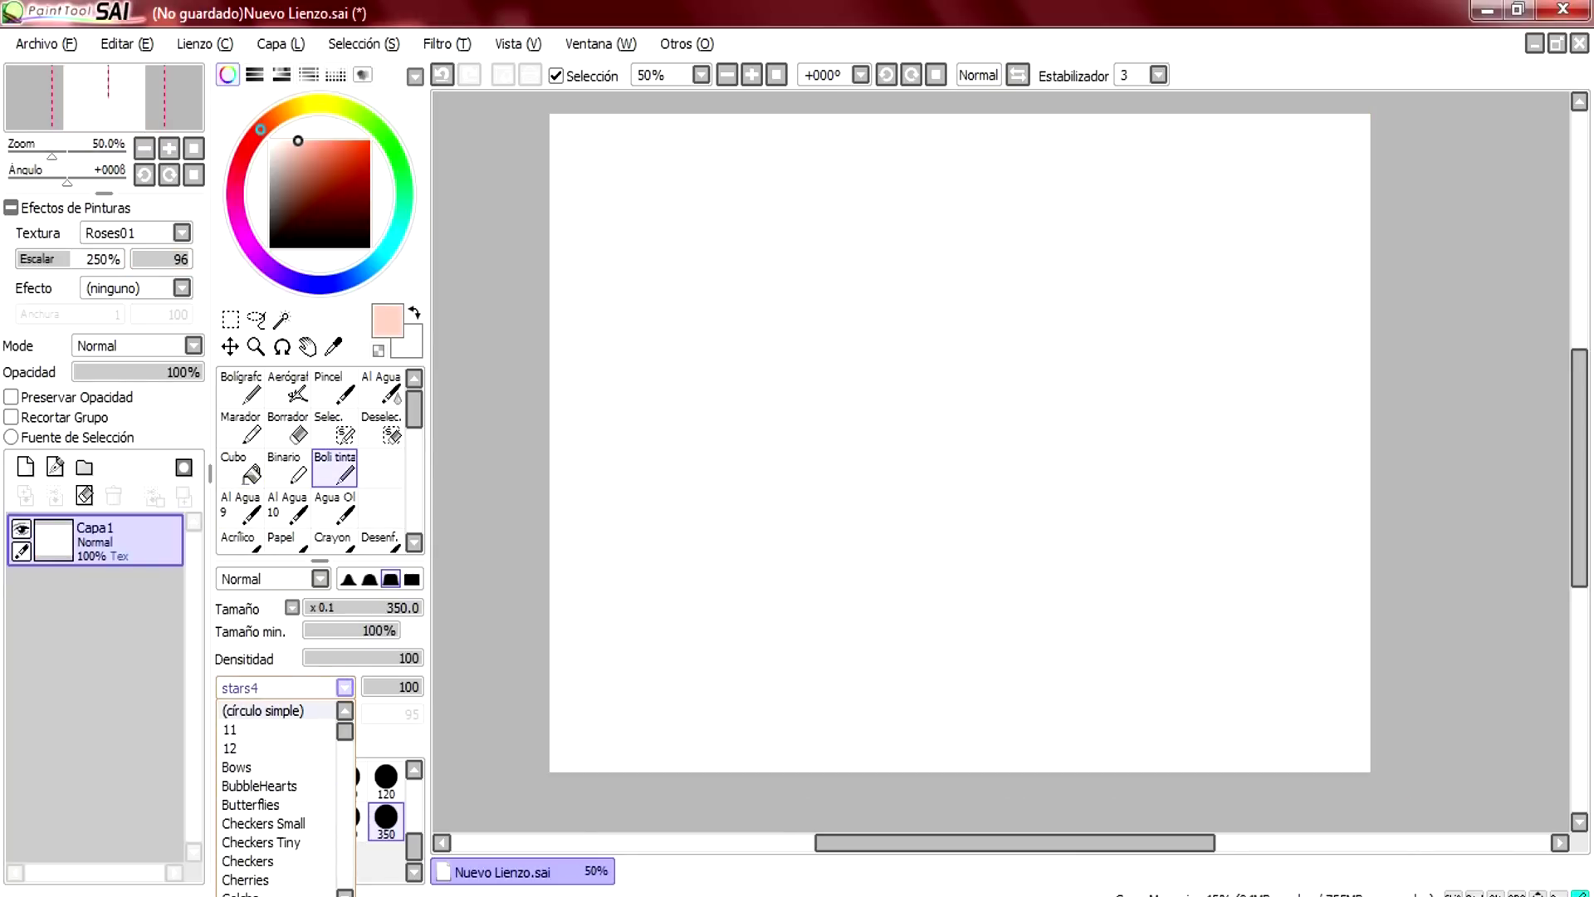
left_click(263, 710)
left_click(345, 687)
mouse_move(345, 731)
left_mouse_down()
mouse_move(345, 799)
mouse_move(345, 784)
left_mouse_up()
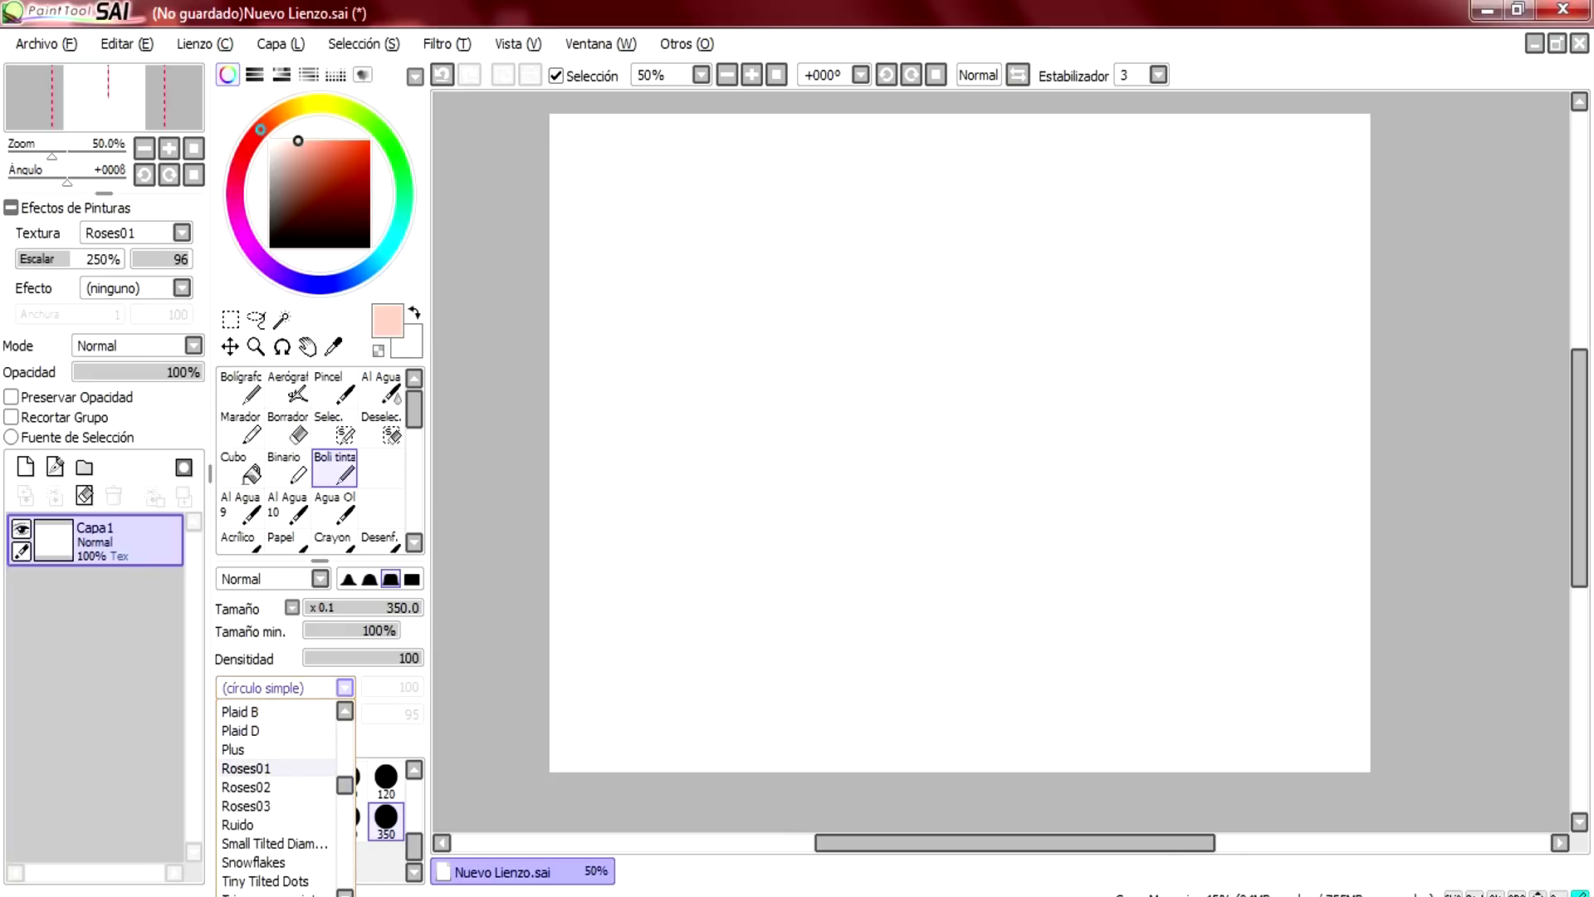
left_click(246, 787)
left_click(369, 141)
mouse_move(790, 570)
left_mouse_down()
mouse_move(656, 550)
mouse_move(714, 656)
left_mouse_up()
Paint a red stroke at the canvas top-left with the Roses01 brush shape.
left_click(345, 688)
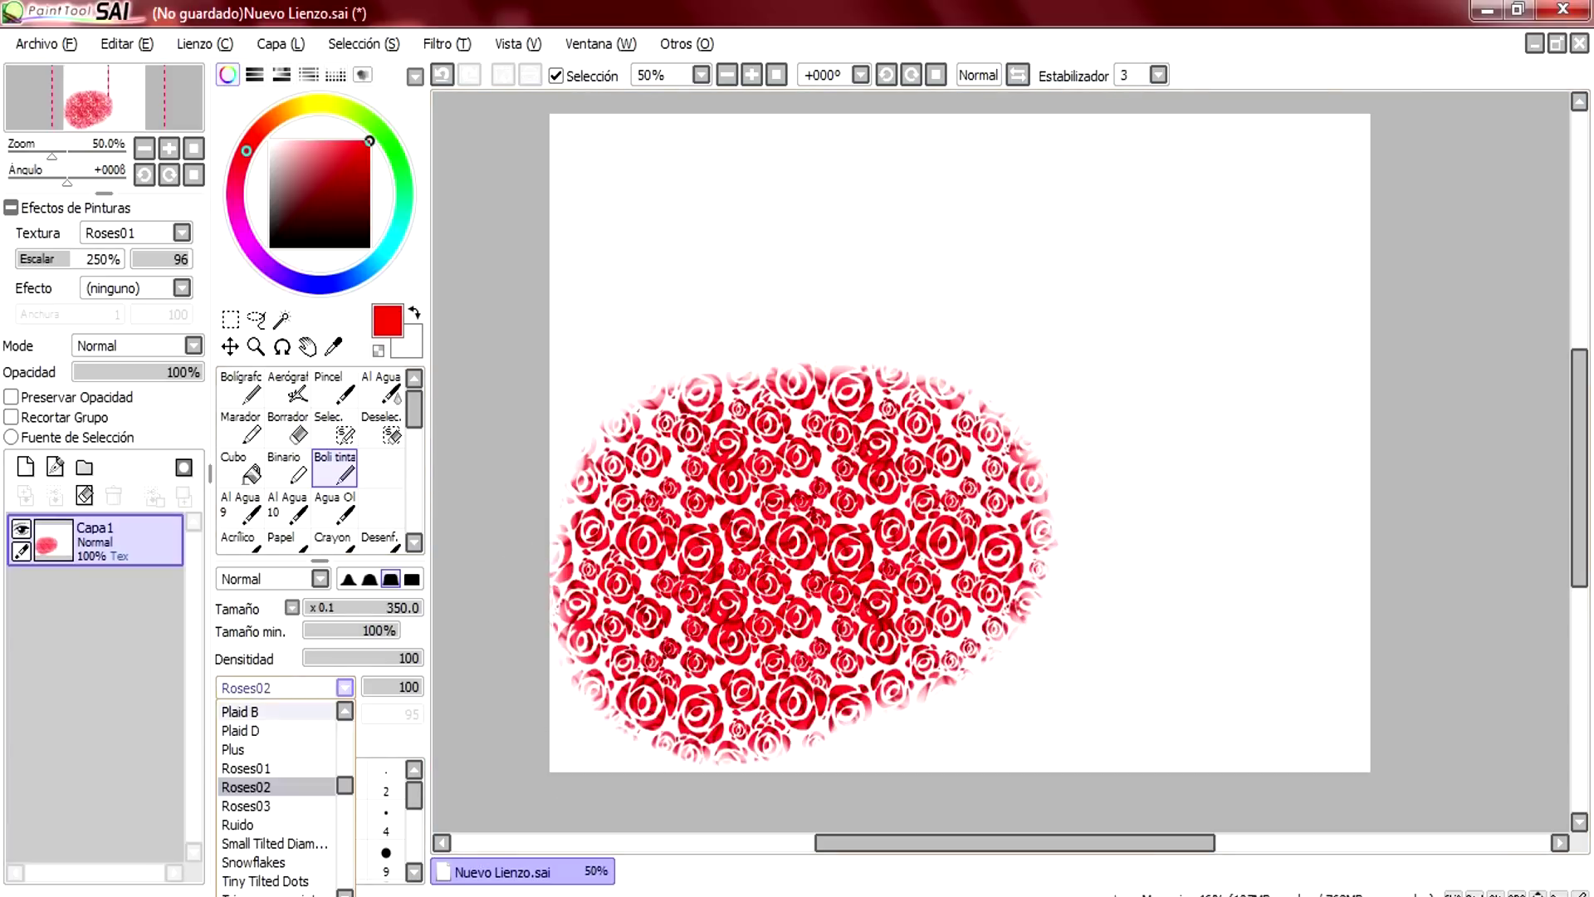
left_click(249, 768)
mouse_move(675, 214)
left_mouse_down()
mouse_move(629, 274)
mouse_move(772, 274)
left_mouse_up()
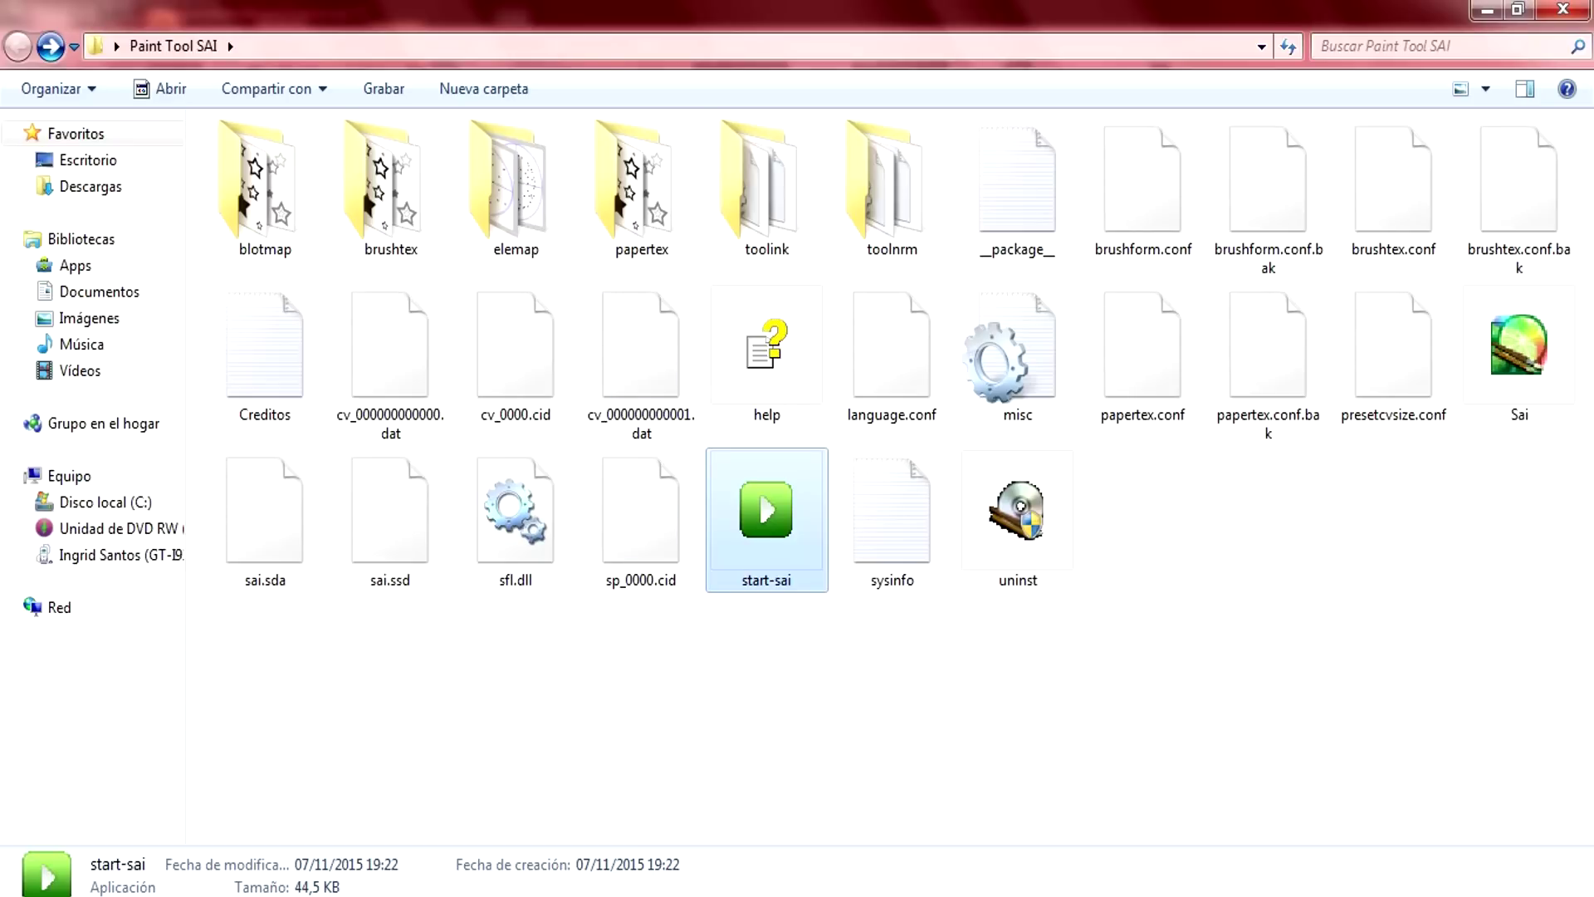
Point out the papertex, brushtex and blotmap folders holding the rose textures.
left_click(642, 191)
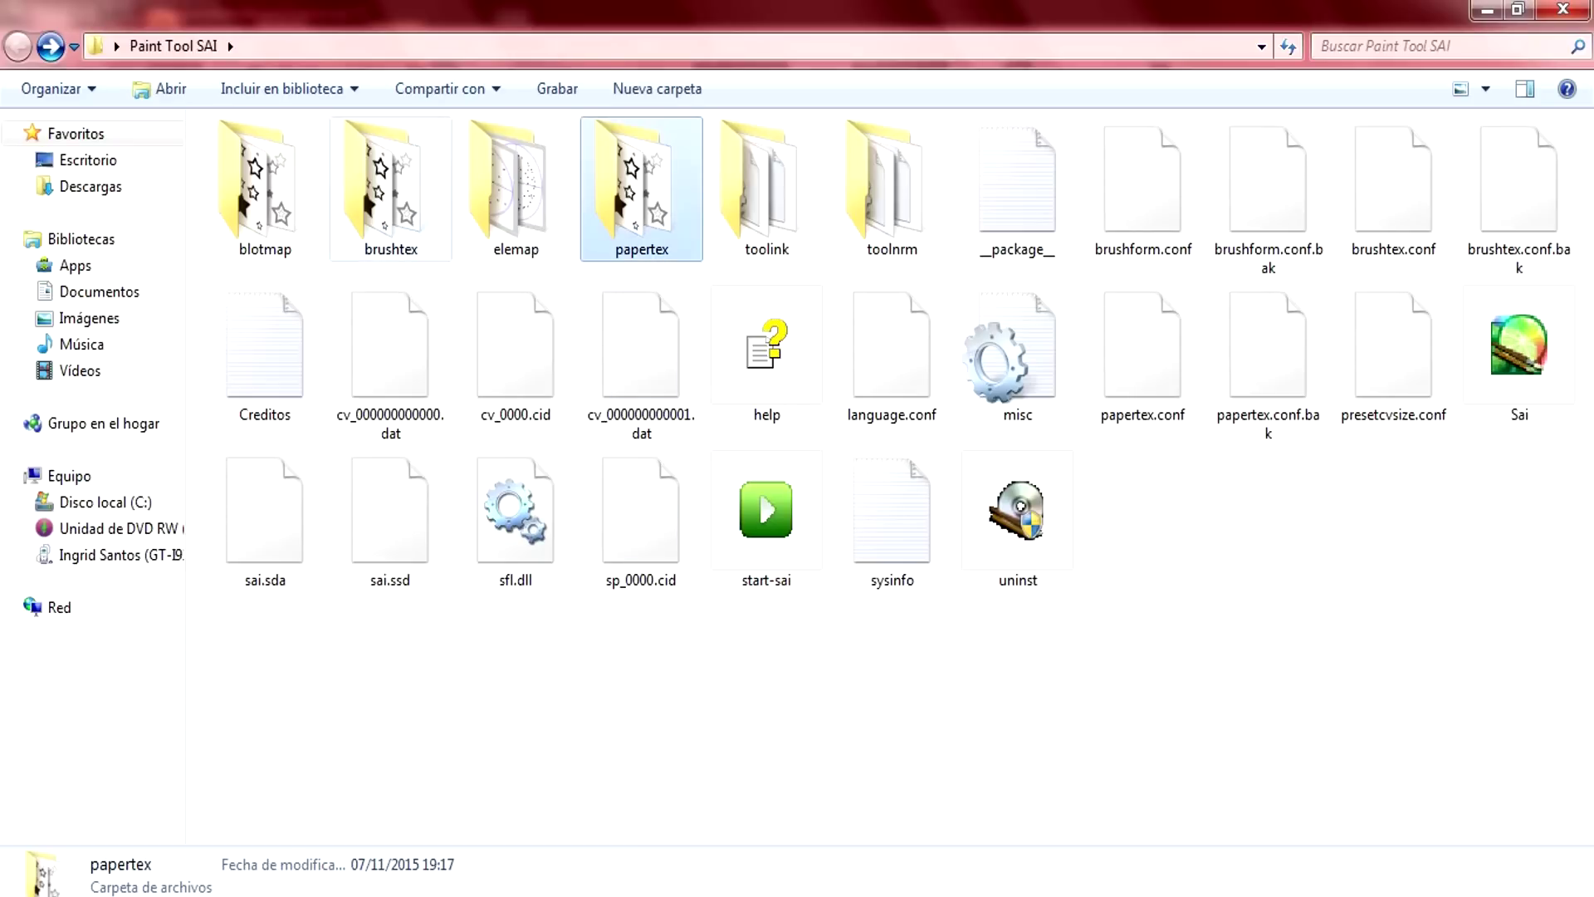
left_click(390, 191)
left_click(265, 191)
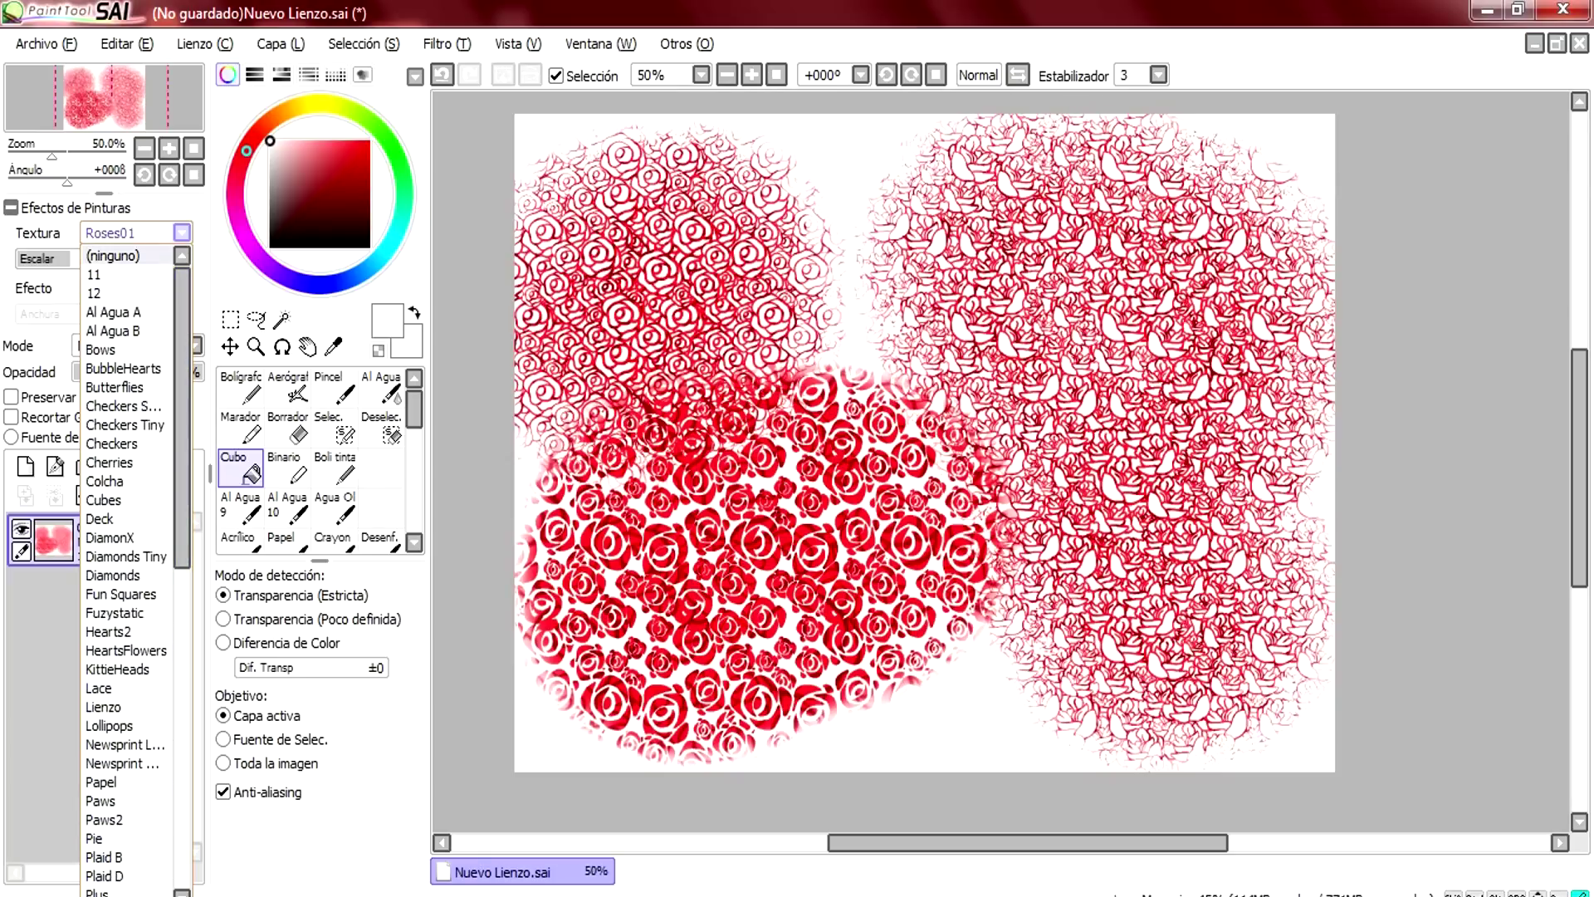
left_click_drag(182, 415, 181, 734)
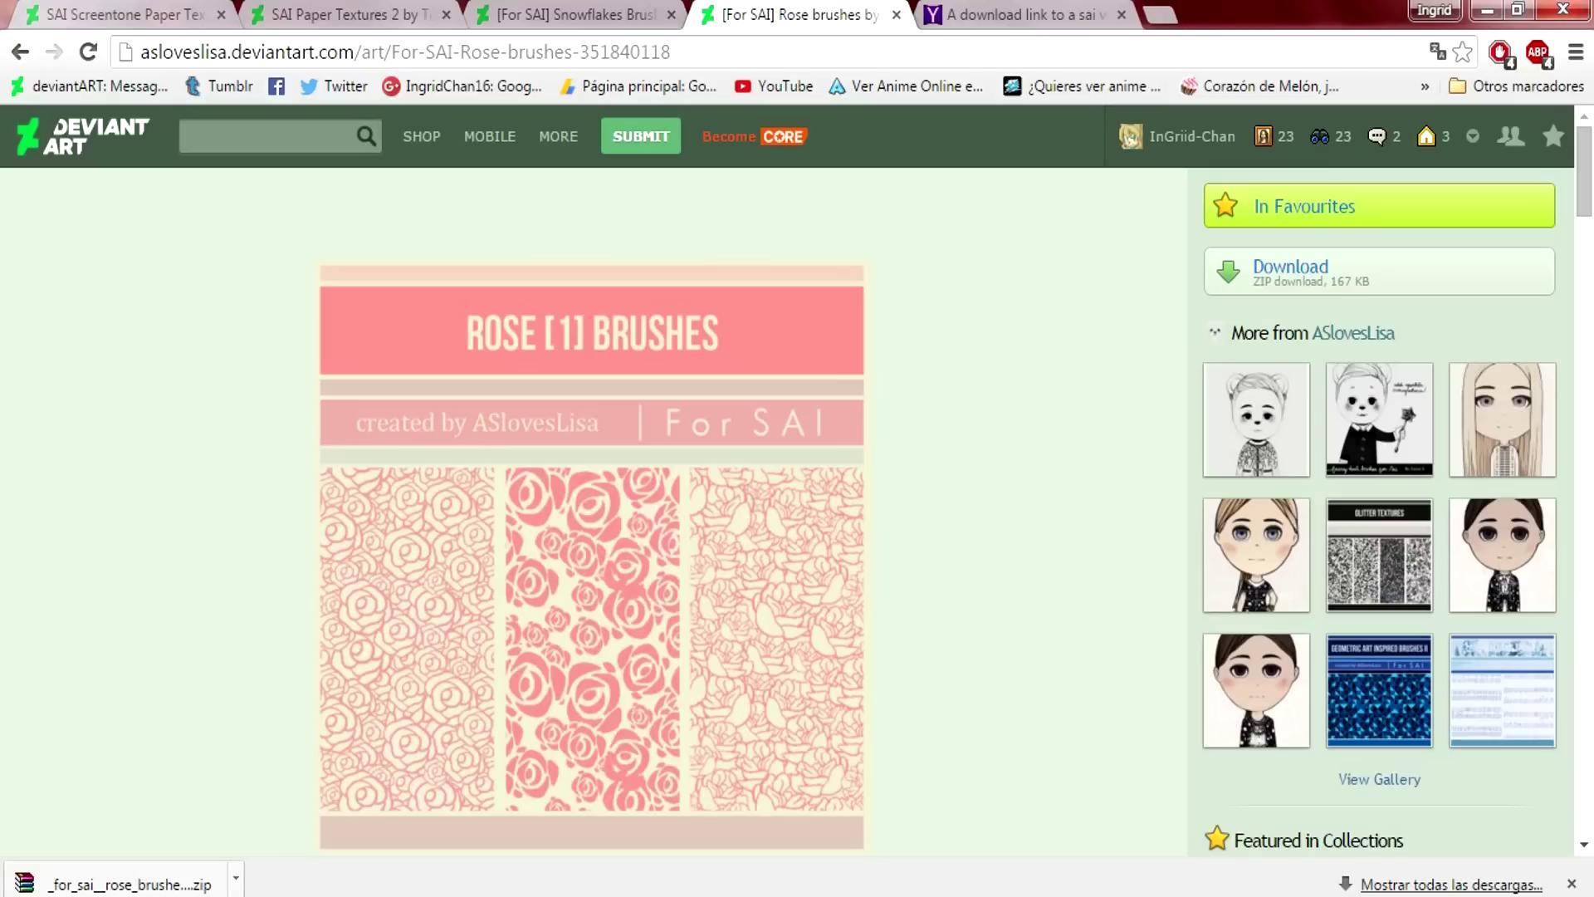
Revisit the Screentone Paper Textures and Snowflakes Brushes pages, then switch back to the Paint Tool SAI folder.
key("ctrl+Page_Up")
key("ctrl+Page_Up")
key("ctrl+Page_Up")
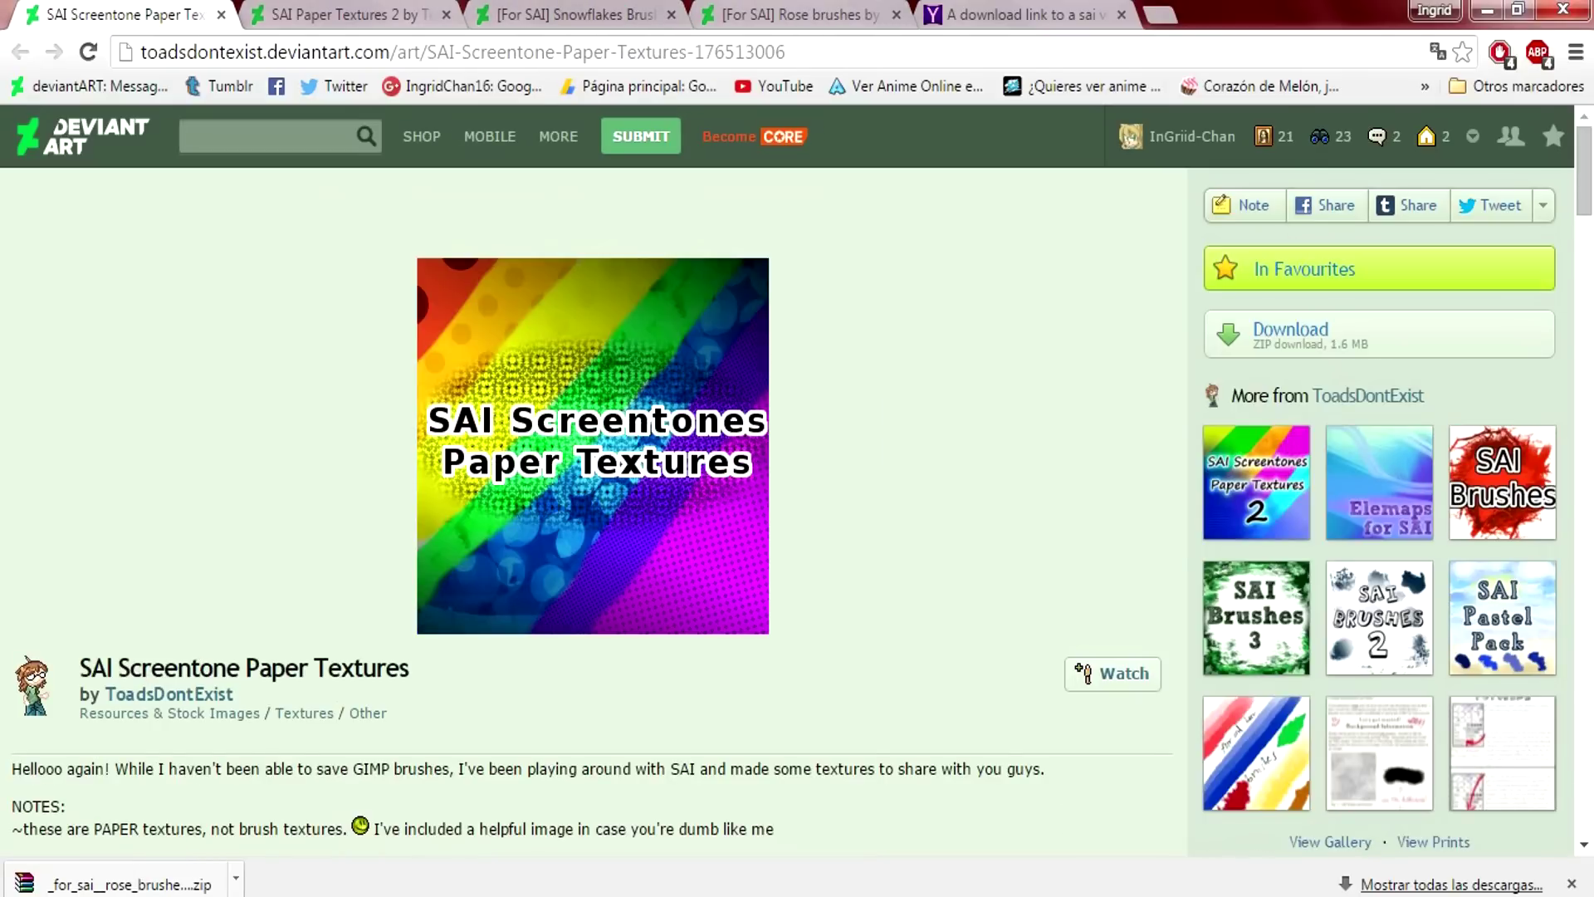
key("ctrl+Page_Down")
key("ctrl+Page_Down")
key("ctrl+Page_Down")
key("ctrl+Page_Up")
key("ctrl+Page_Up")
key("ctrl+Page_Up")
key("ctrl+Page_Down")
key("ctrl+Page_Down")
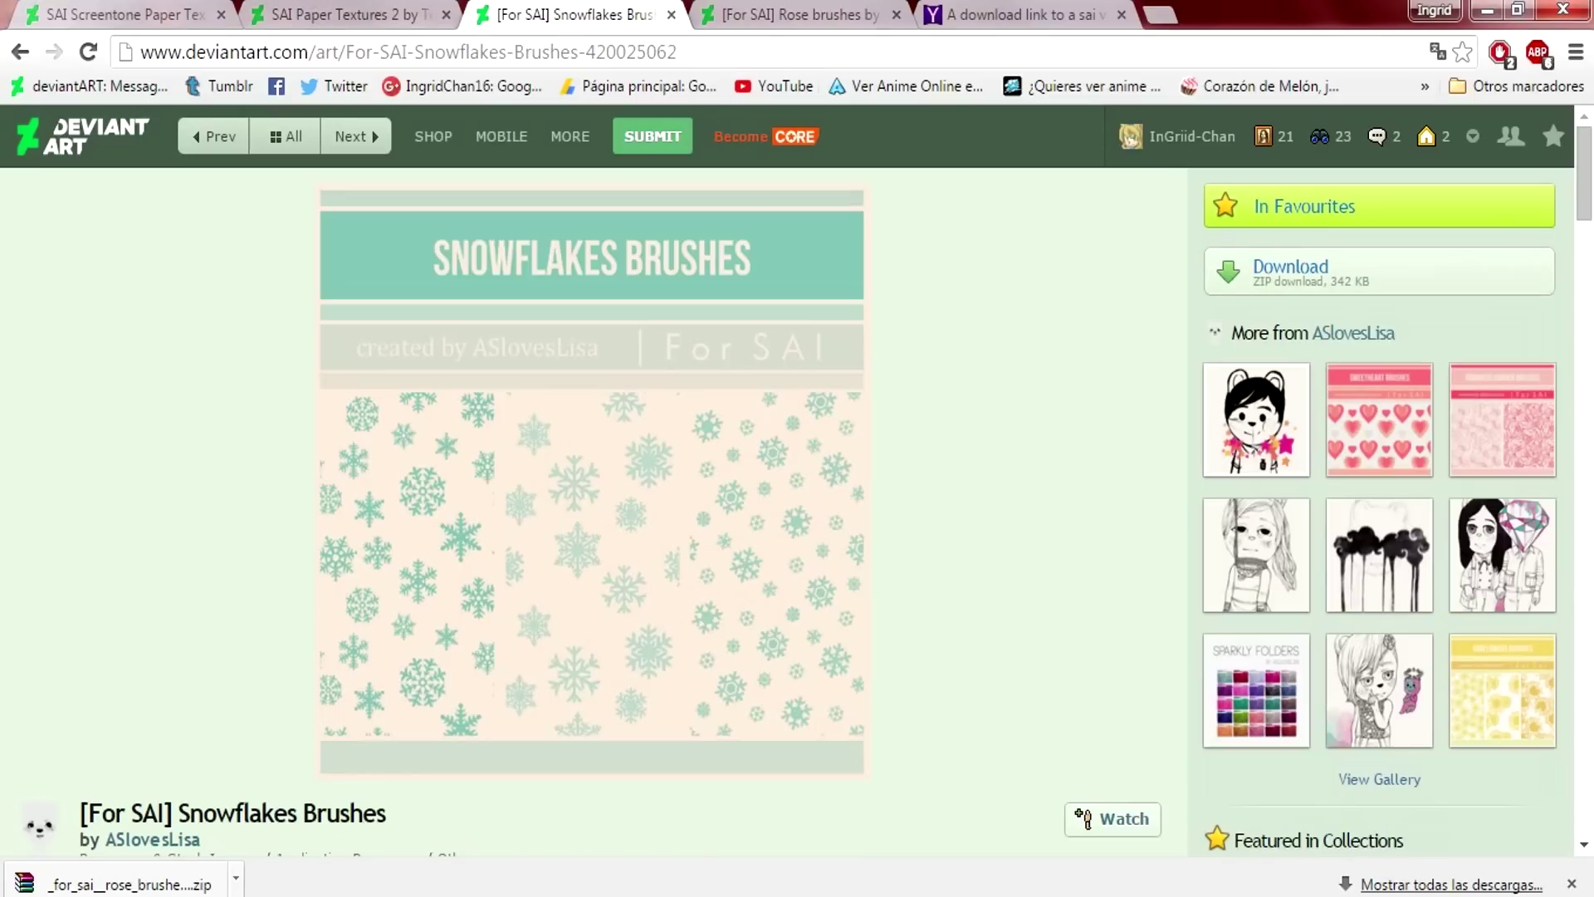
key("alt+Tab")
type("br")
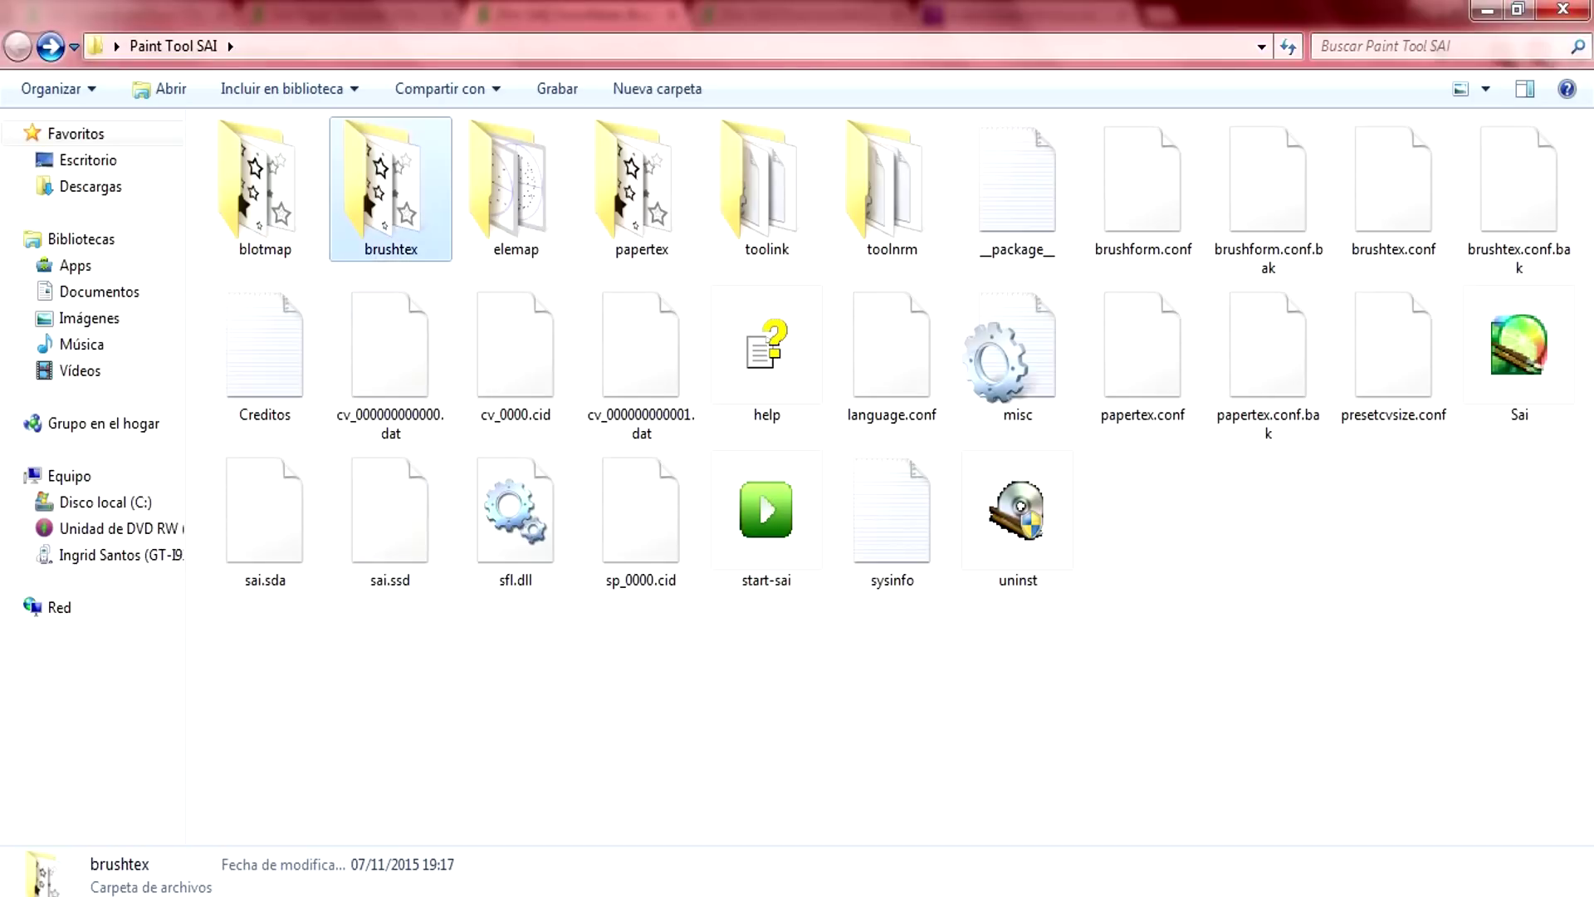
type("pblbr")
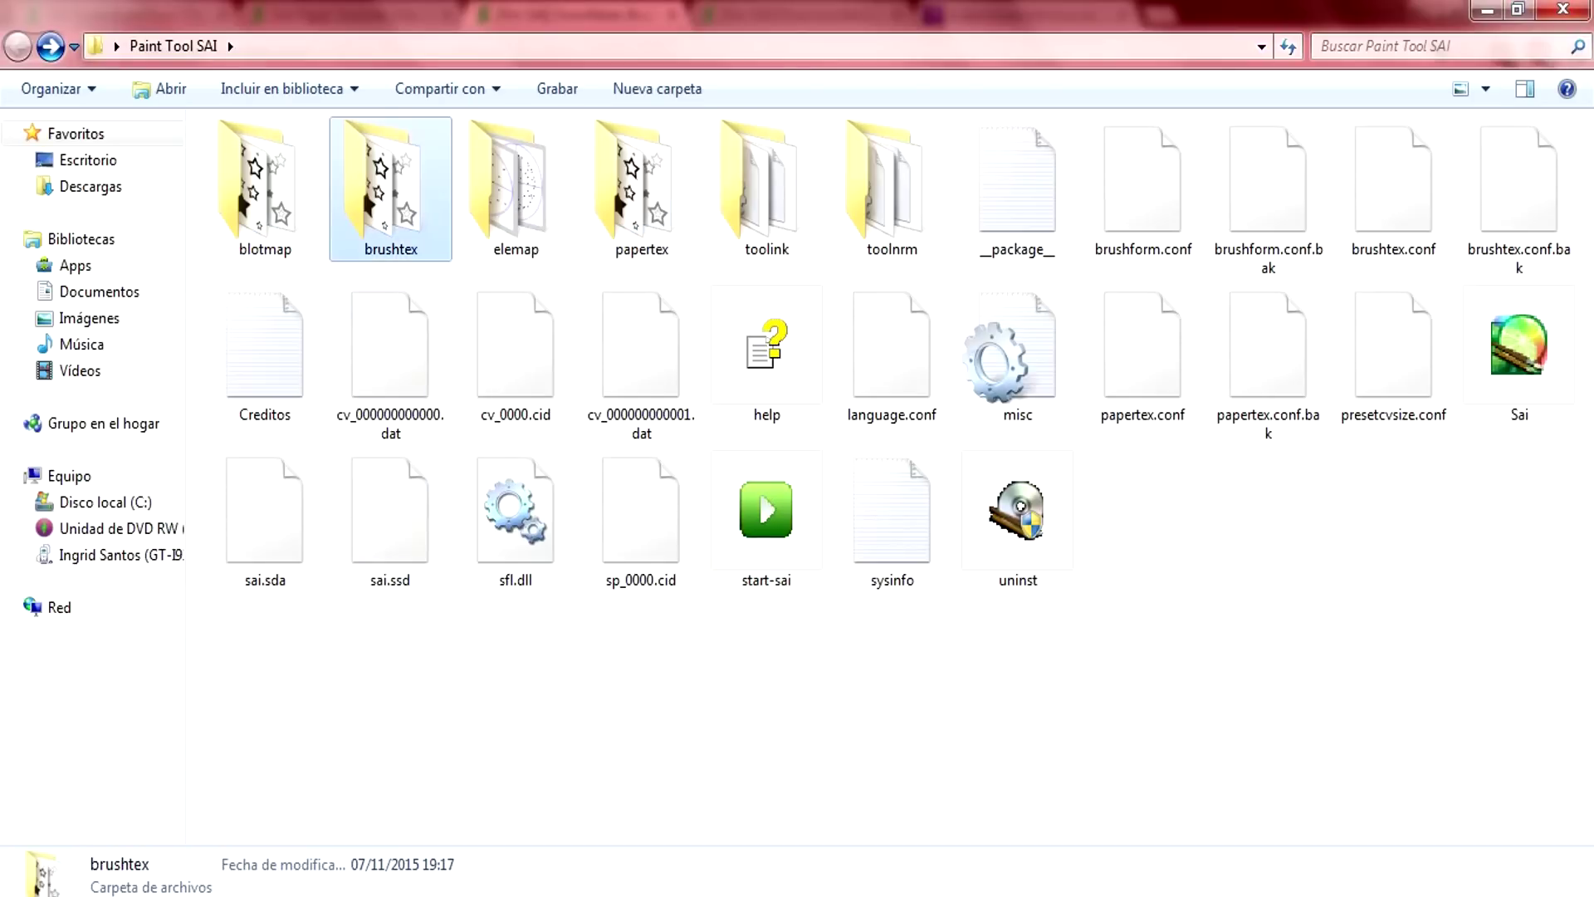